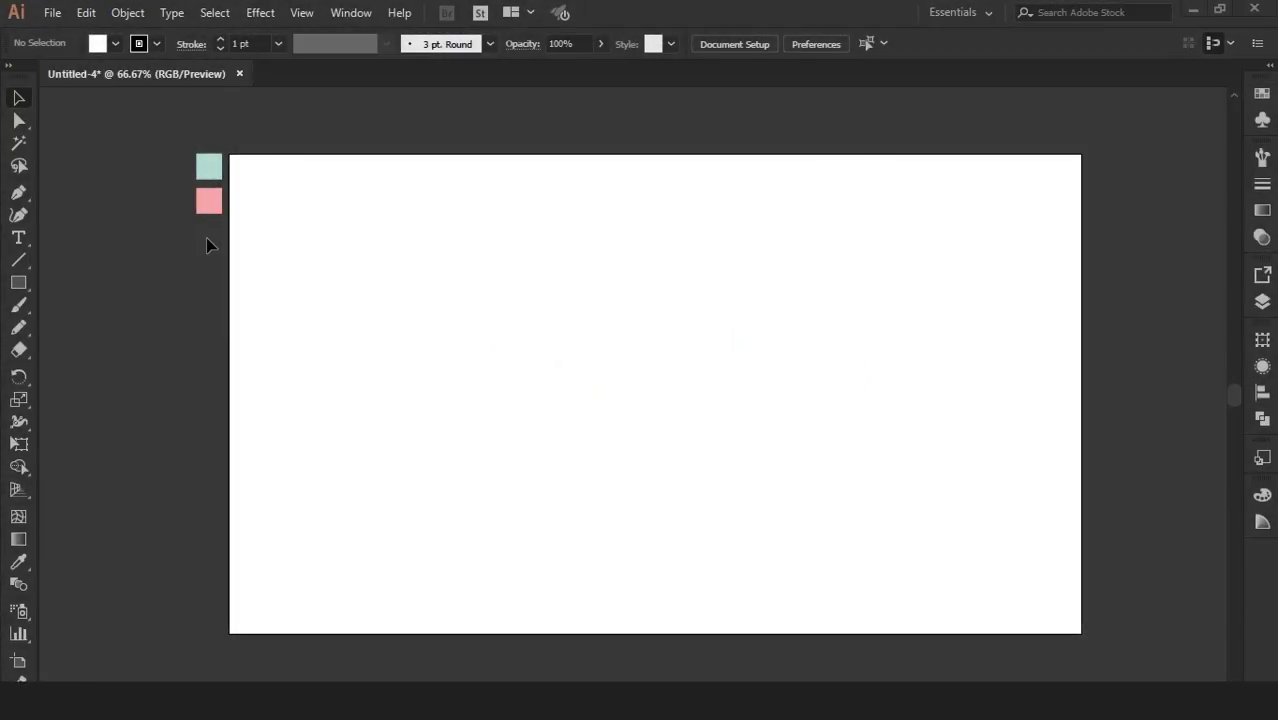
Step: Type the word COFFEE on the artboard in Bebas Neue
left_click(19, 241)
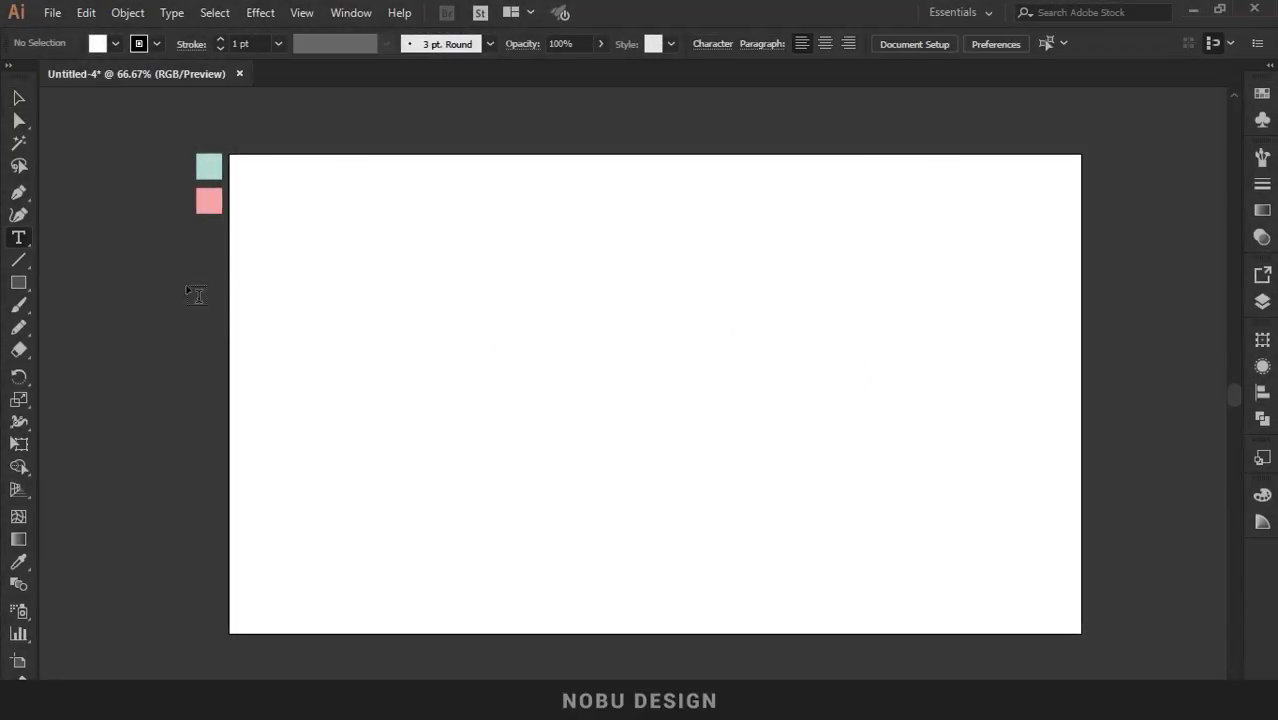
left_click(624, 378)
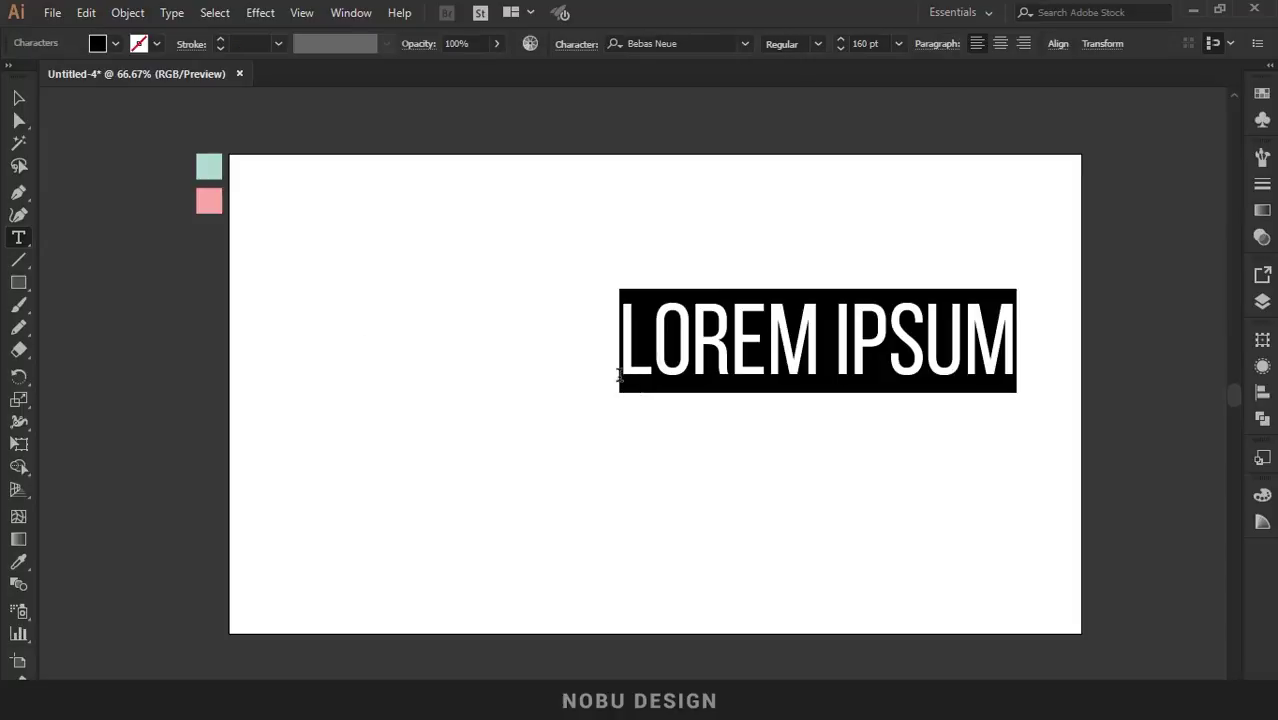
type("COFF")
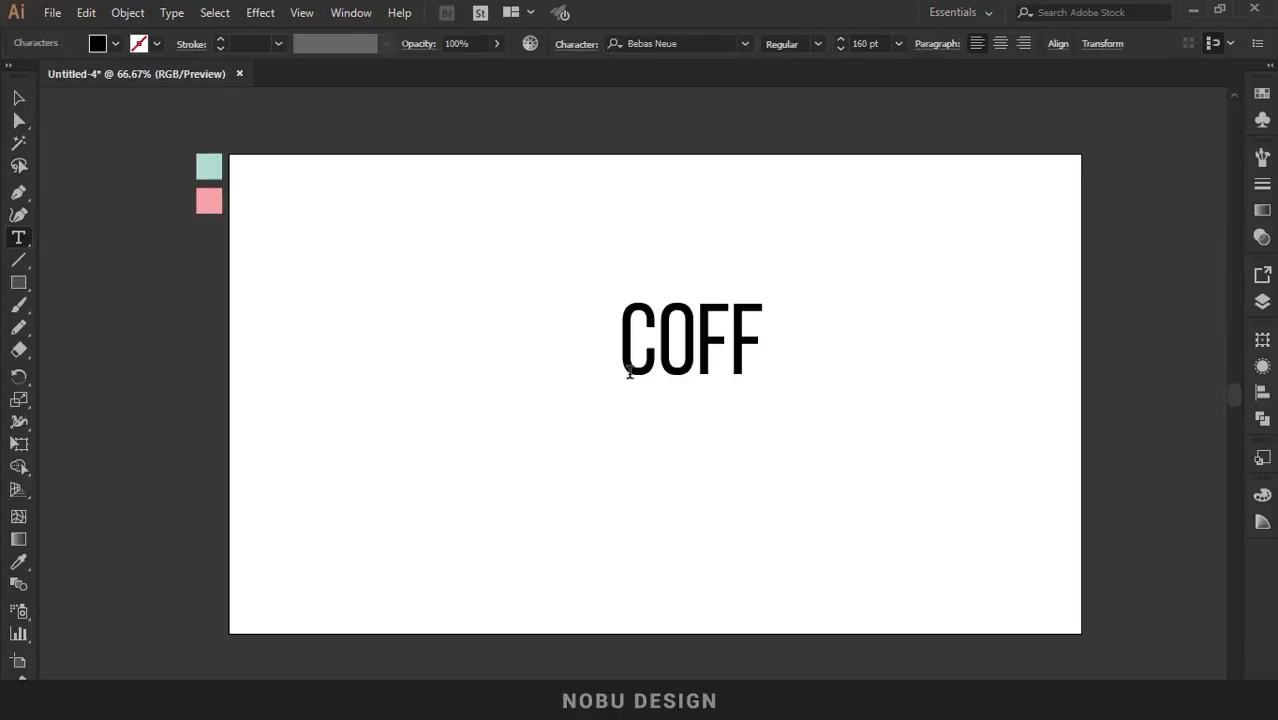
type("EE")
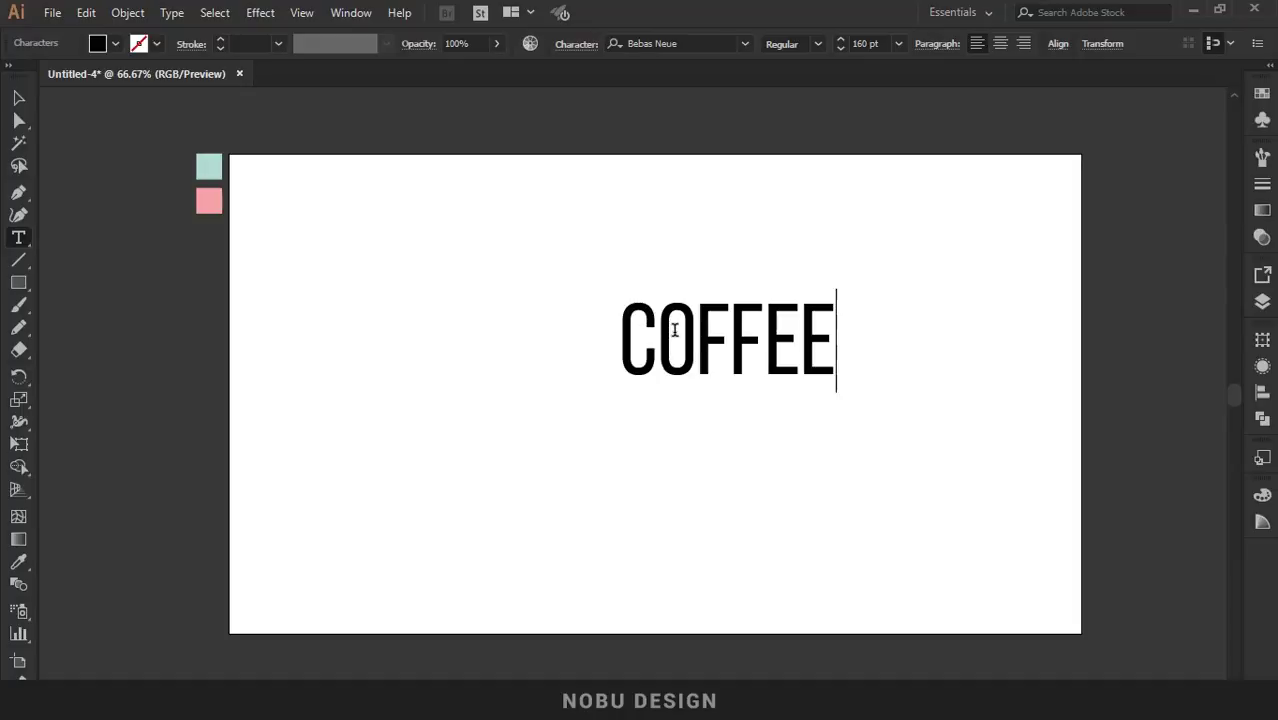
Step: Enlarge COFFEE proportionally to about 278.84 pt and centre it on the artboard
left_click(19, 97)
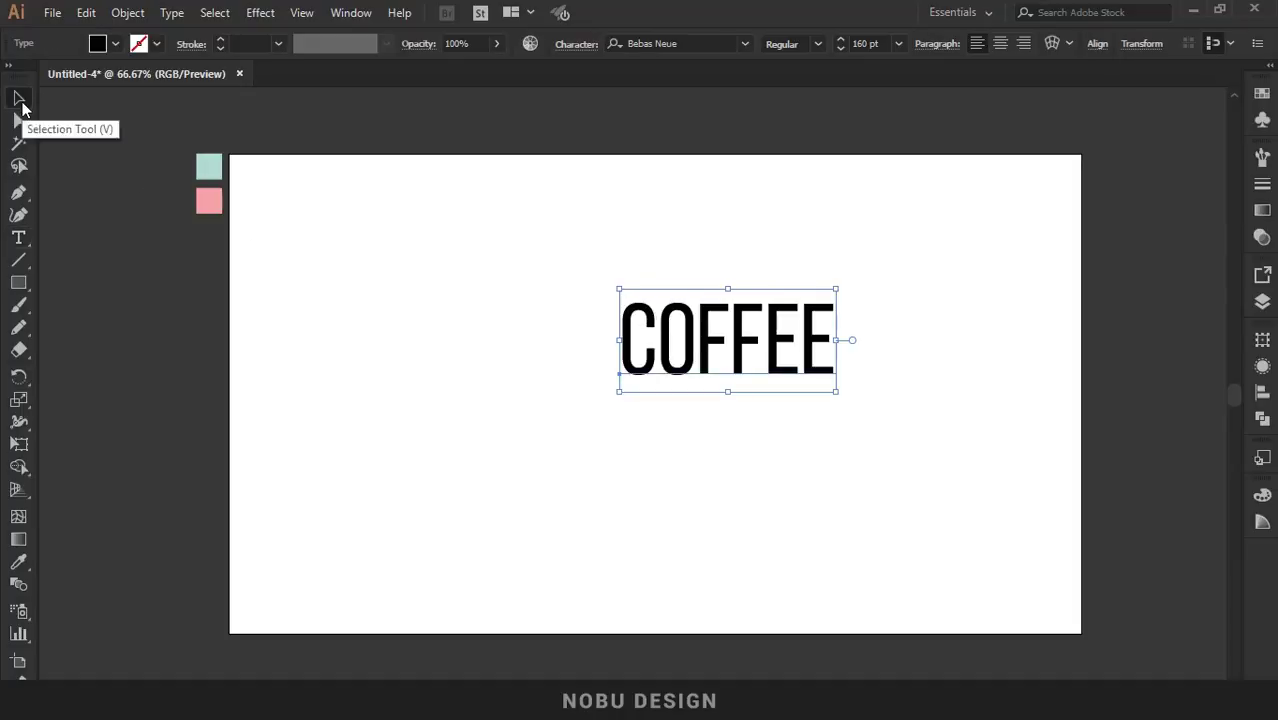
mouse_move(704, 339)
left_mouse_down()
mouse_move(692, 360)
mouse_move(626, 355)
left_mouse_up()
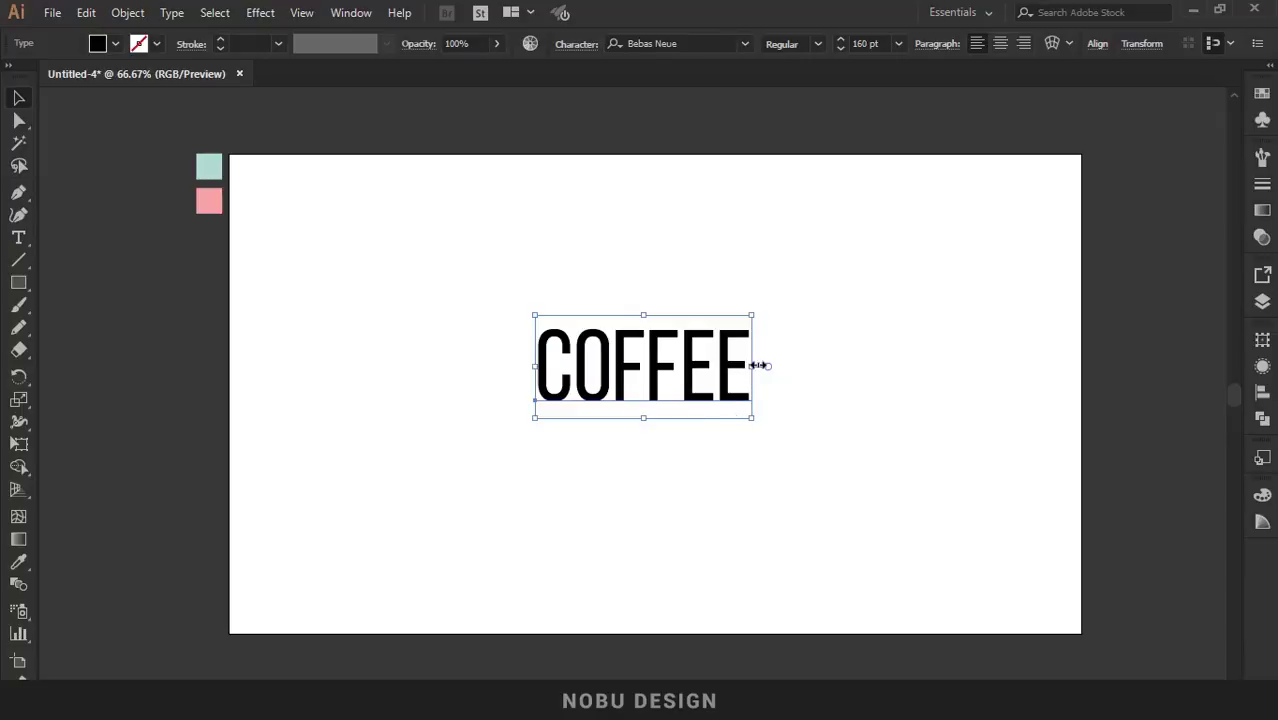
left_click_drag(758, 365, 827, 369)
left_click_drag(731, 370, 741, 369)
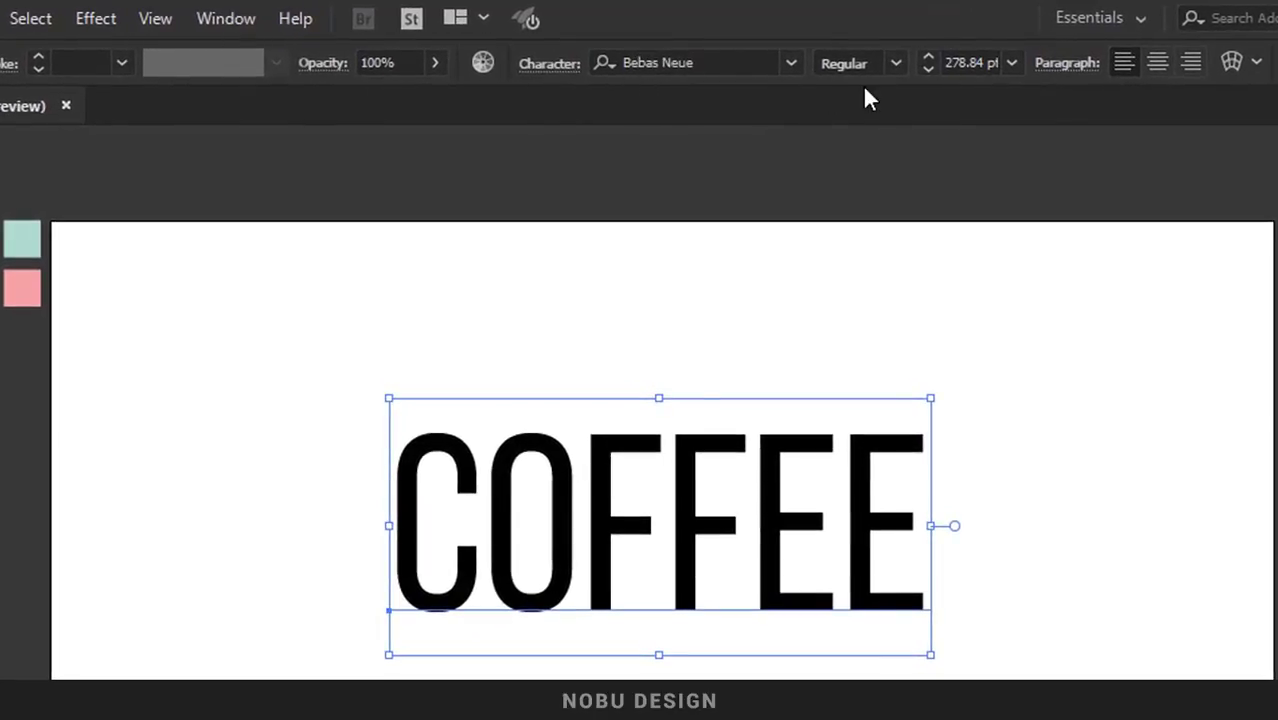
left_click(715, 233)
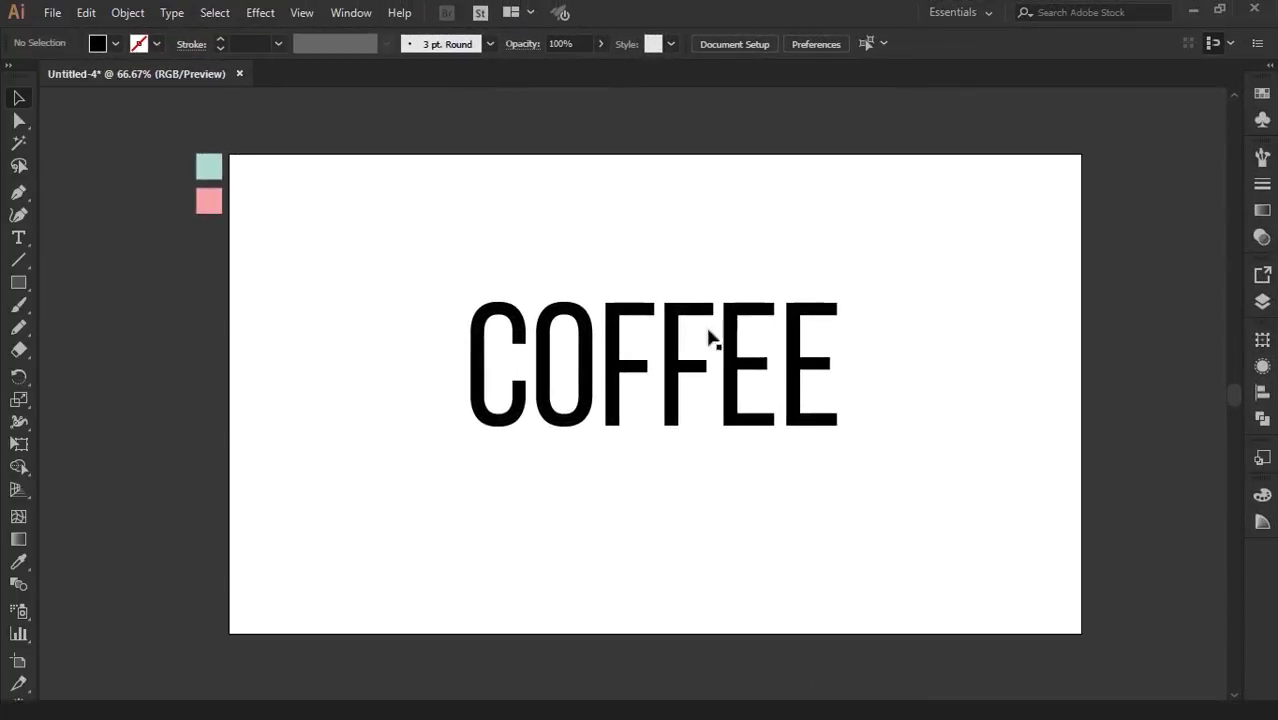
Step: Set COFFEE's fill to None and add a new fill in the Appearance panel
left_click_drag(401, 234, 887, 463)
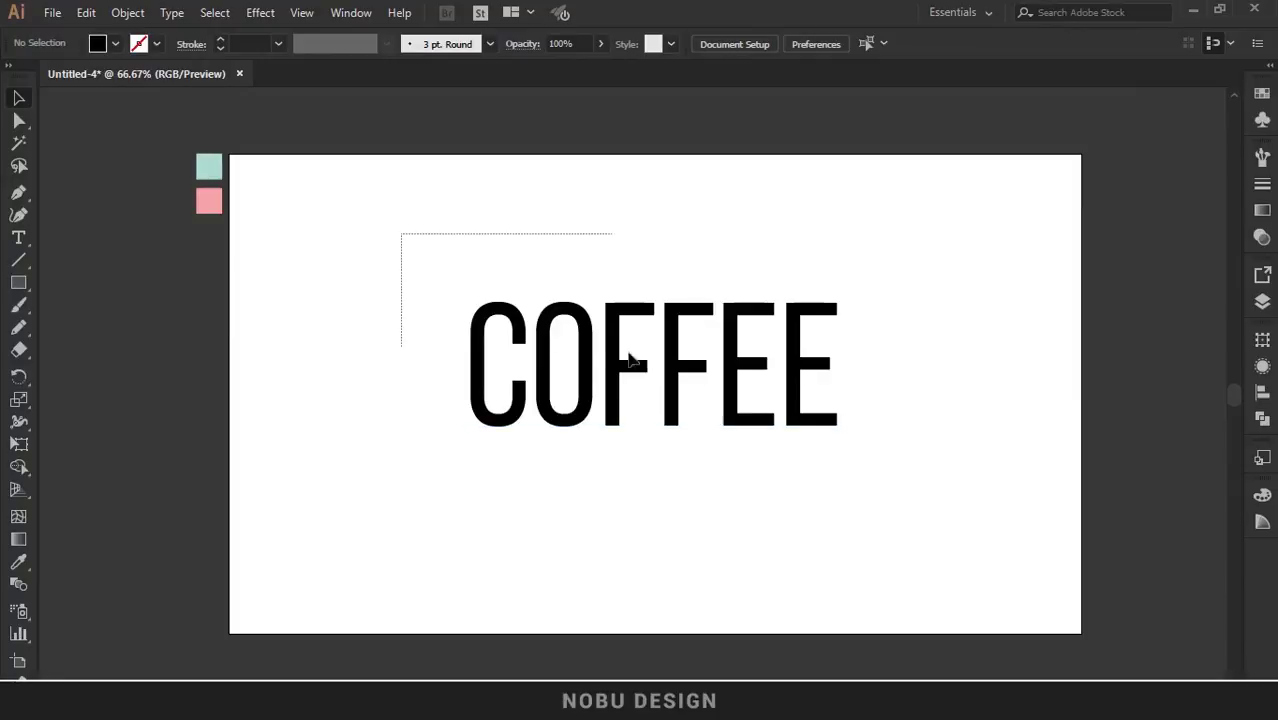
left_click(115, 43)
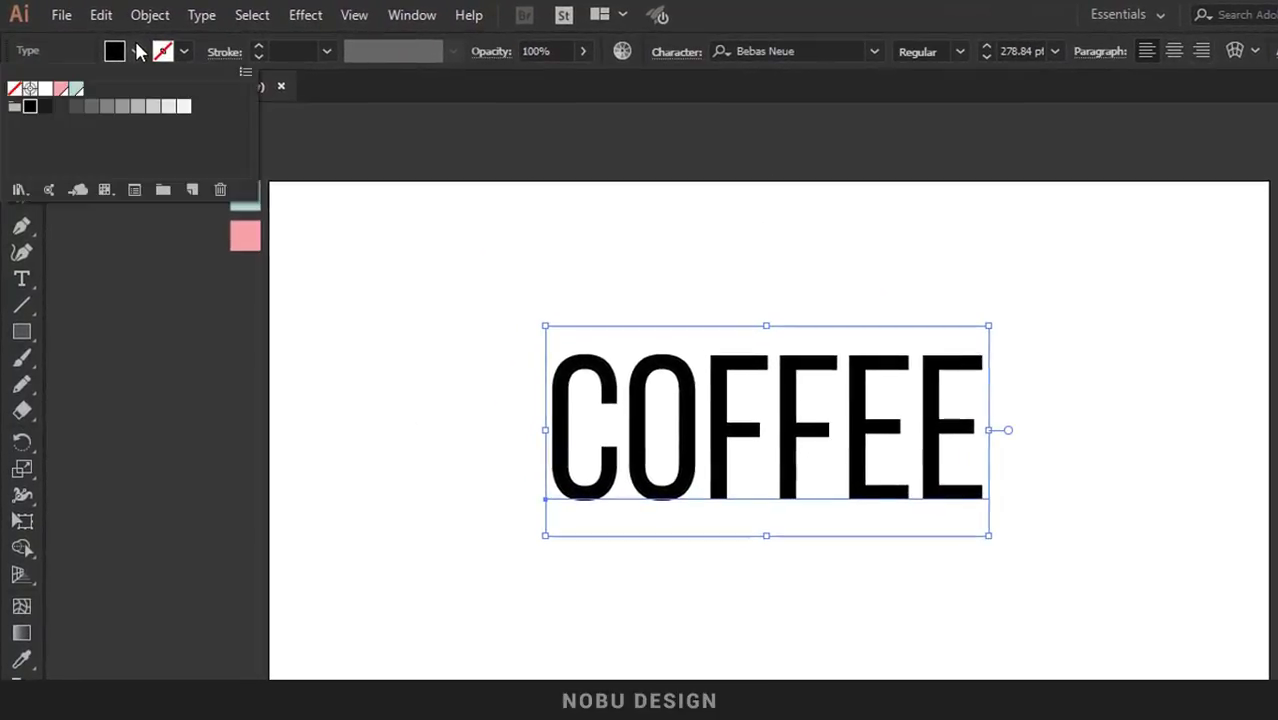
left_click(13, 88)
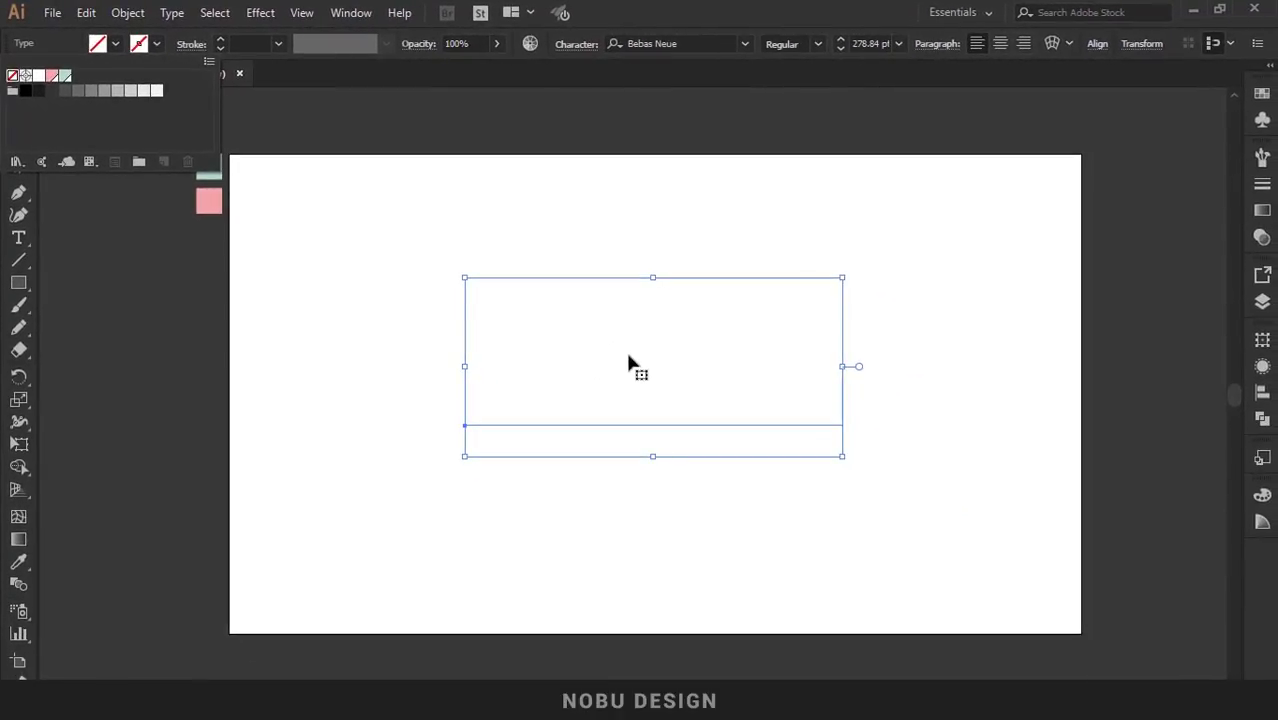
left_click(1265, 370)
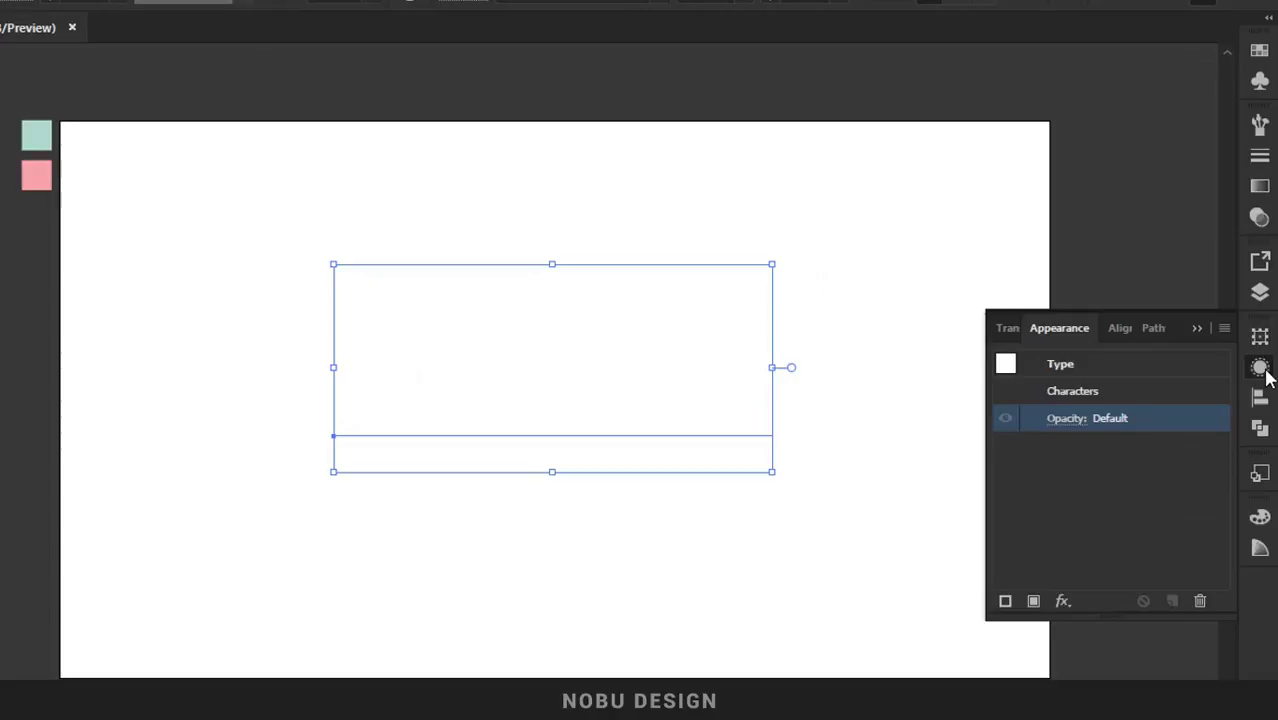
left_click(1010, 586)
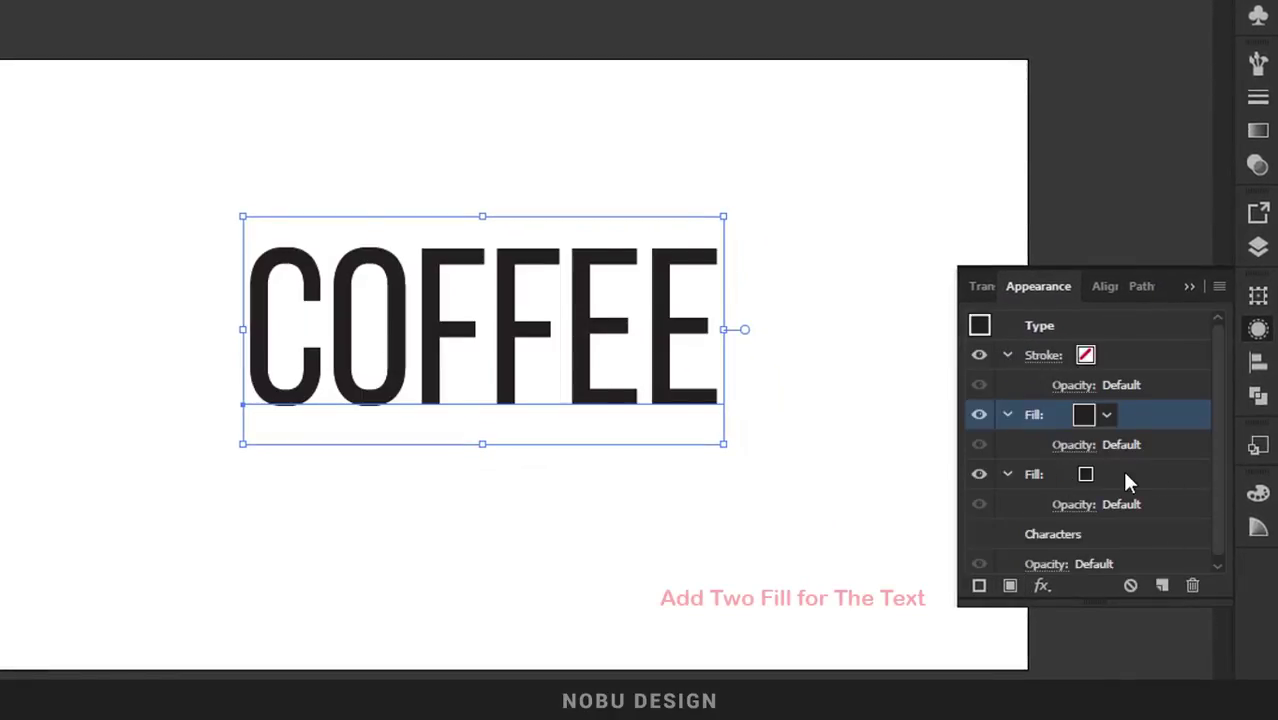
Step: Make the upper fill pink and hide it, leaving the lower fill active
left_click(1106, 417)
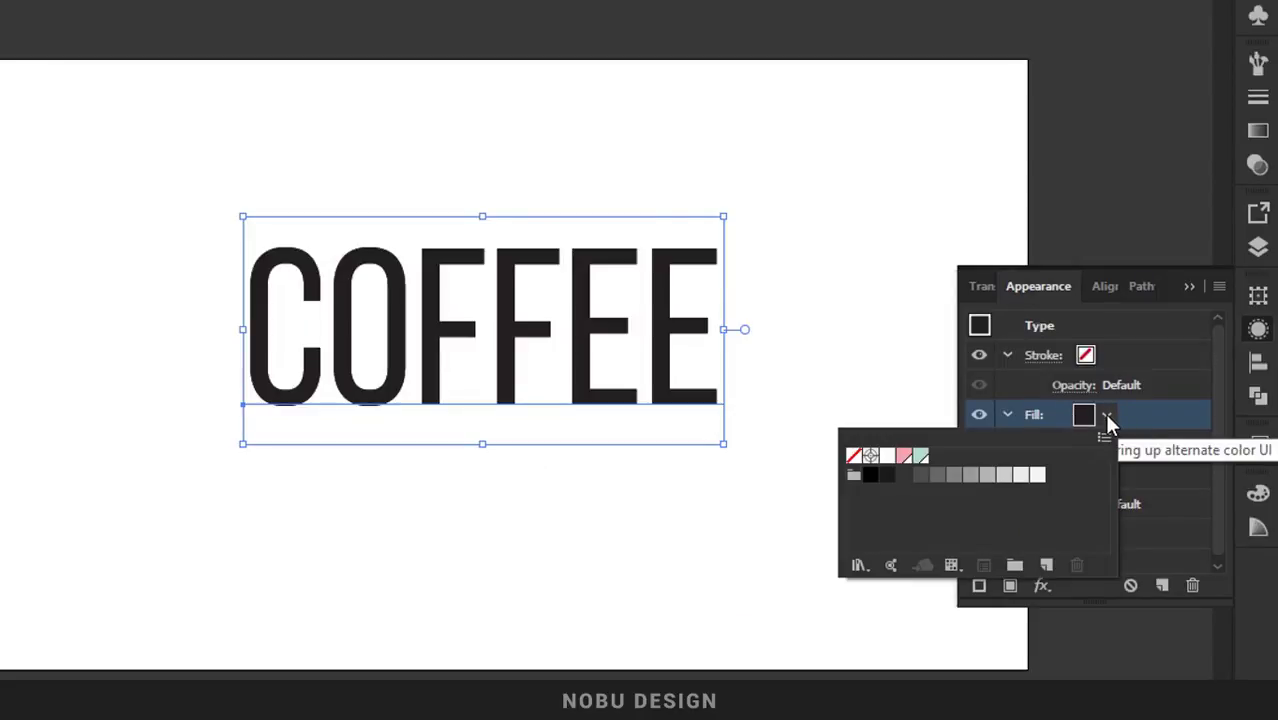
left_click(905, 457)
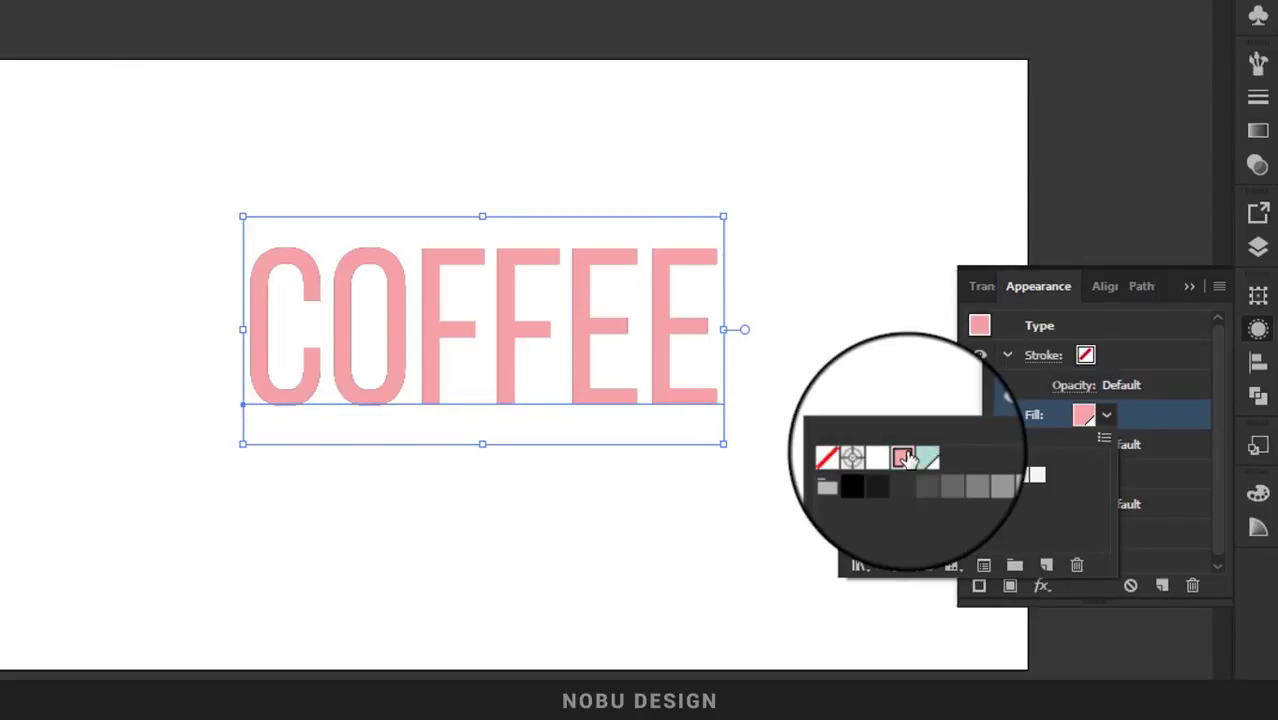
left_click(1180, 423)
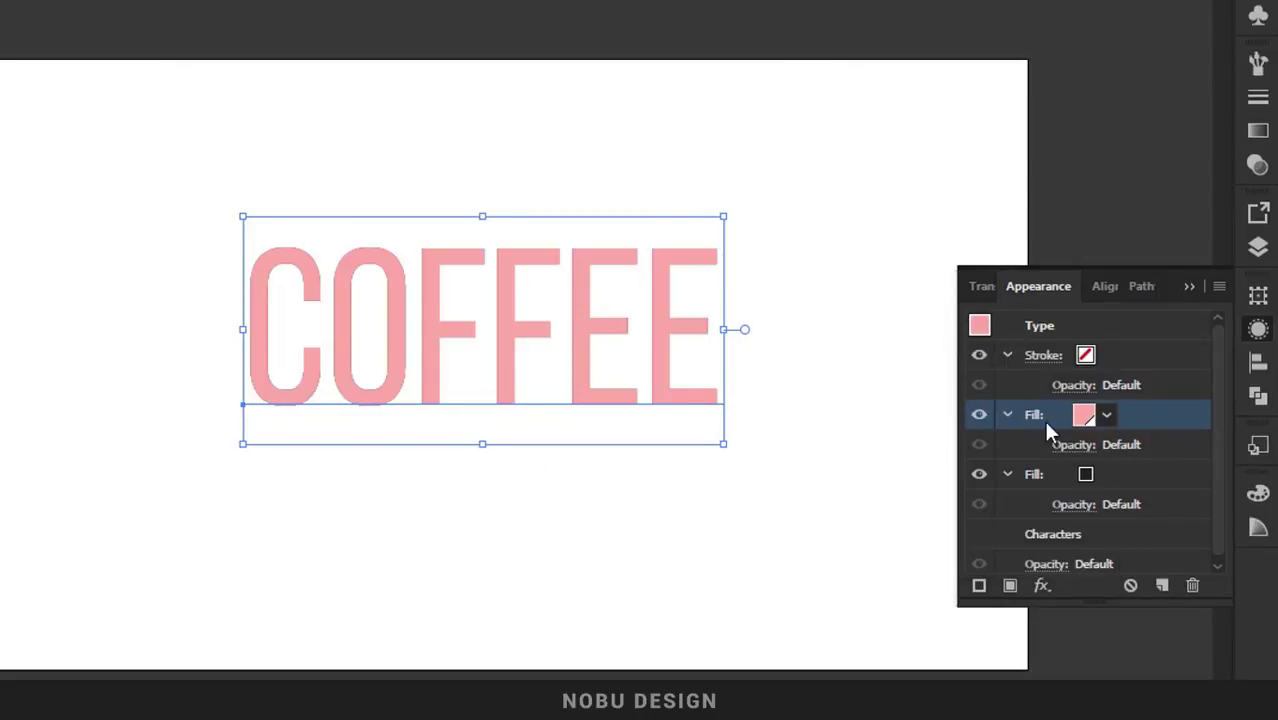
left_click(979, 414)
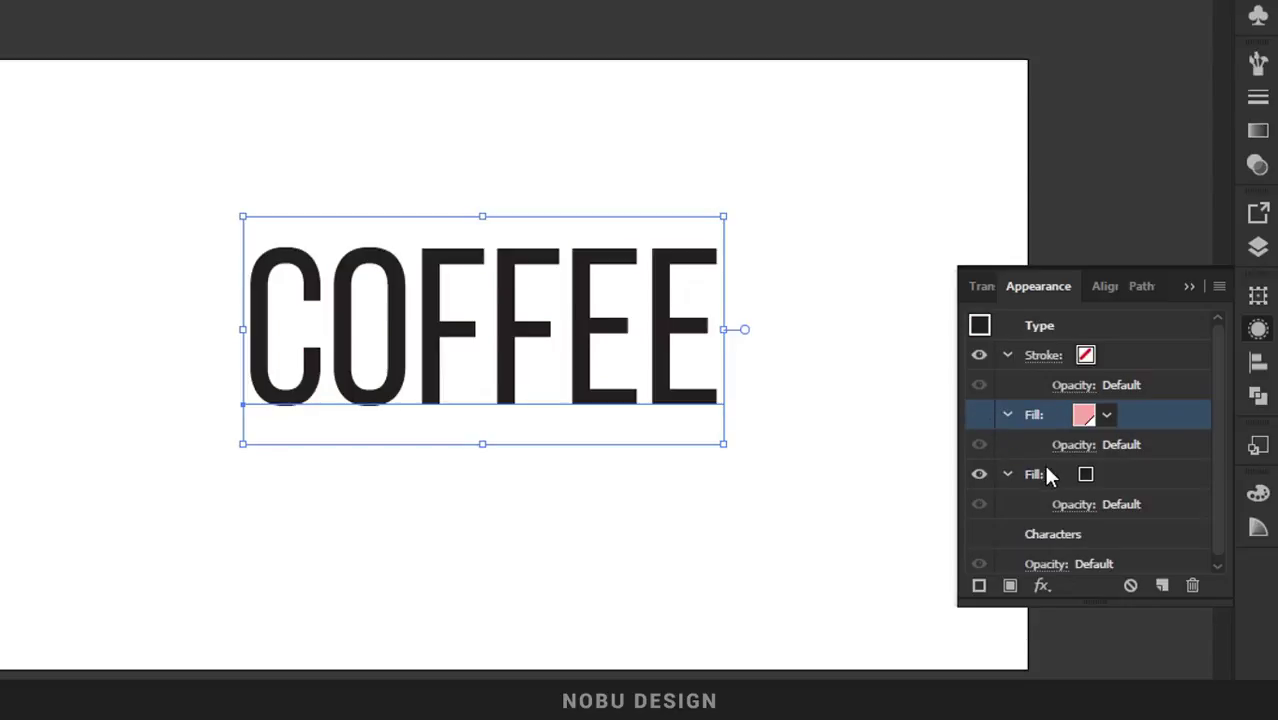
left_click(1086, 480)
left_click(1084, 479)
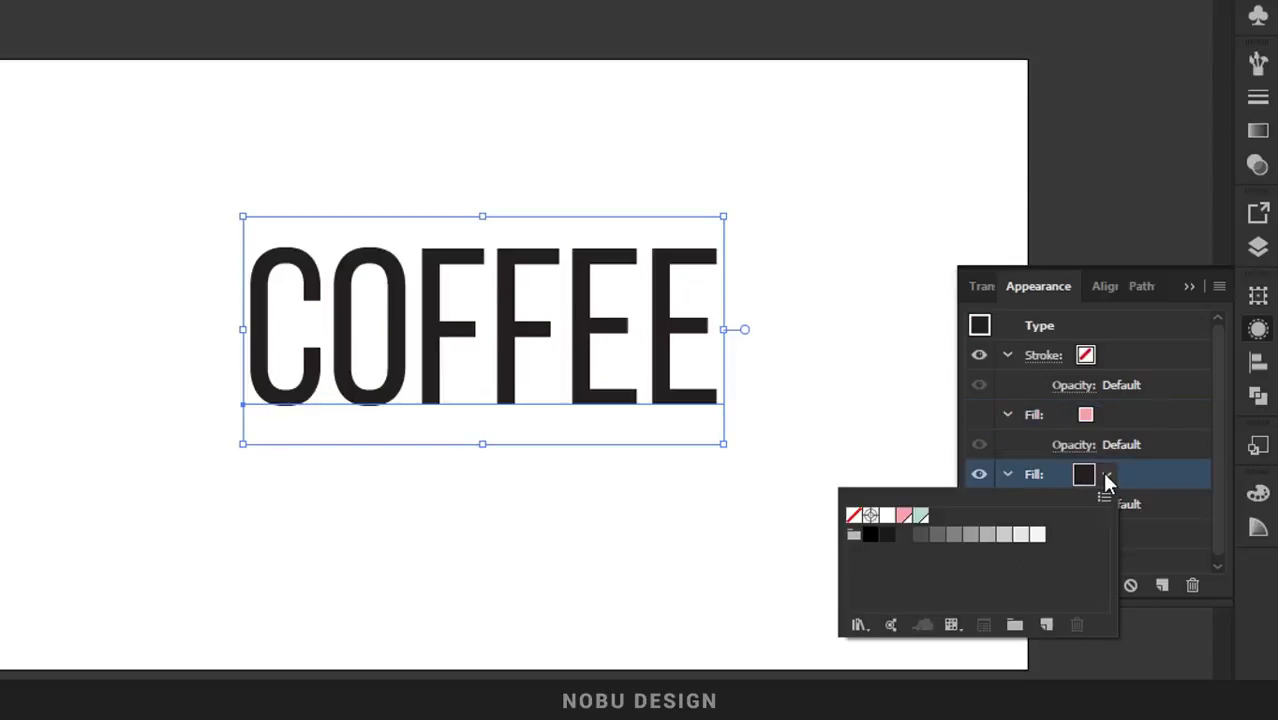
Step: Fill the lower layer with the Basic Graphics_Lines 6 lpi 20% pattern and unhide the pink fill
left_click(858, 626)
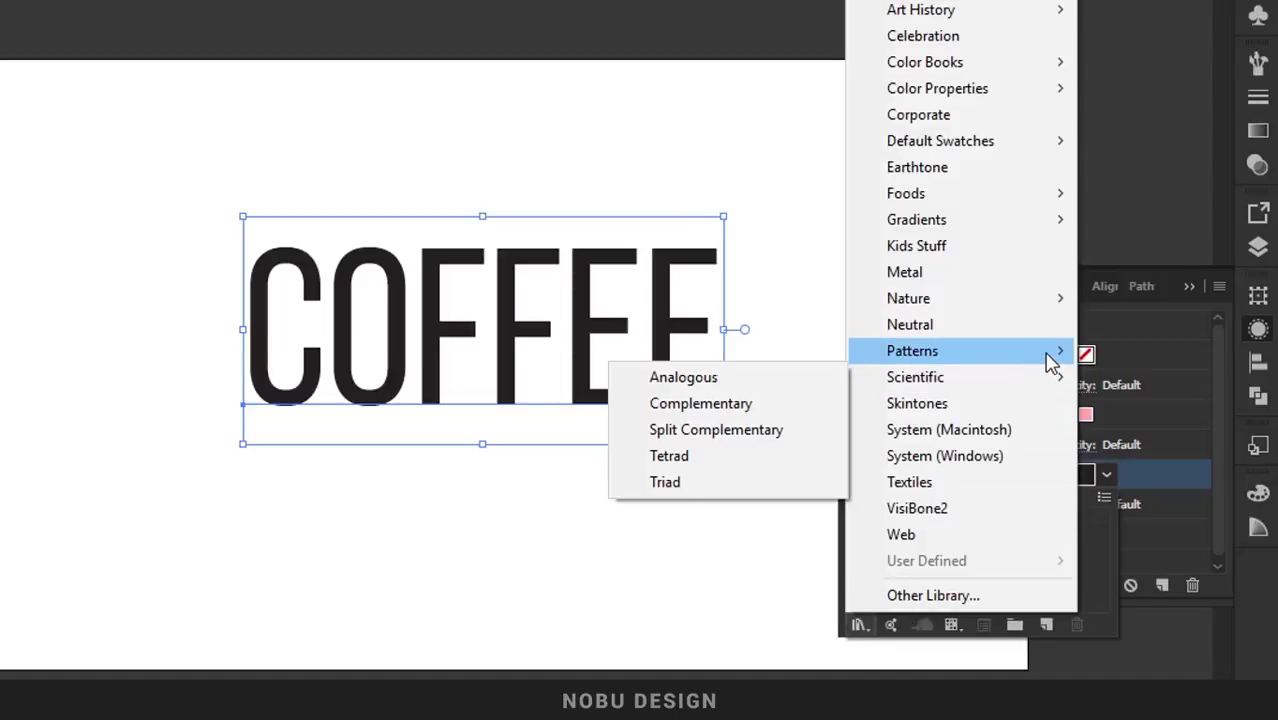
mouse_move(960, 351)
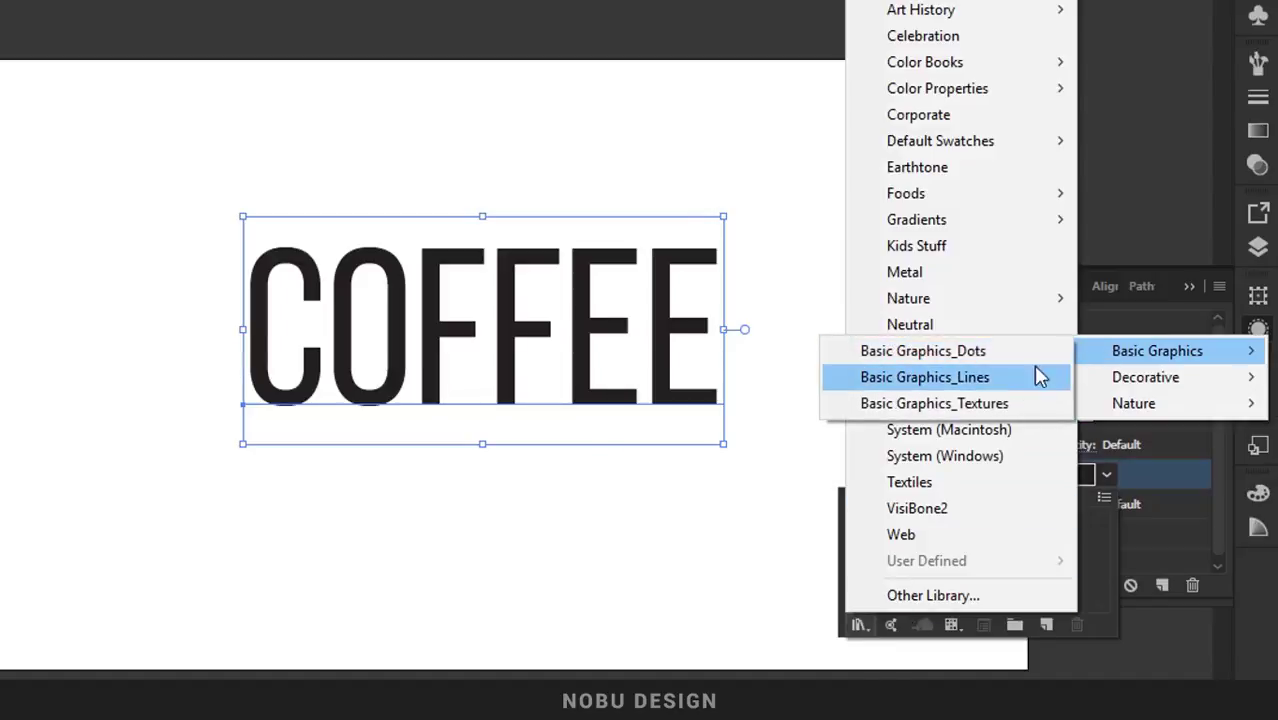
left_click(1012, 378)
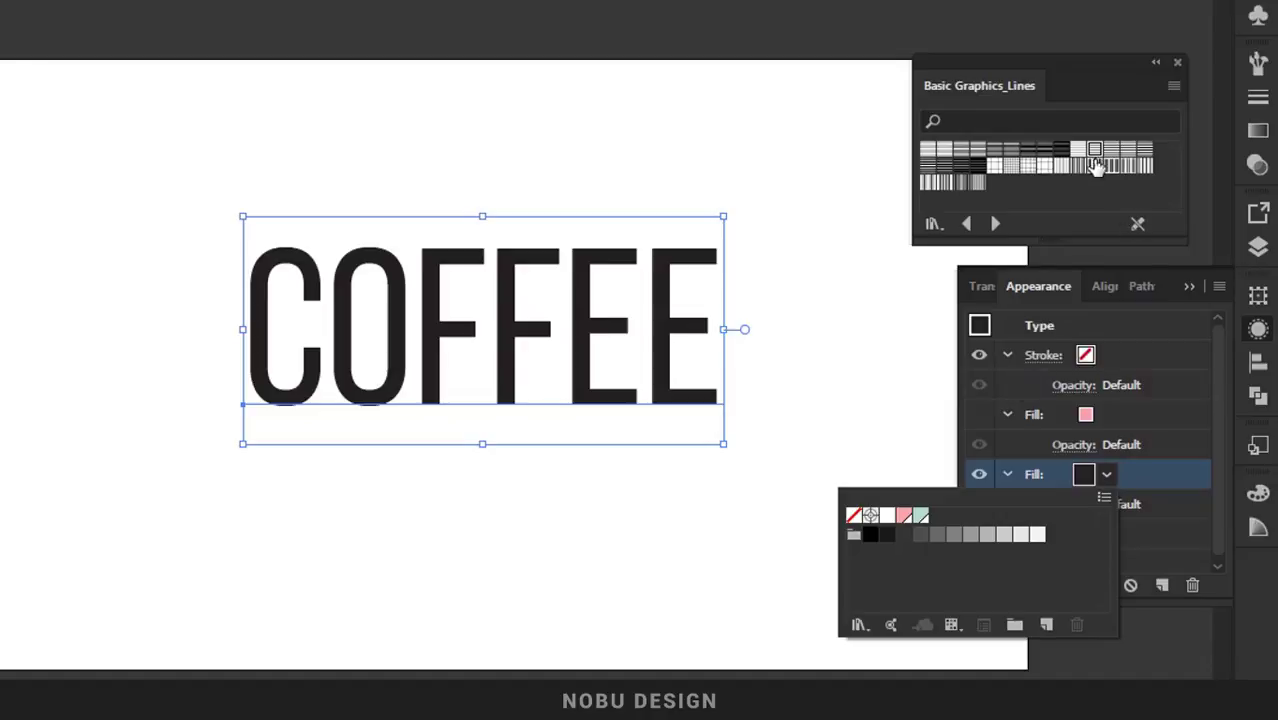
left_click(913, 253)
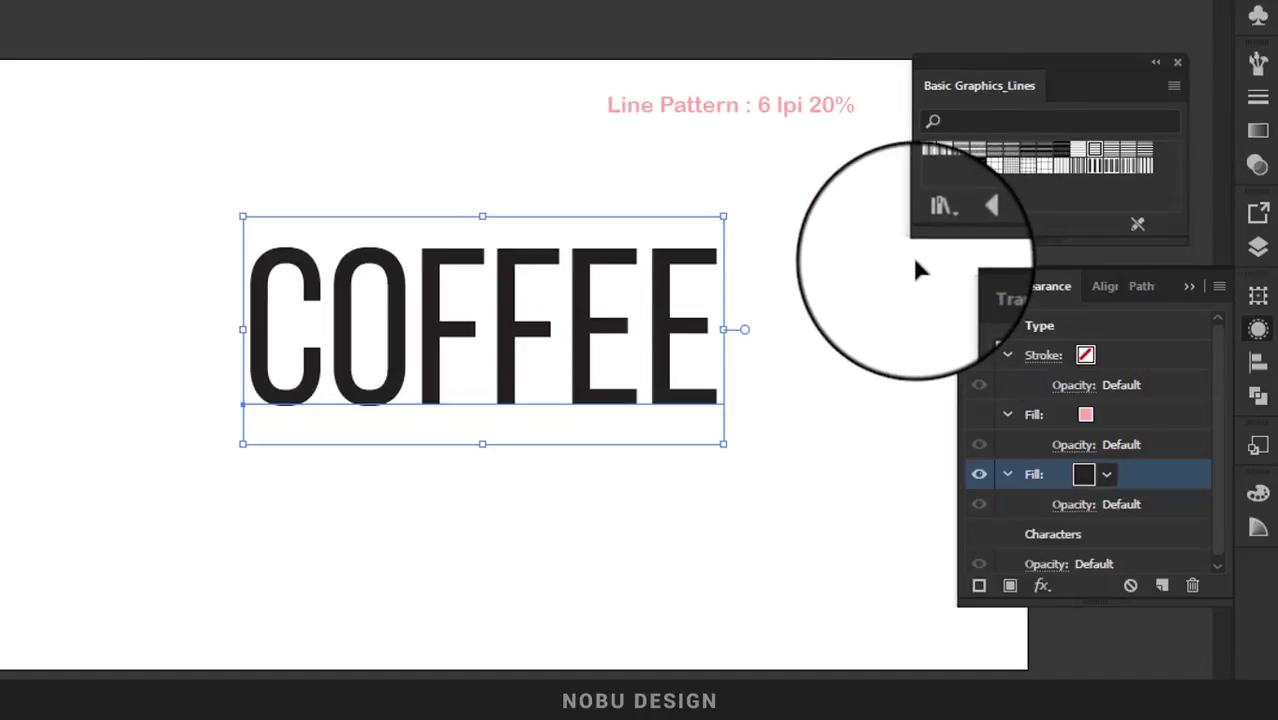
left_click(1097, 150)
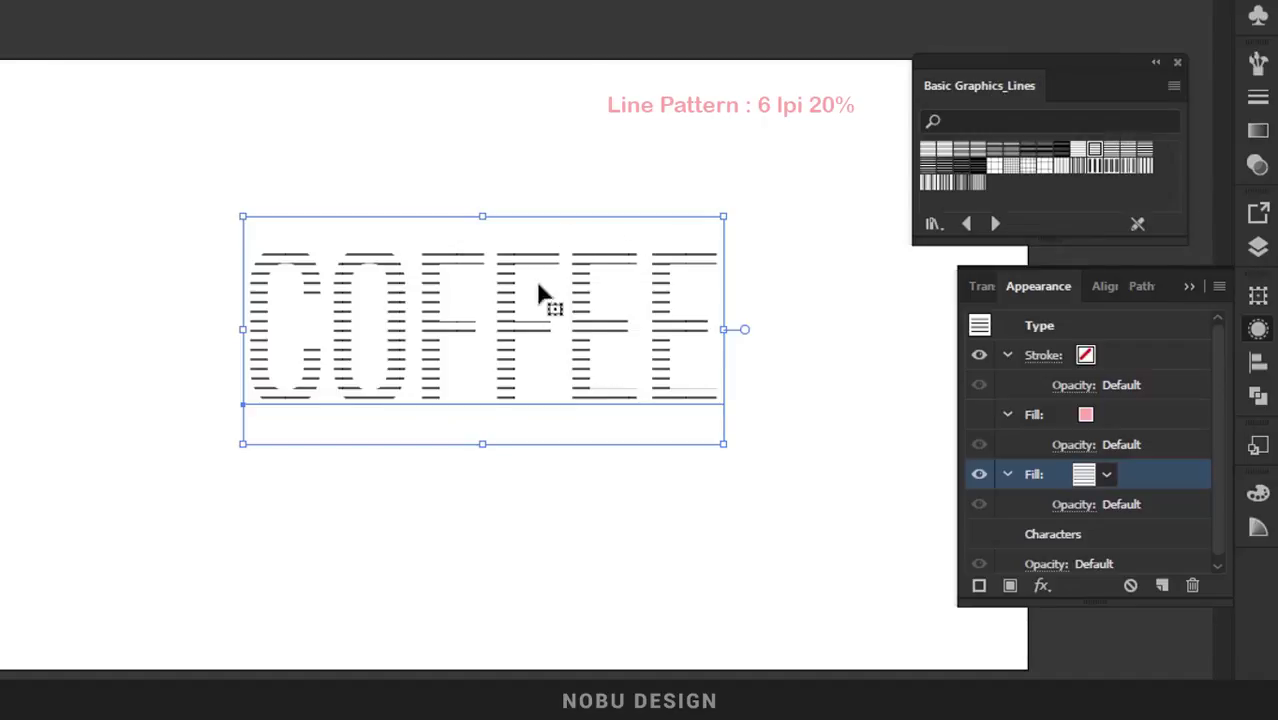
left_click(1177, 62)
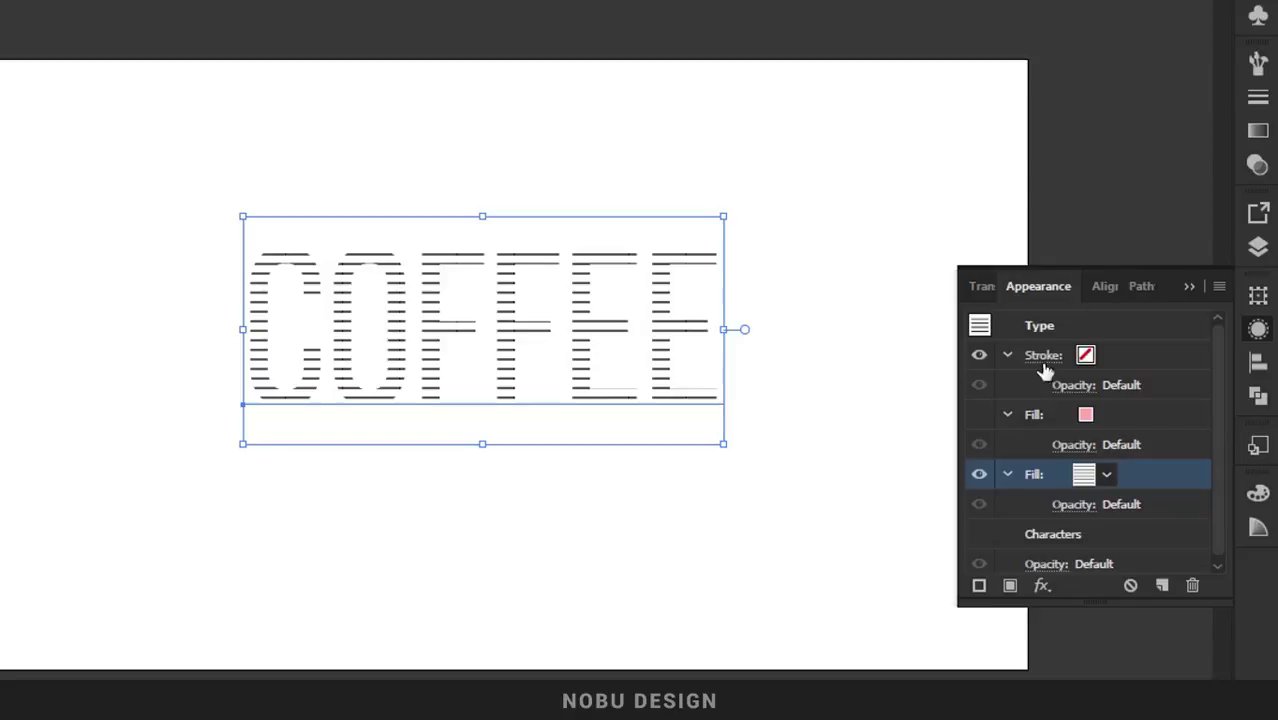
left_click(979, 414)
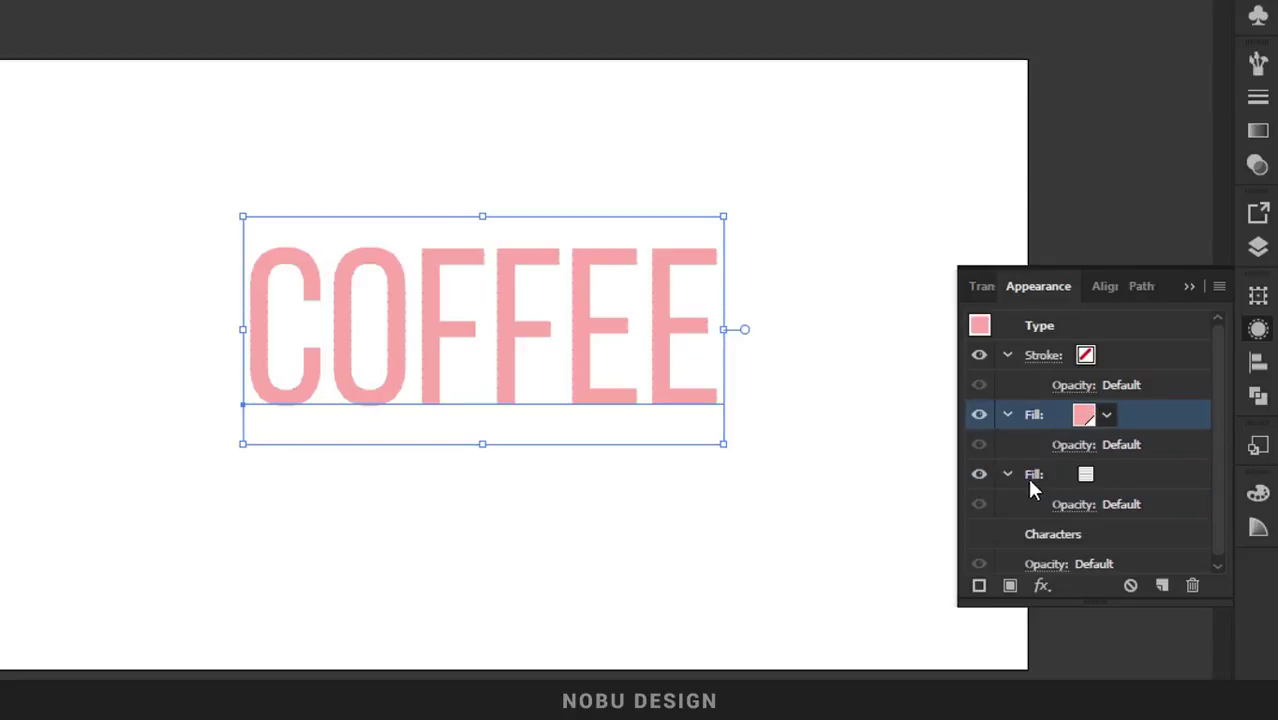
left_click(1128, 476)
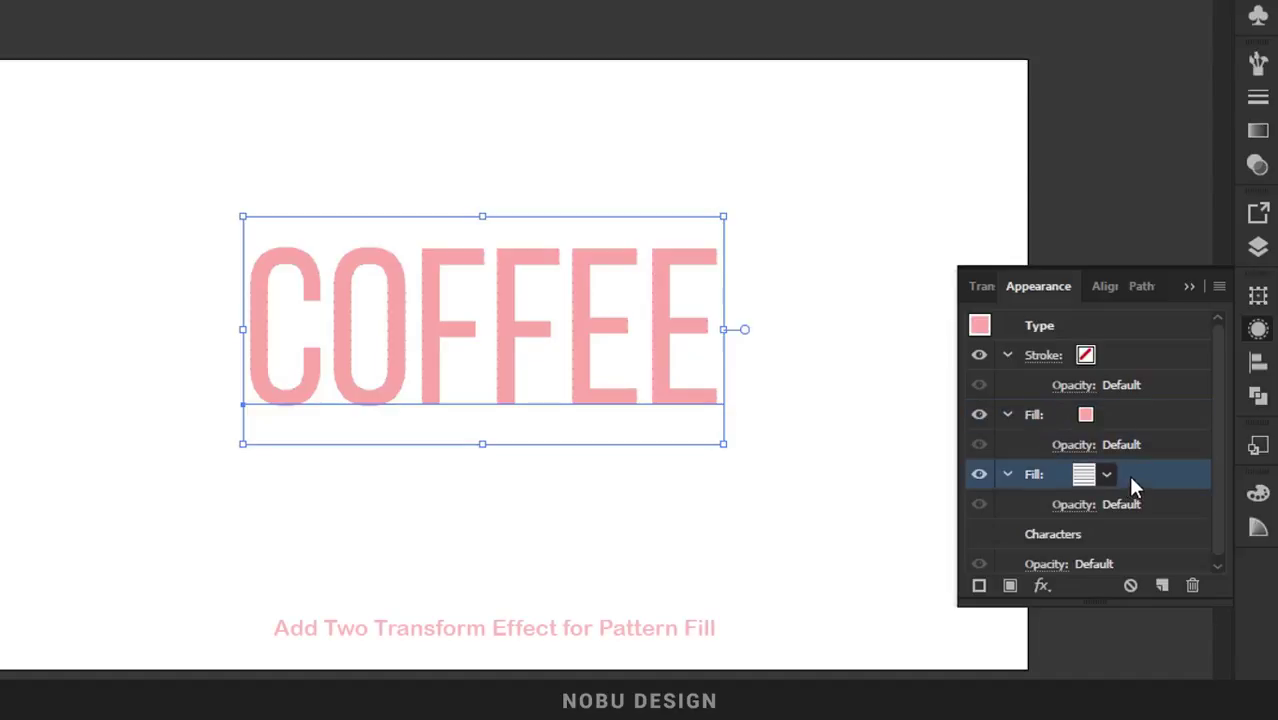
Step: Add a Transform effect to the pattern fill moving it 12 px horizontally and 12 px vertically
left_click(1042, 585)
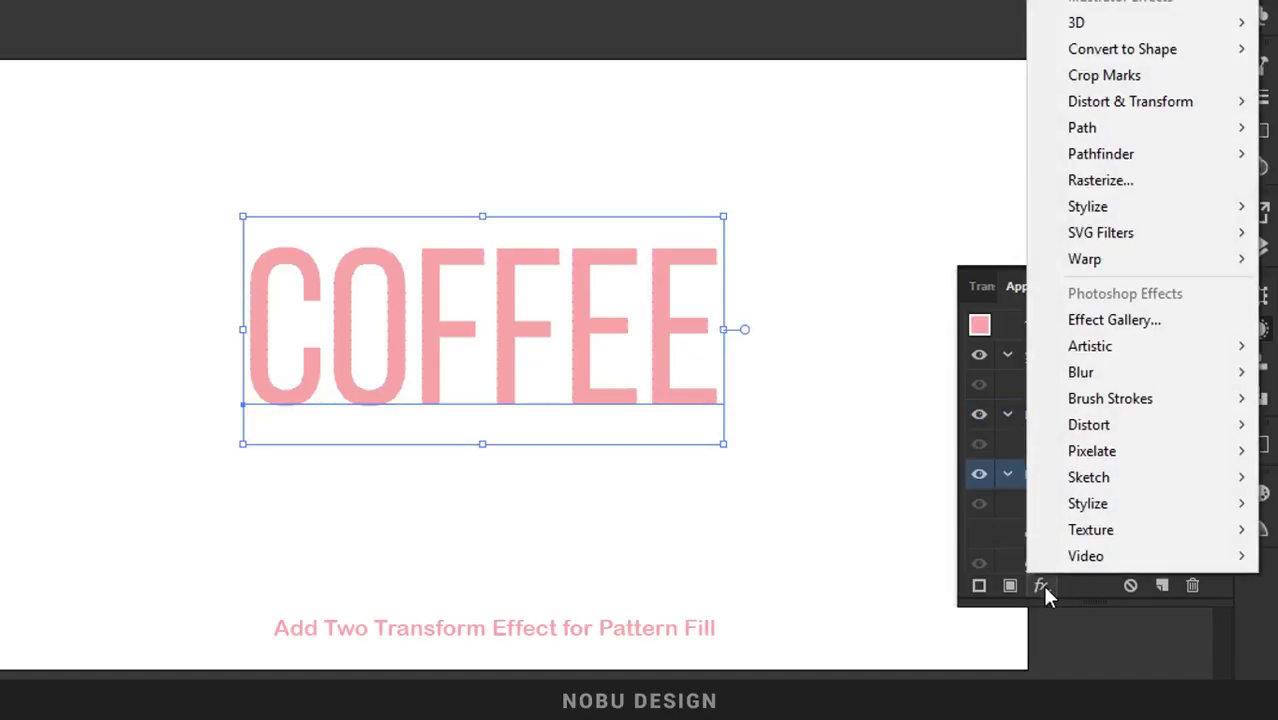
mouse_move(1130, 101)
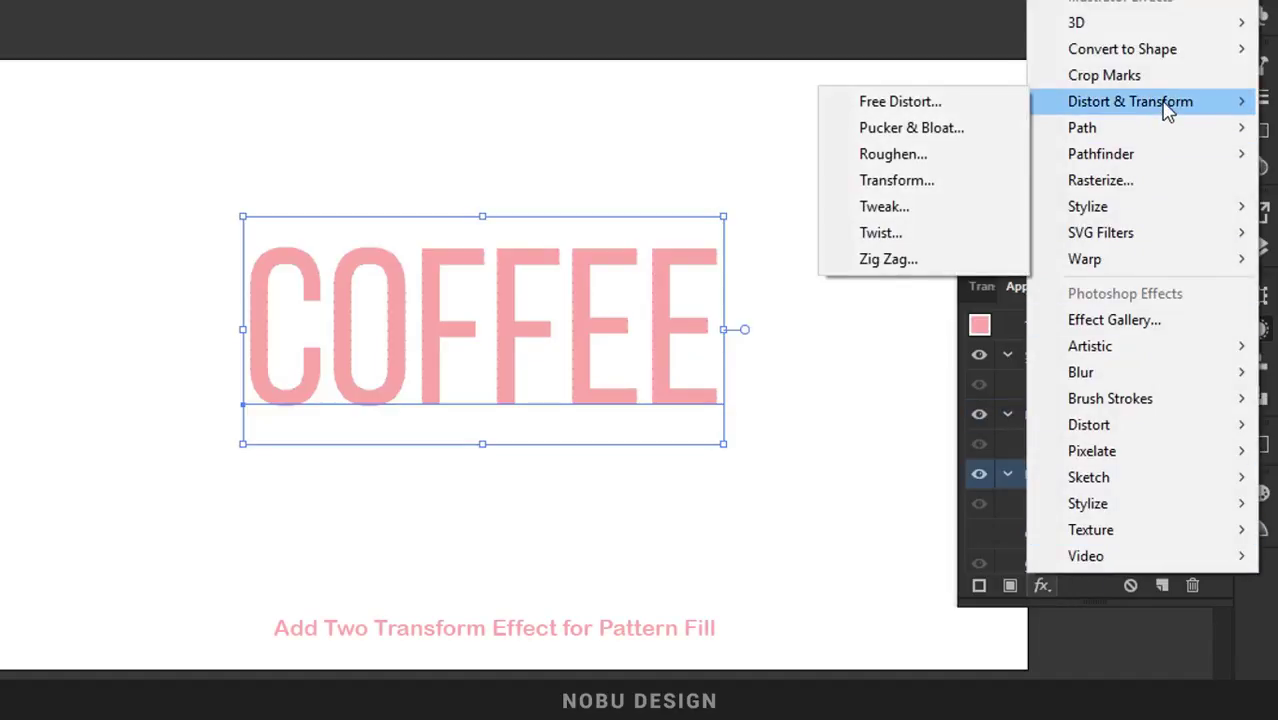
left_click(957, 181)
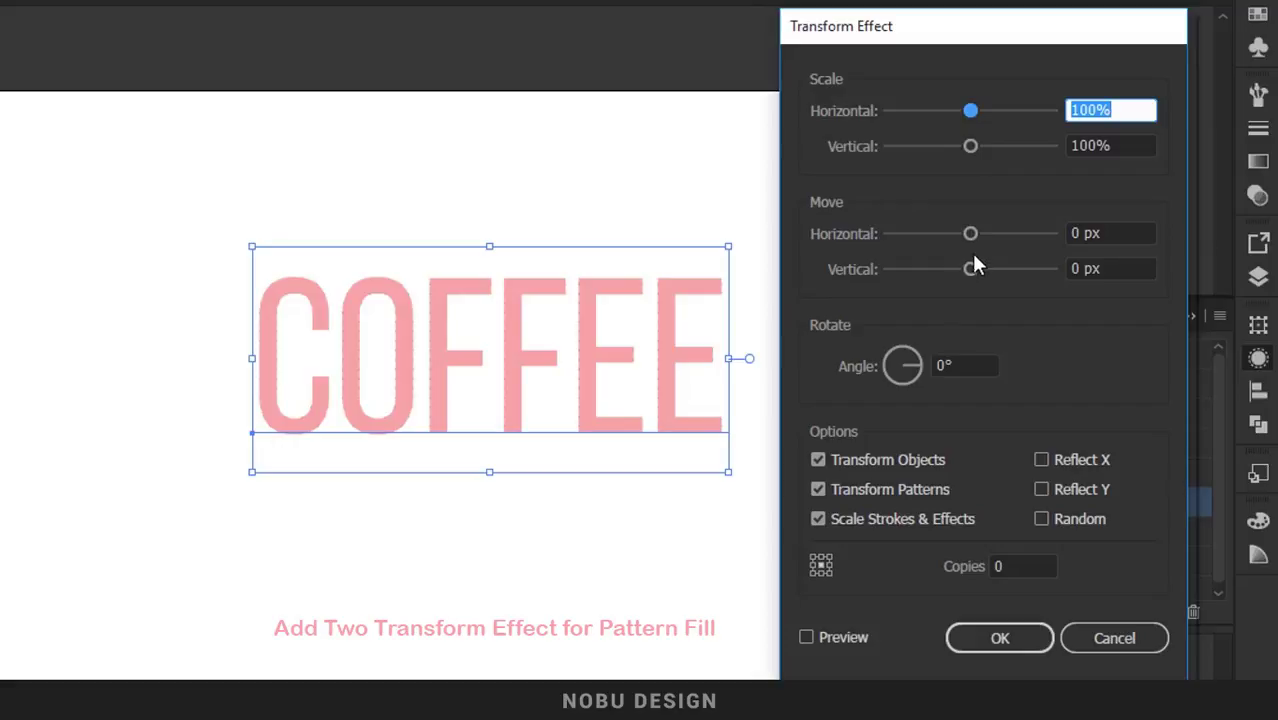
left_click(828, 640)
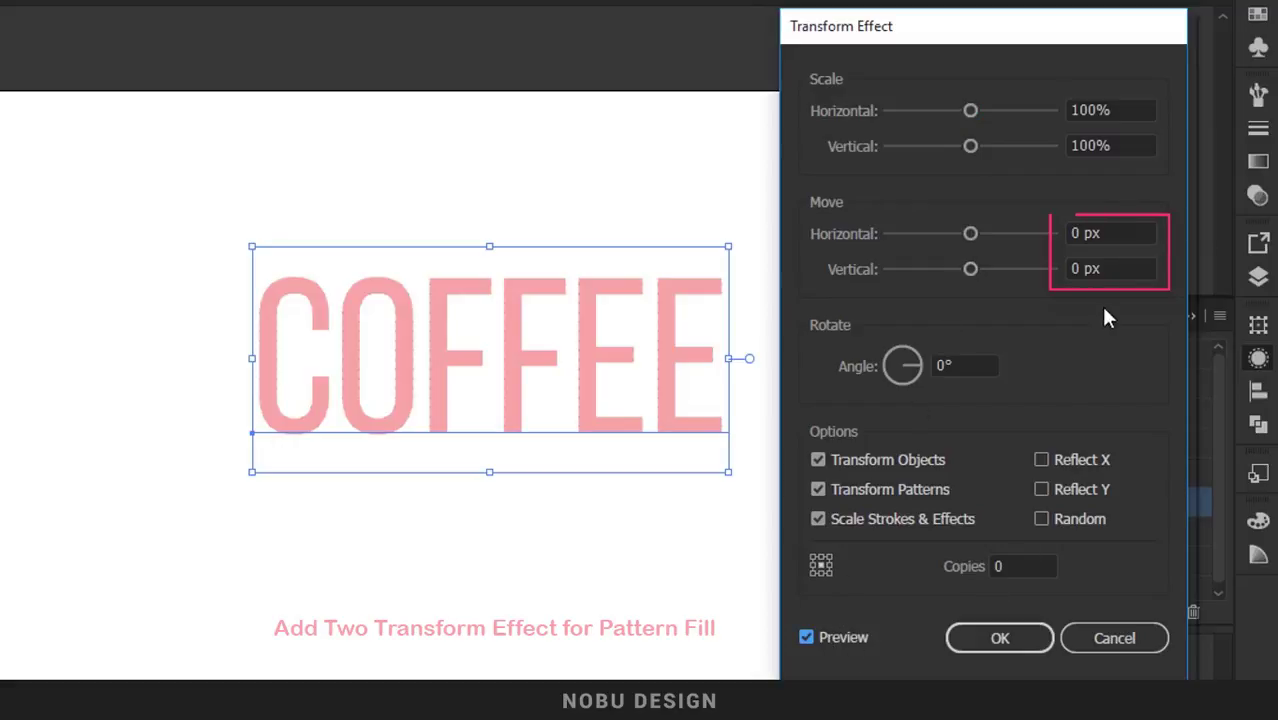
left_click(1134, 230)
key("shift+Up")
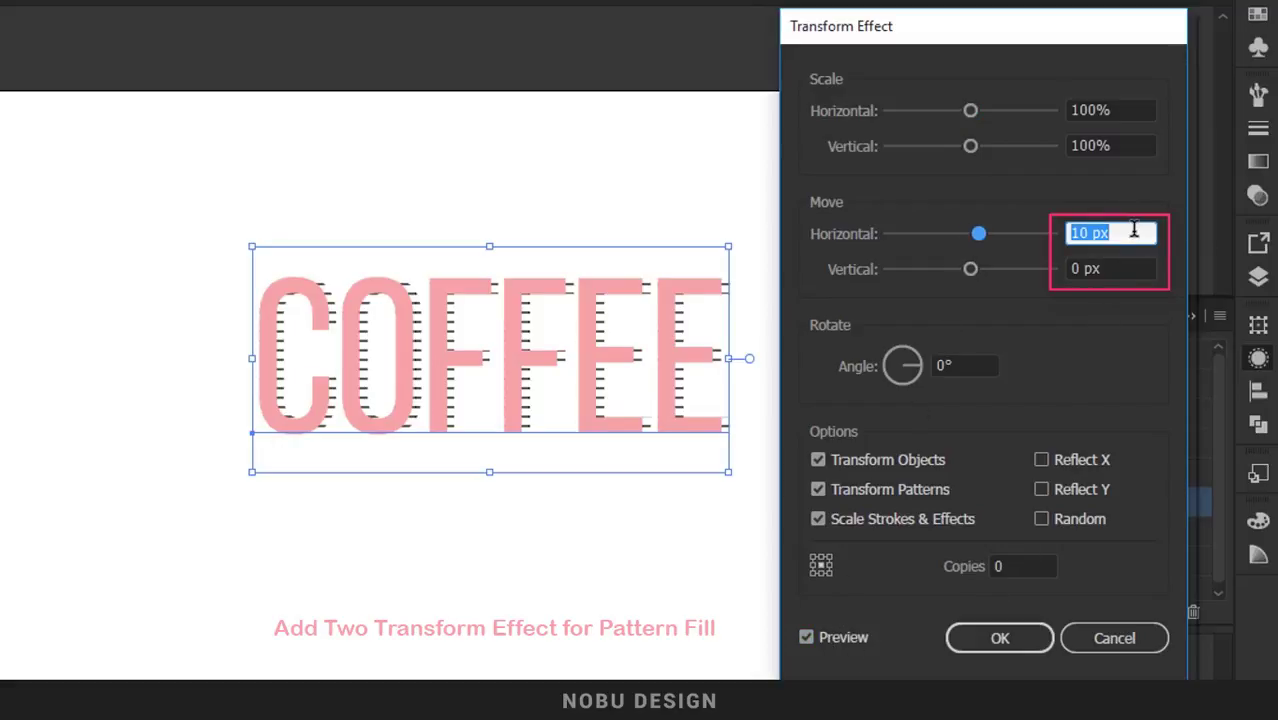
left_click(1133, 270)
key("shift+Up")
key("shift+Up")
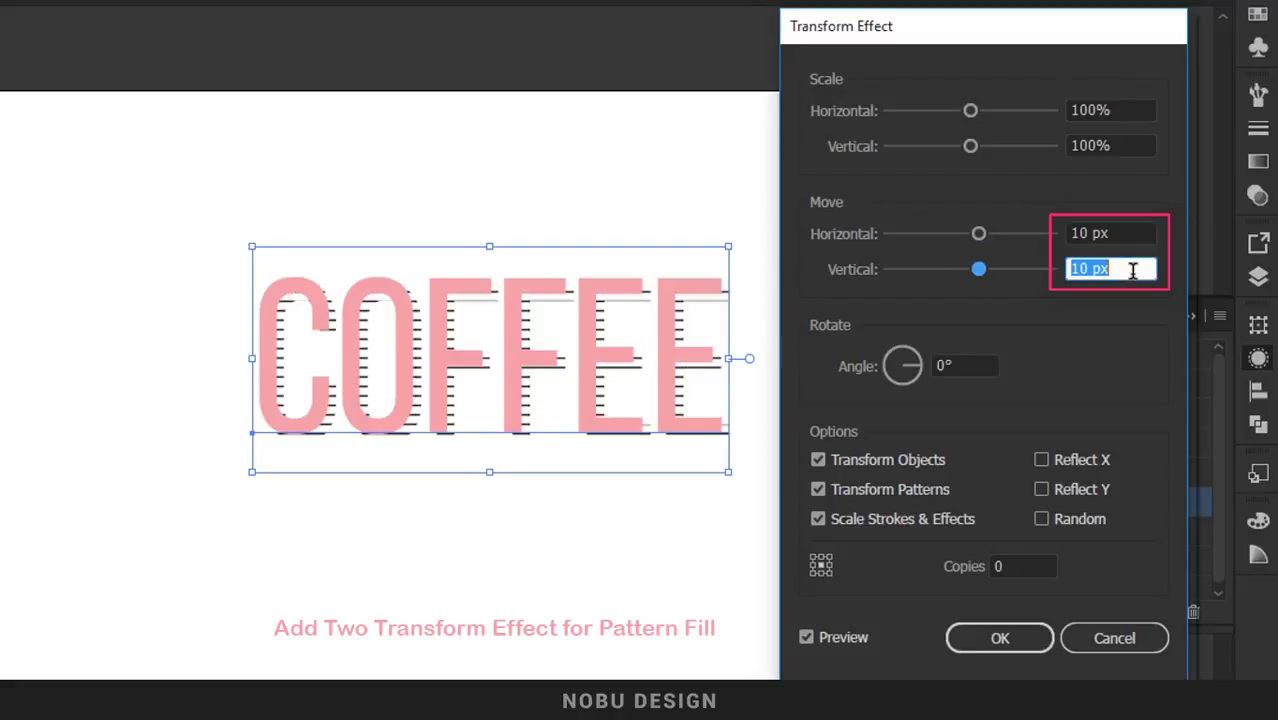
key("shift+Down")
key("Up")
key("Up")
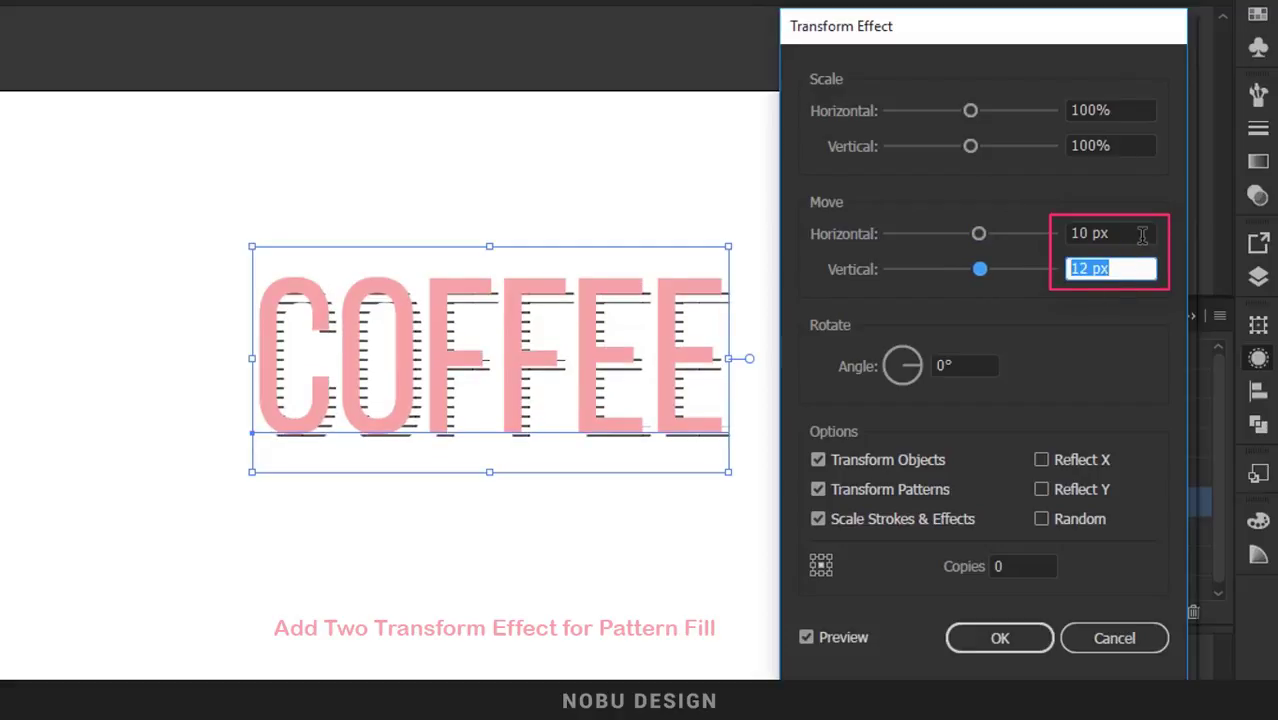
left_click(1142, 234)
key("Up")
key("Up")
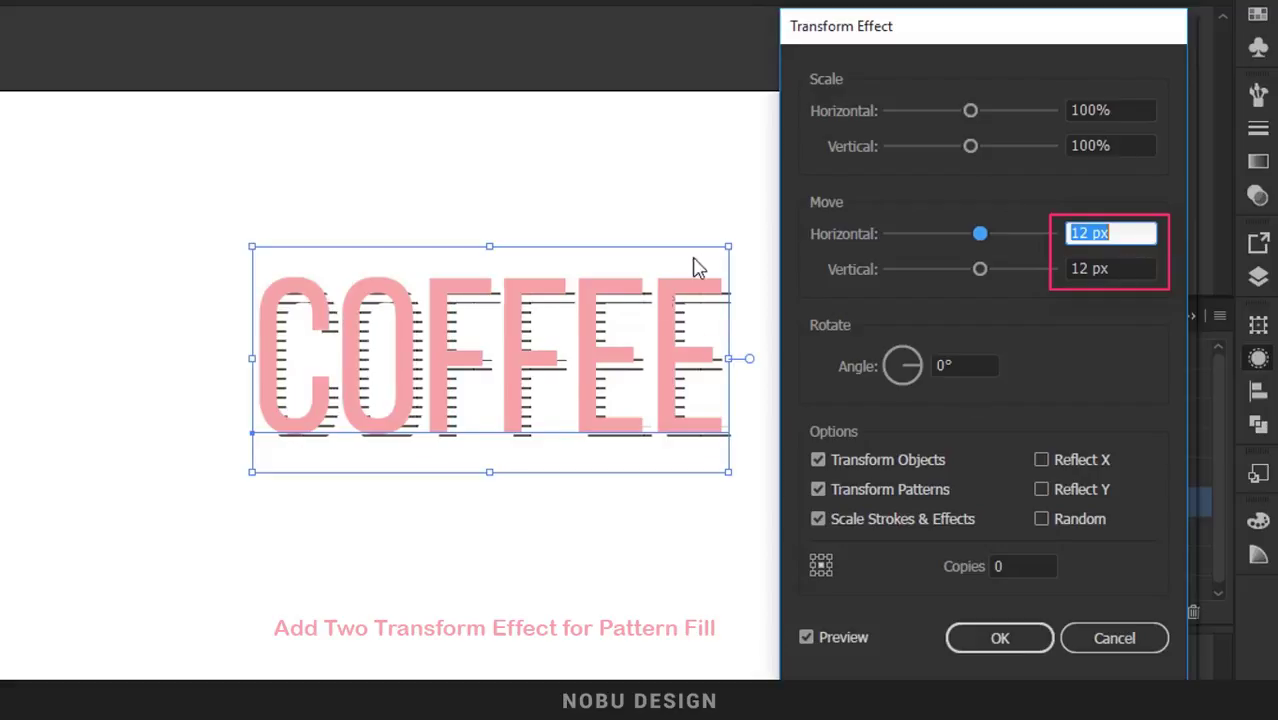
Step: Add a second Transform effect as a new instance, transforming the pattern only with preview on
left_click(998, 637)
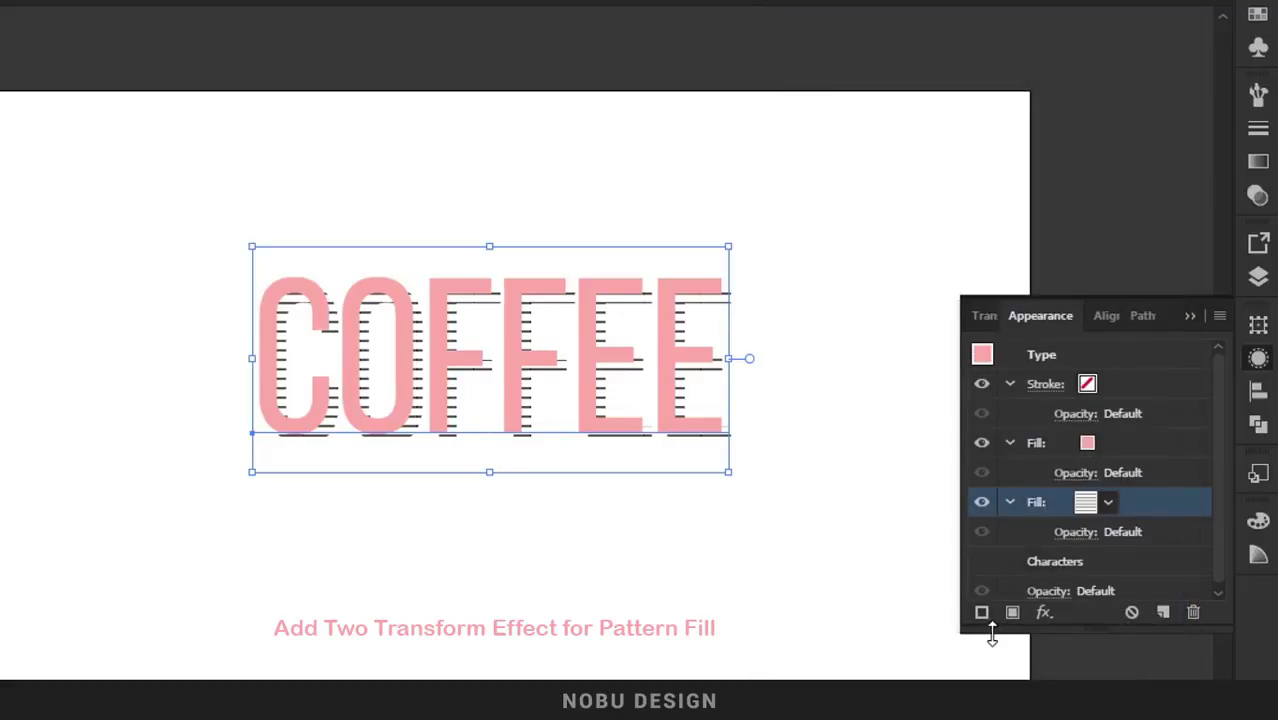
left_click(1044, 612)
mouse_move(1131, 132)
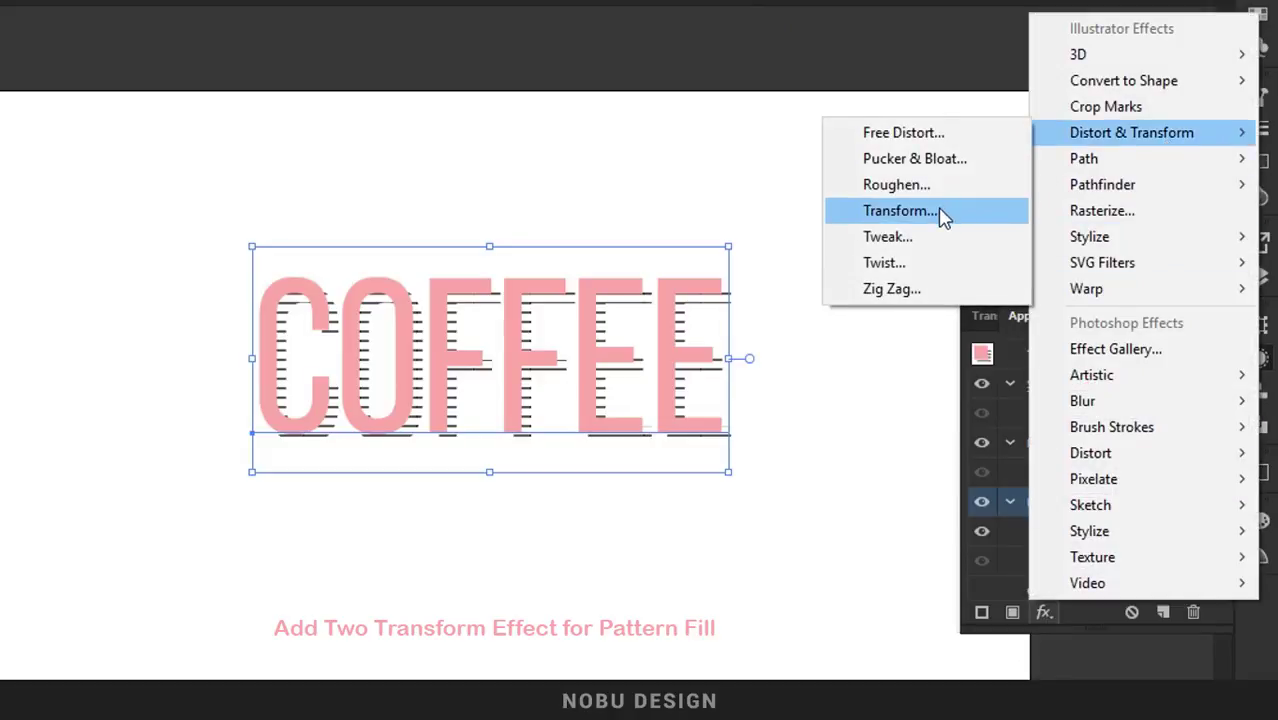
left_click(941, 211)
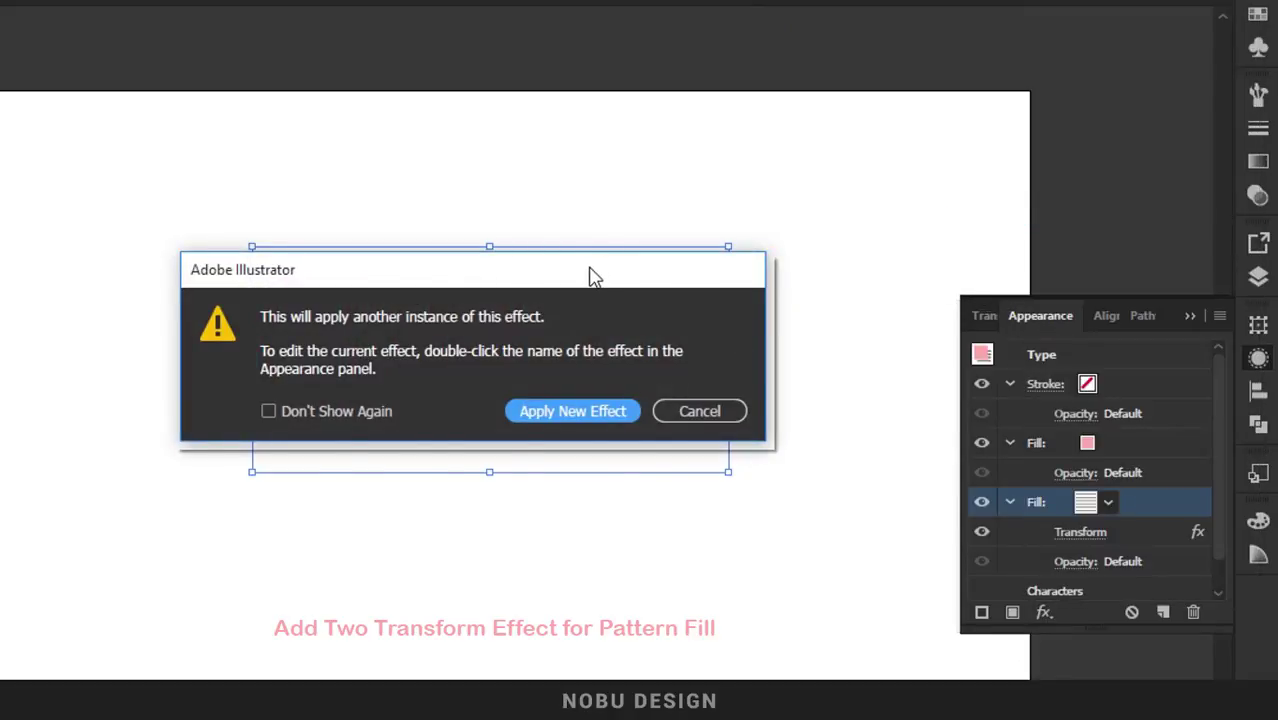
left_click_drag(590, 277, 673, 52)
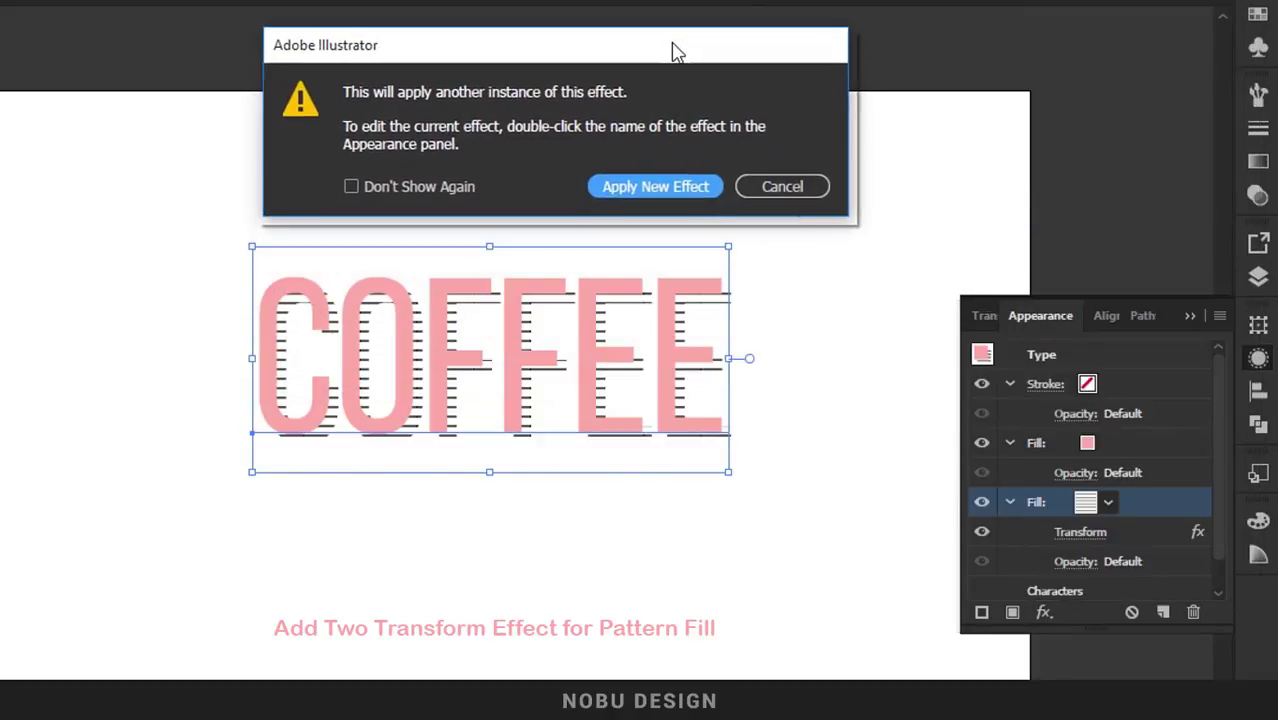
left_click(655, 187)
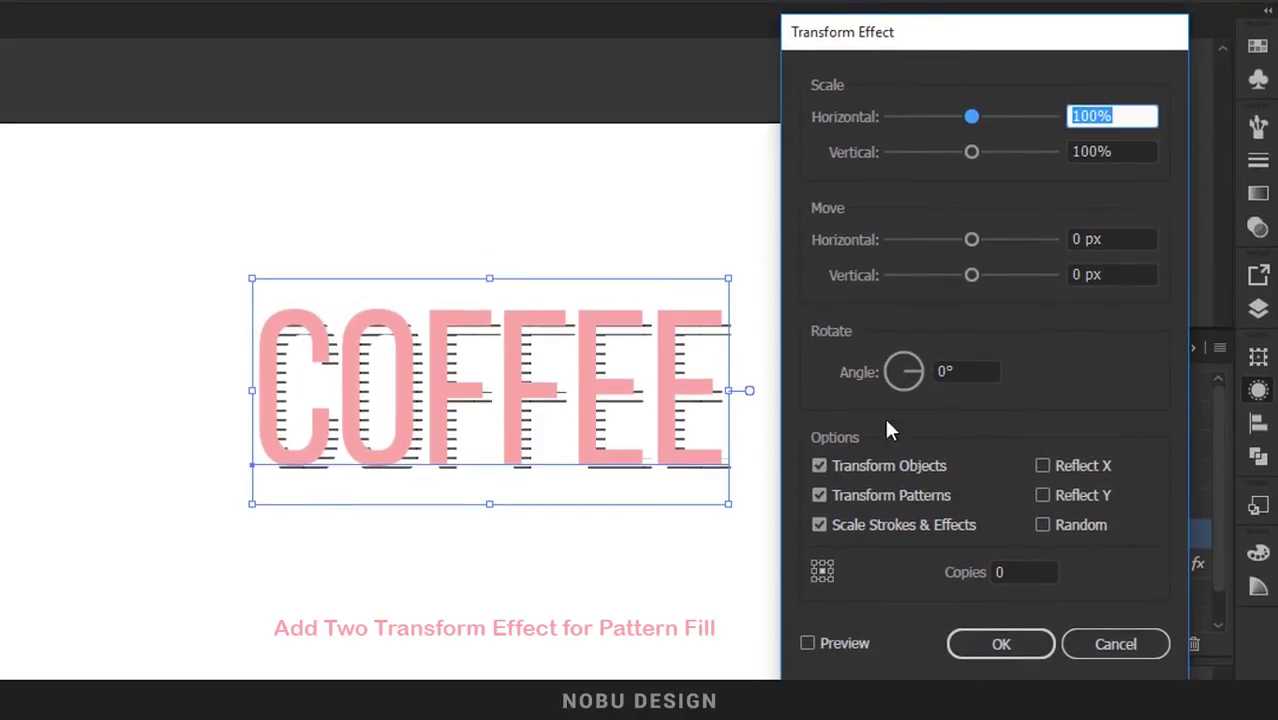
left_click(848, 643)
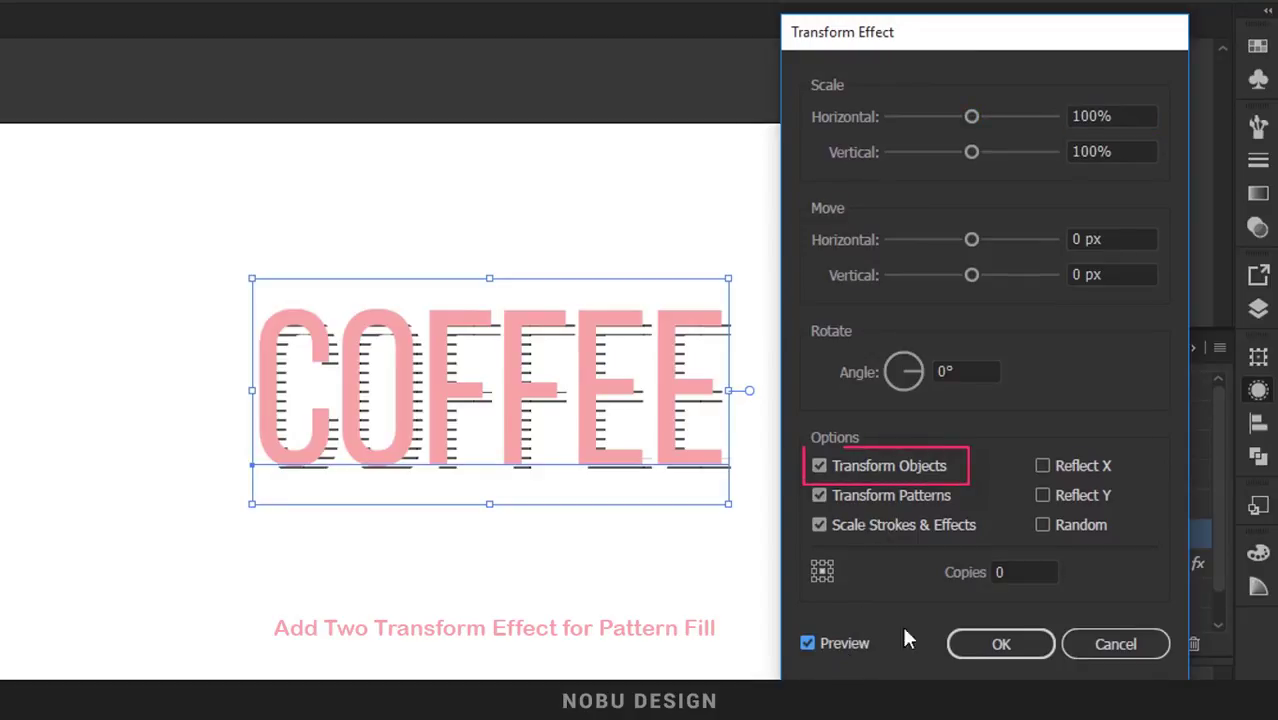
left_click(908, 465)
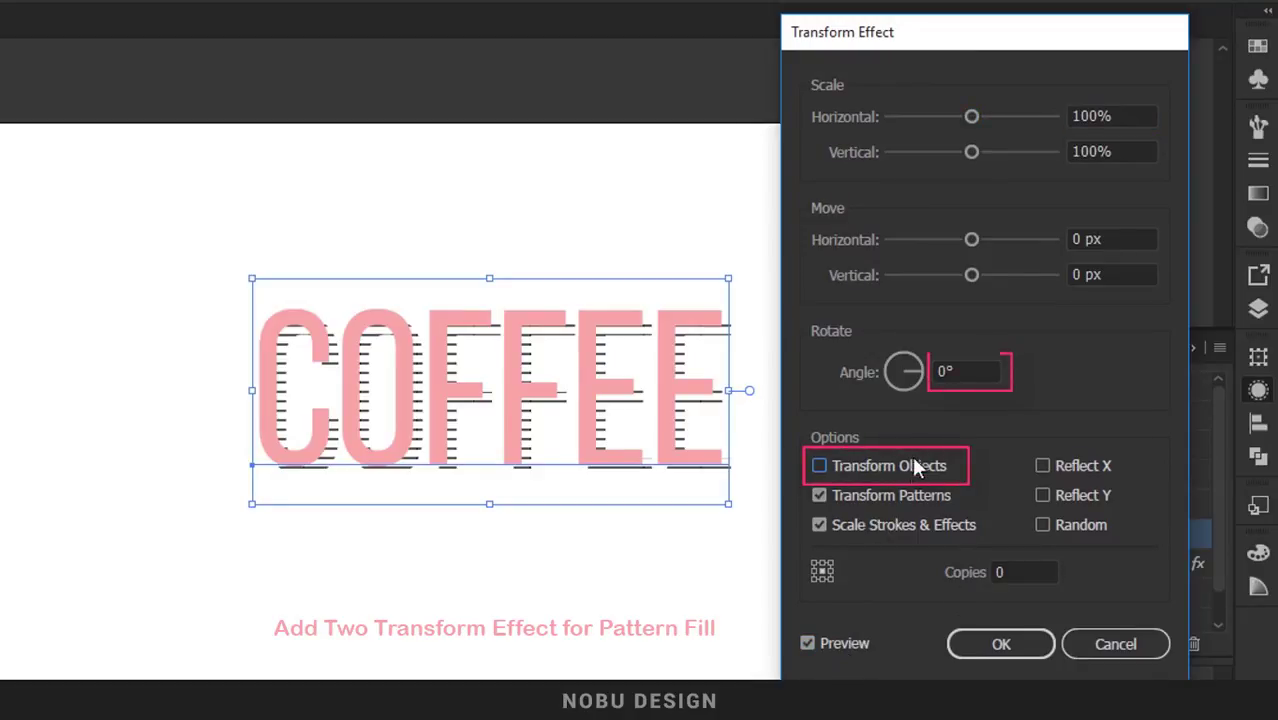
Step: Rotate the pattern stripes to -40° and scale them to 80% horizontally and vertically
left_click(962, 371)
key("Down")
key("Down")
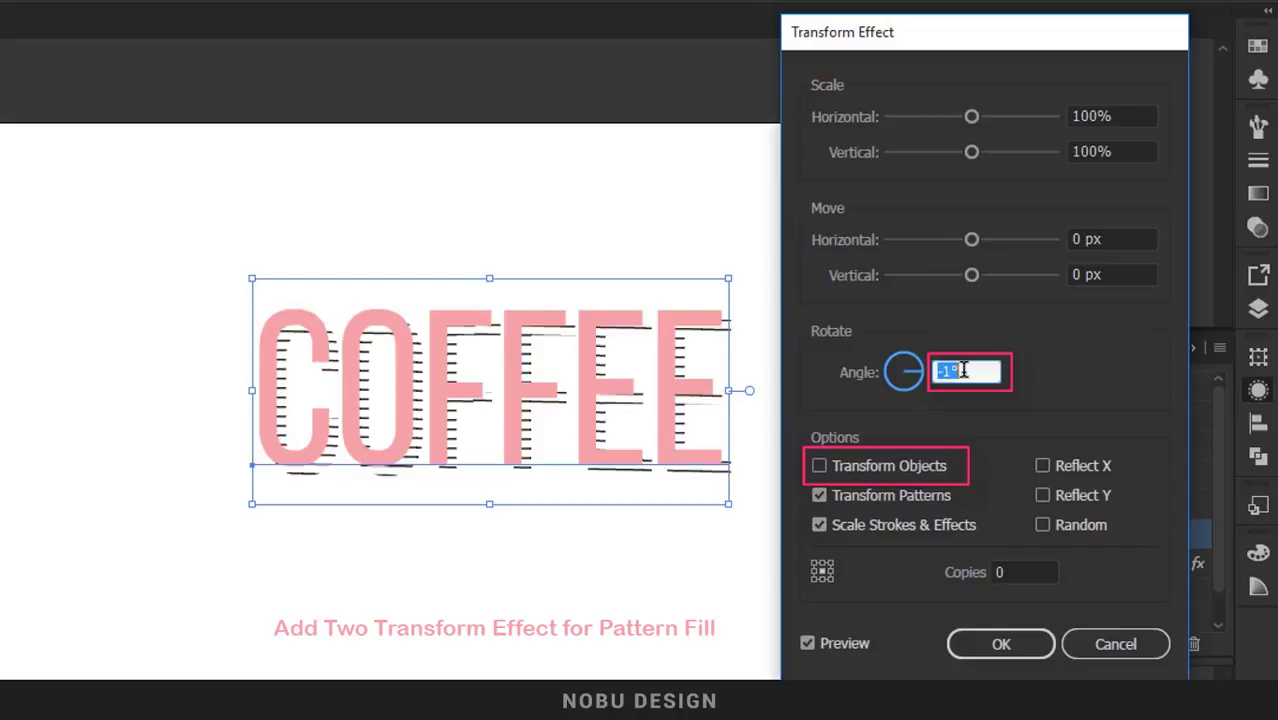
key("Down")
key("Down")
key("Down")
key("Down")
key("Down")
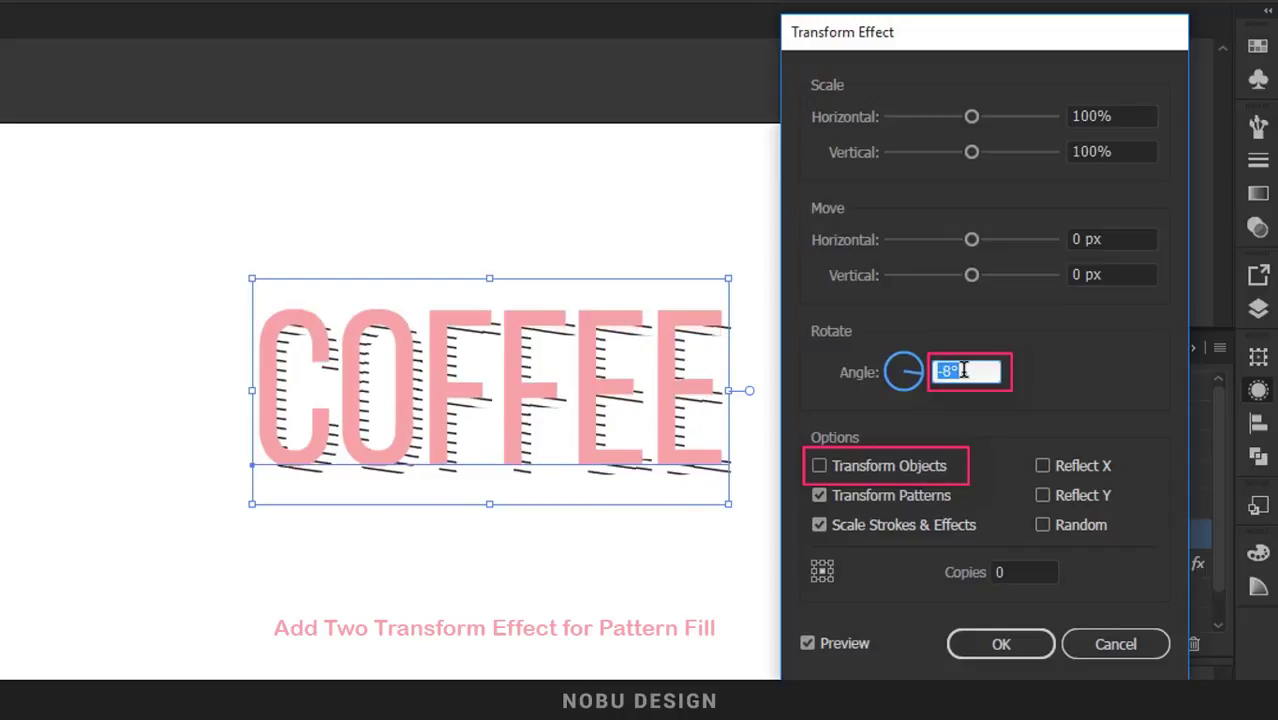
key("Down")
key("Down")
key("Down")
key("Down")
key("Down")
key("Down")
key("Down")
key("Down")
key("Down")
key("Down")
key("Down")
key("Down")
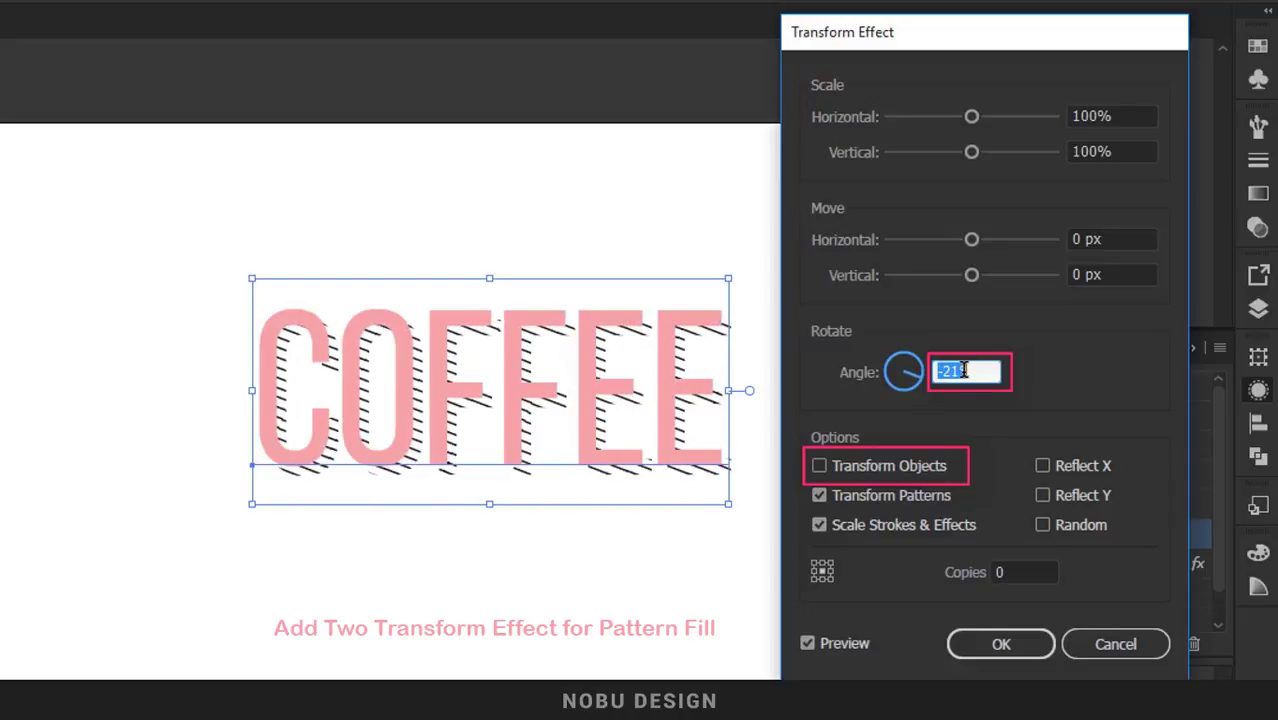
key("Down")
key("Down")
key("Down")
key("Down")
key("Down")
key("Down")
key("Down")
key("Down")
key("Down")
key("Down")
key("Down")
key("Down")
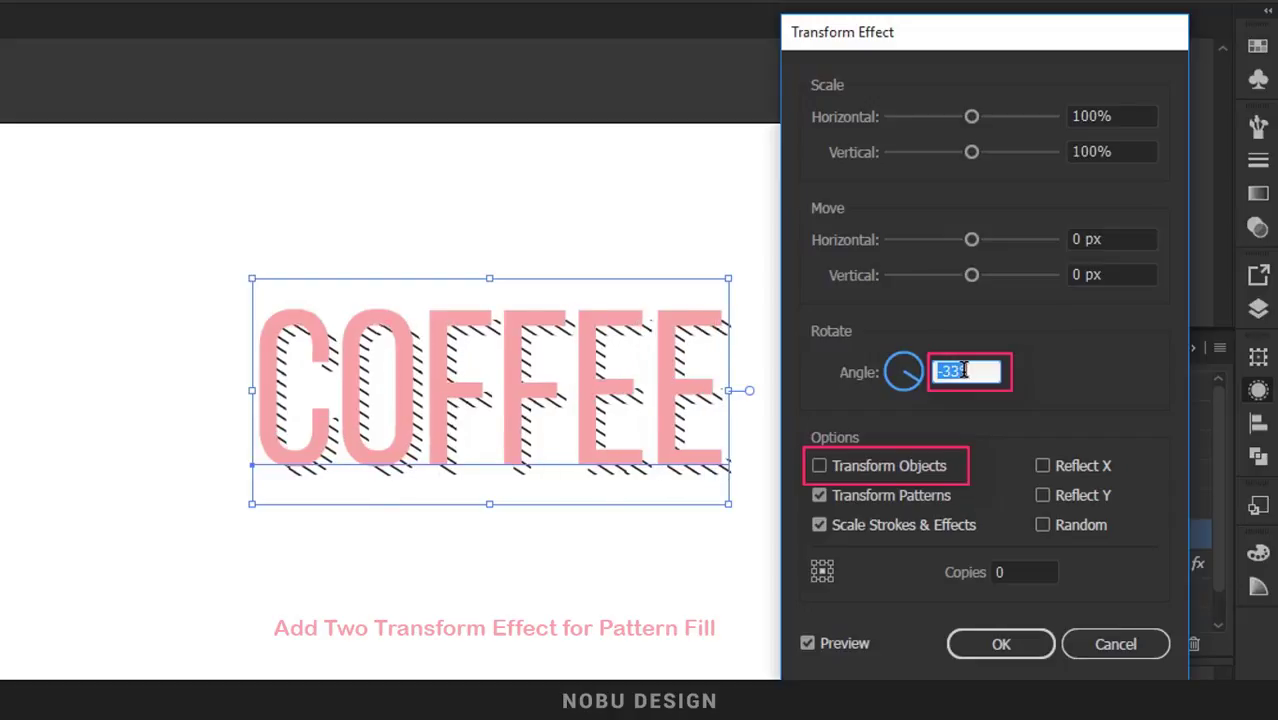
key("Down")
key("Down")
key("Down")
key("Down")
key("Down")
key("Down")
key("Down")
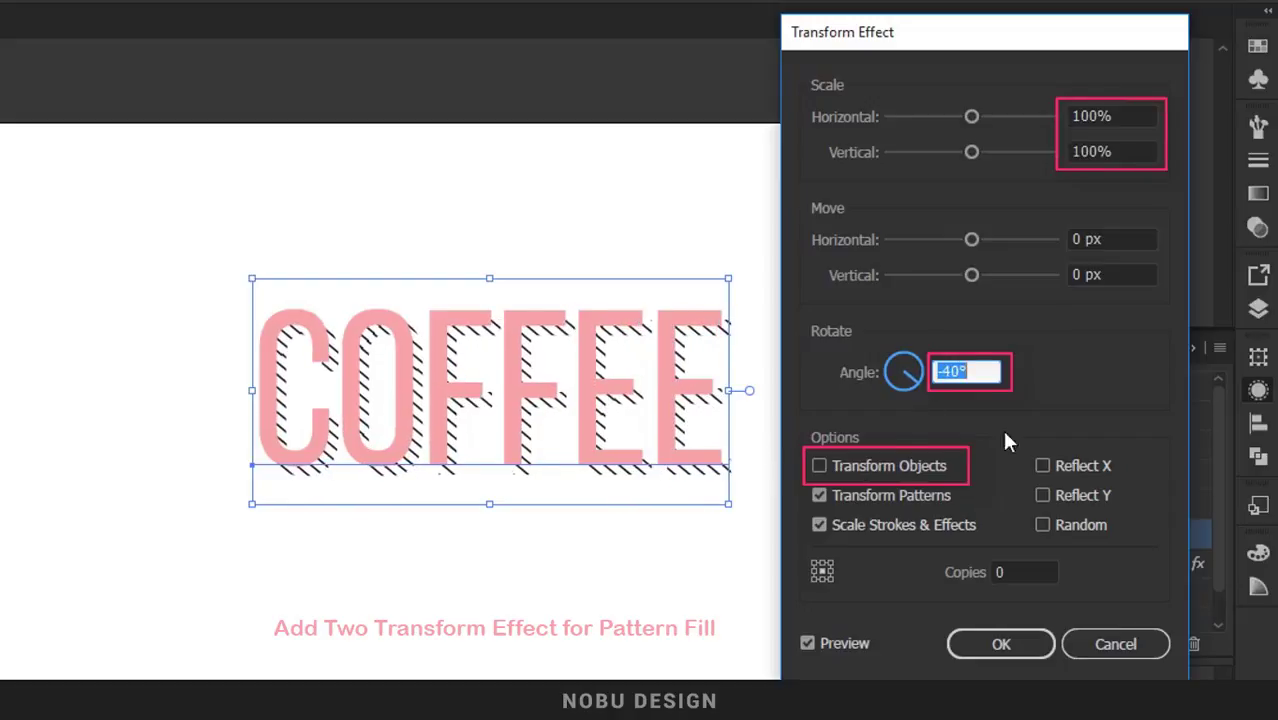
left_click(1140, 116)
key("shift+Down")
key("shift+Down")
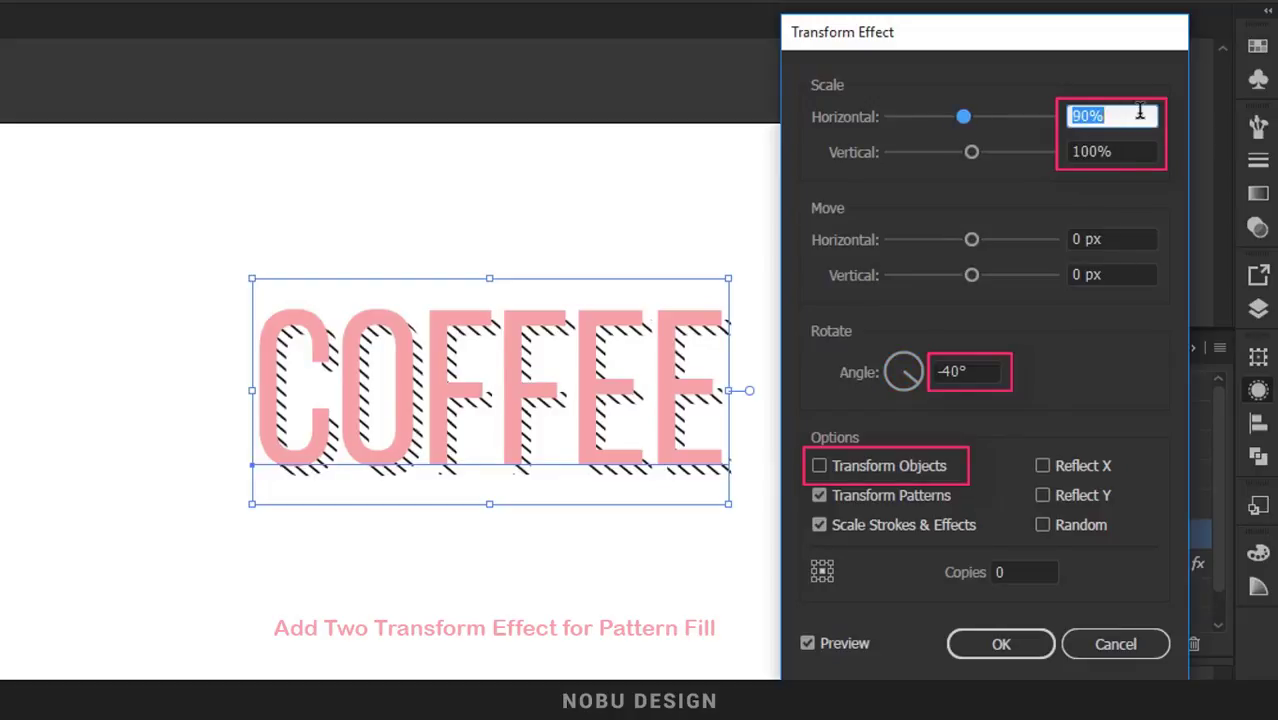
left_click(1140, 151)
key("shift+Down")
key("shift+Down")
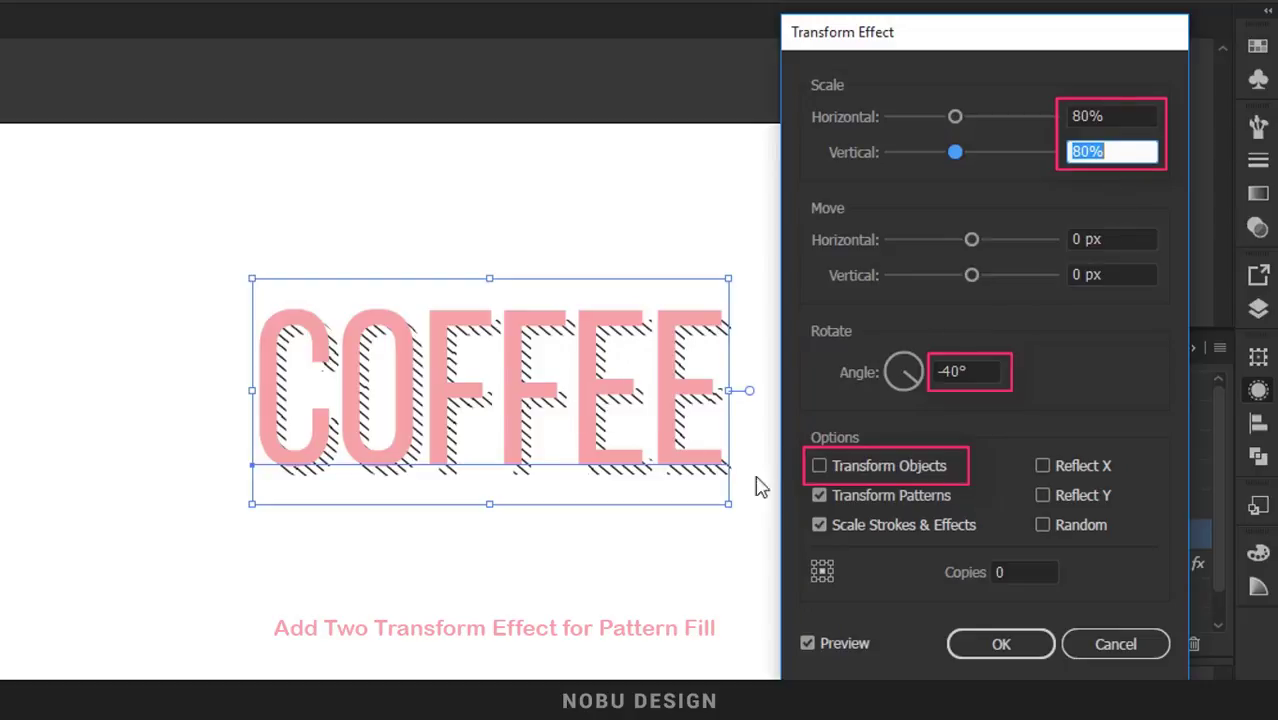
left_click(1001, 643)
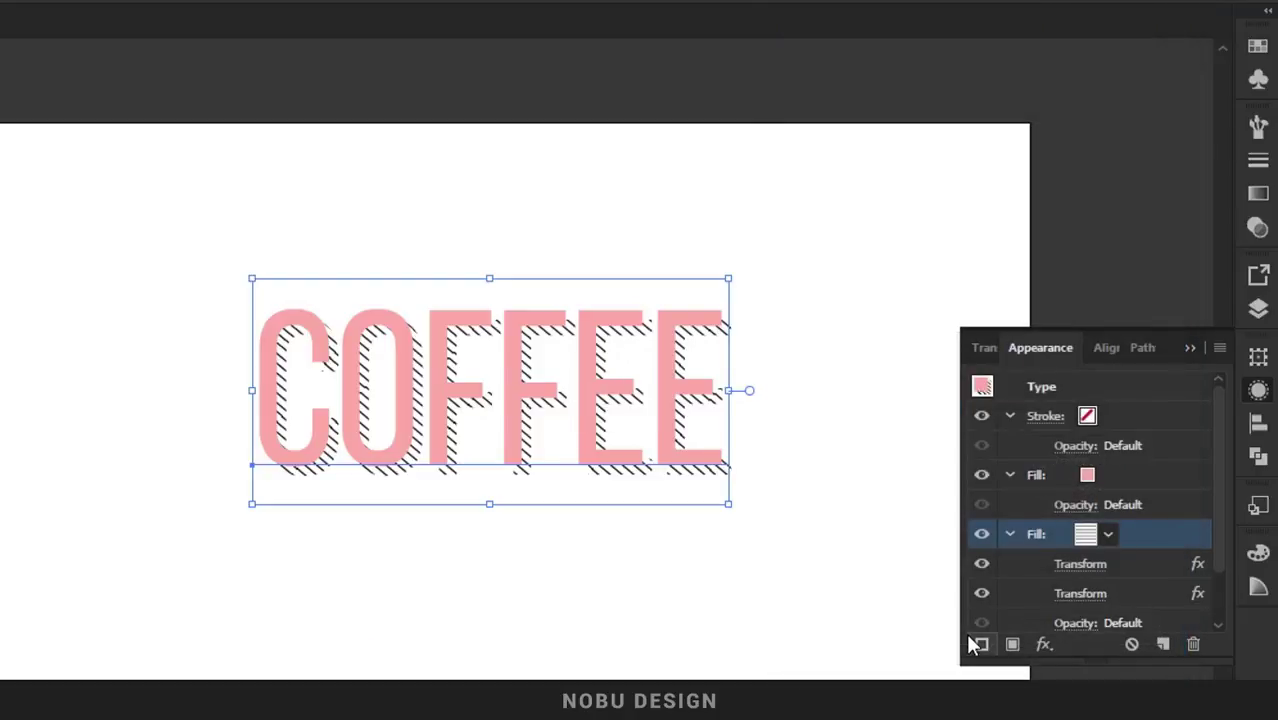
Step: Set COFFEE's stroke to White at 4 pt, then close Appearance and deselect
left_click(1007, 533)
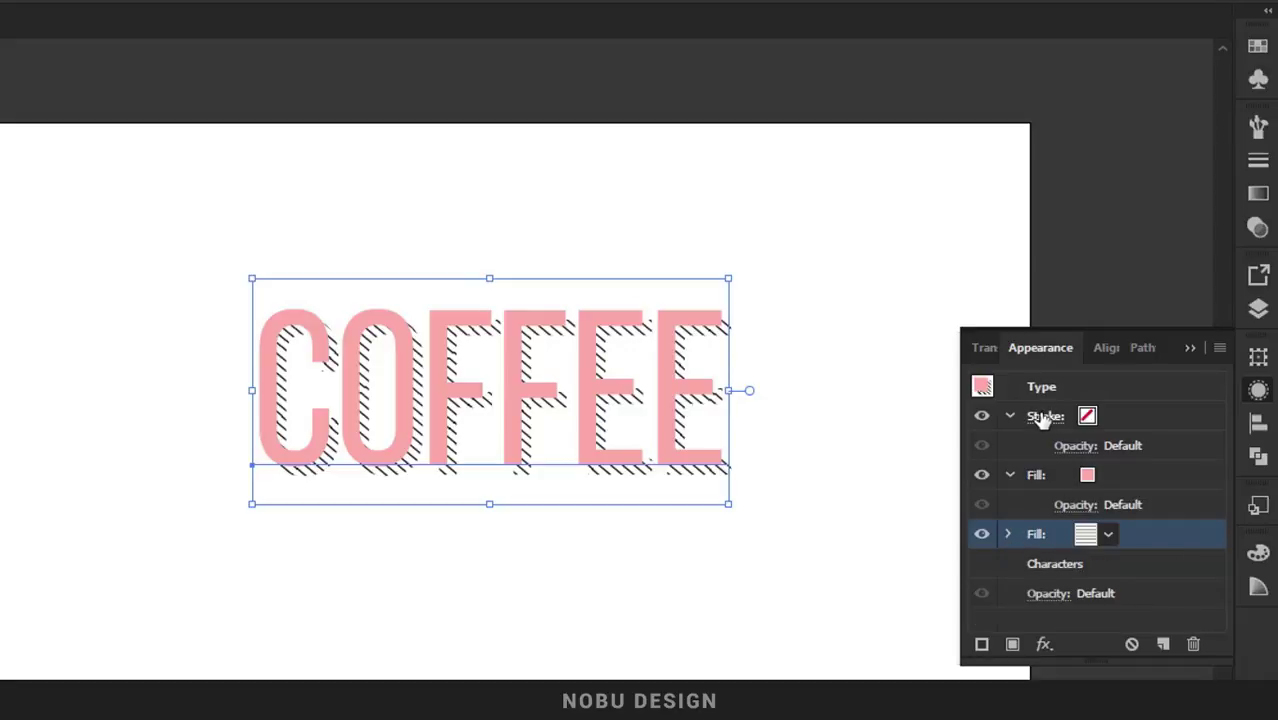
left_click(1088, 420)
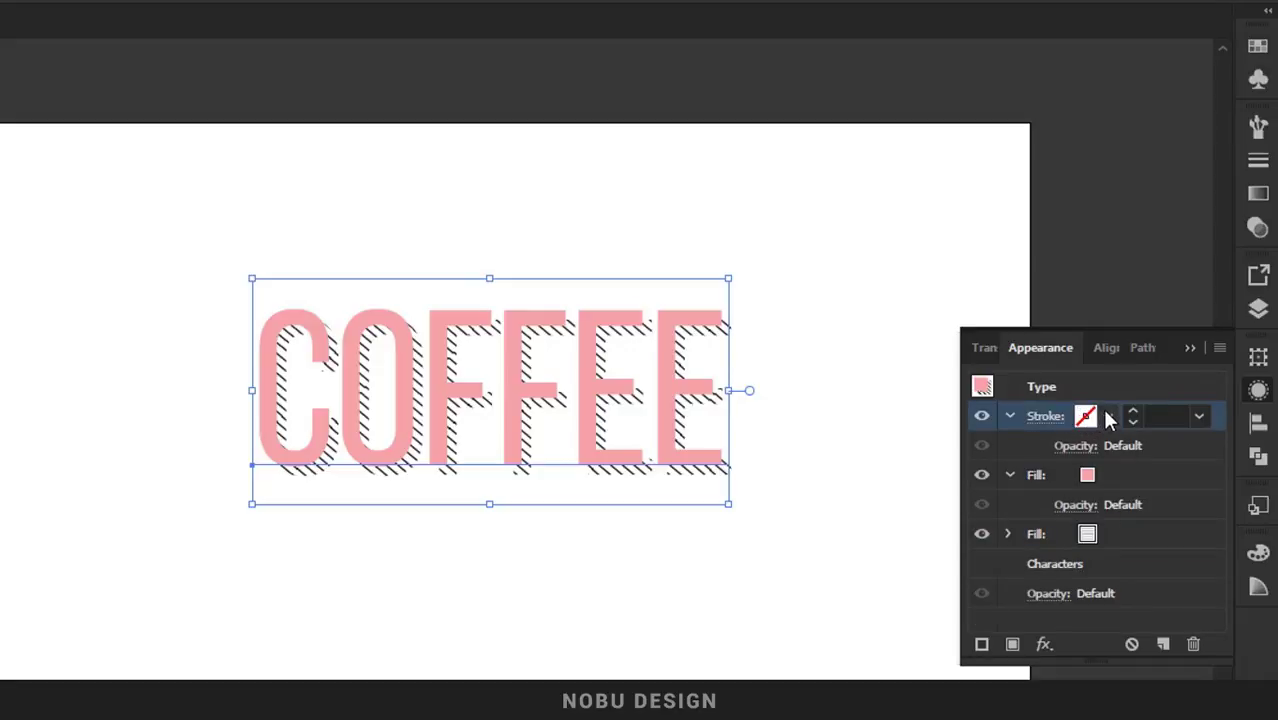
left_click(1108, 417)
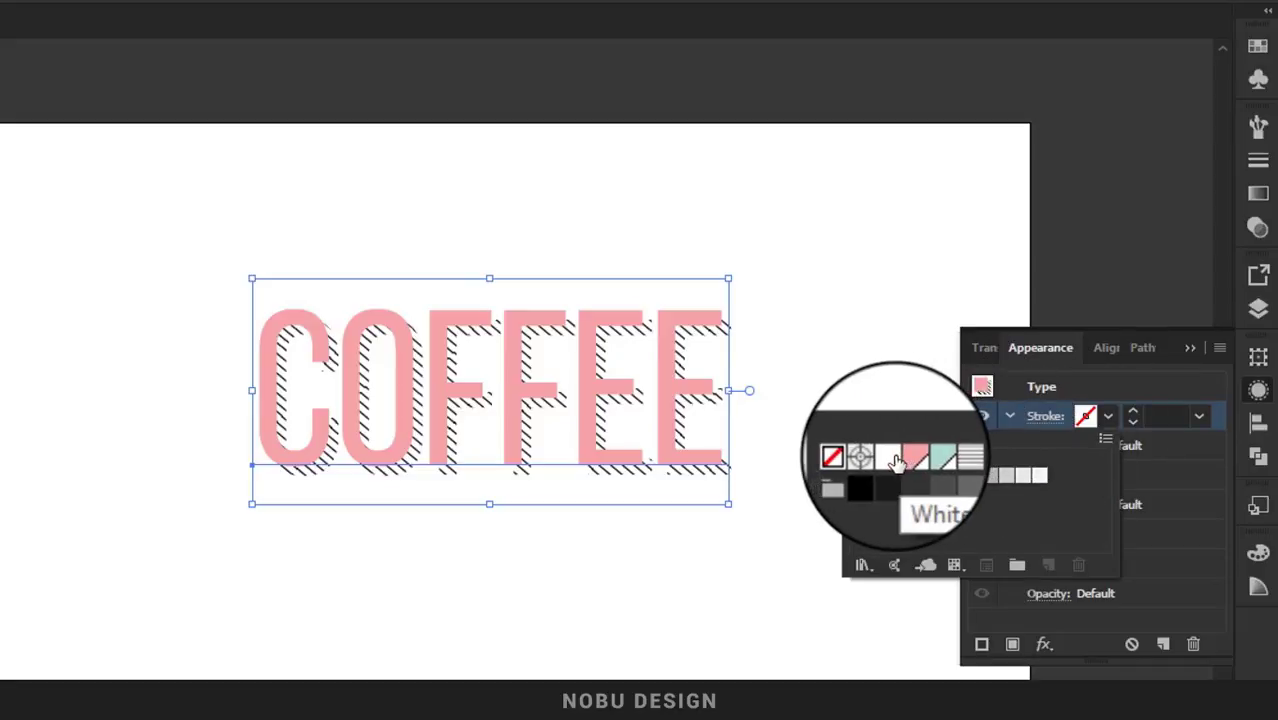
left_click(889, 458)
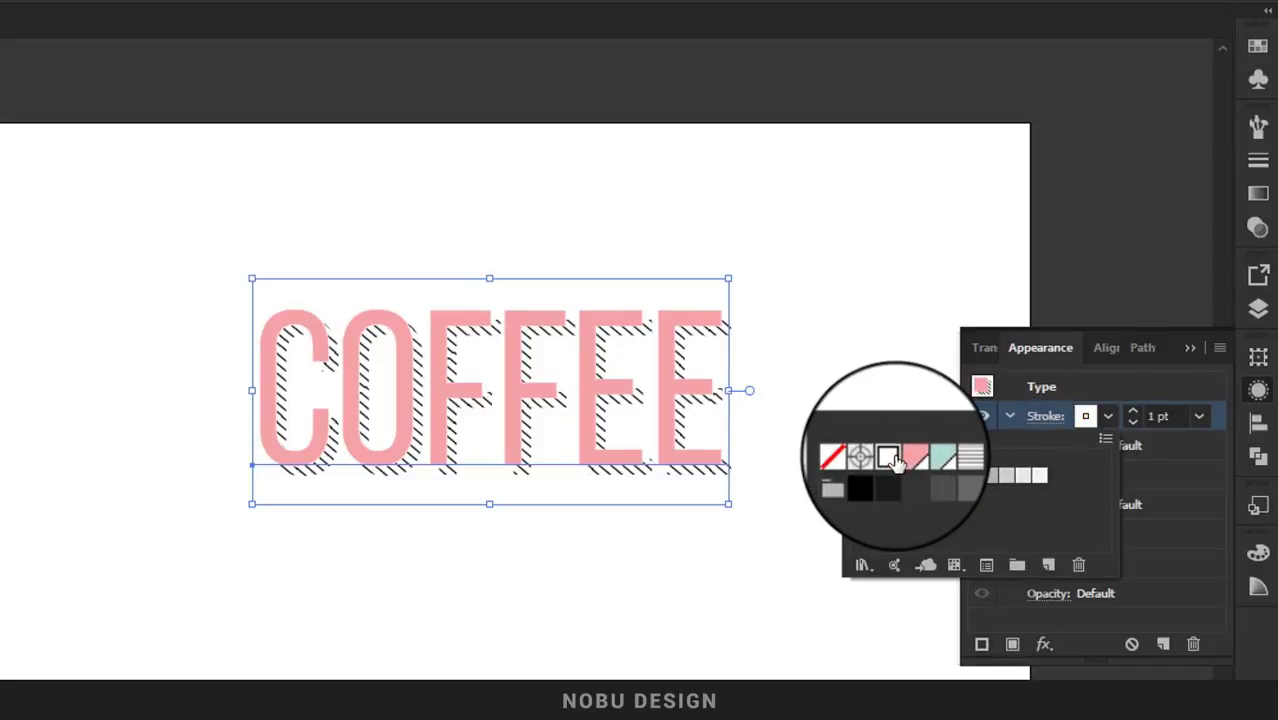
left_click(1084, 420)
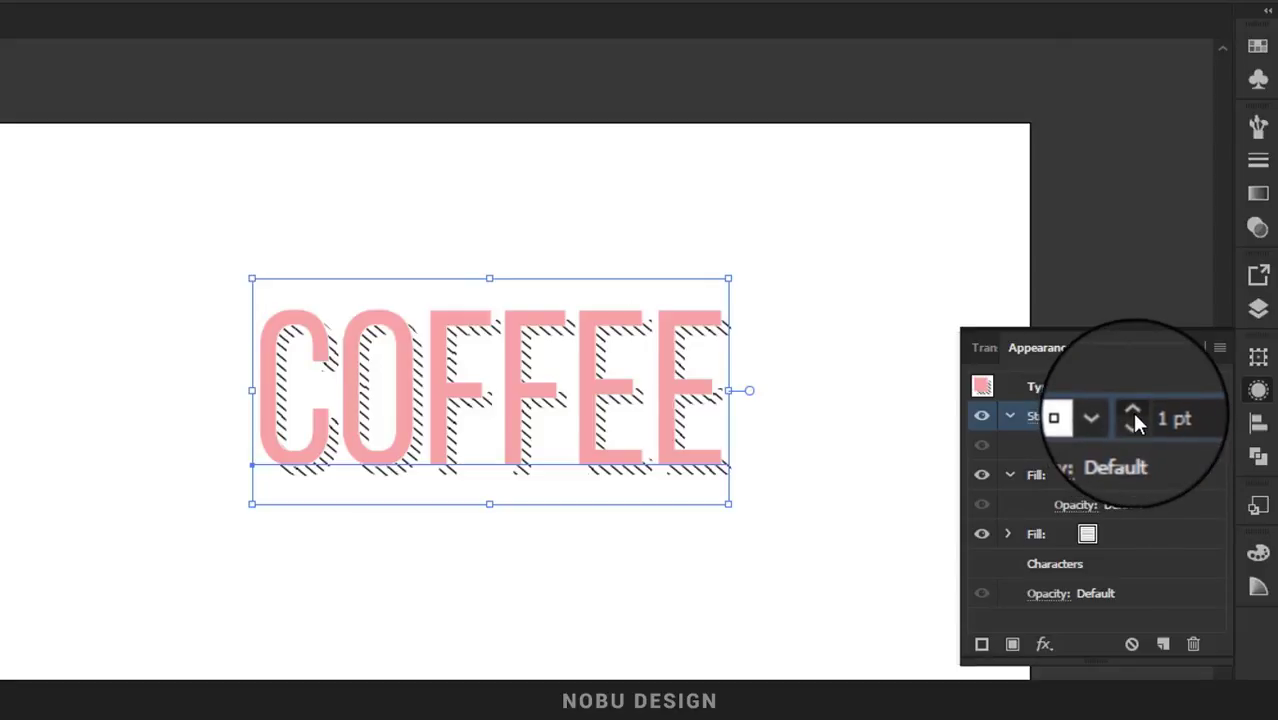
left_click(1133, 414)
left_click(1133, 414)
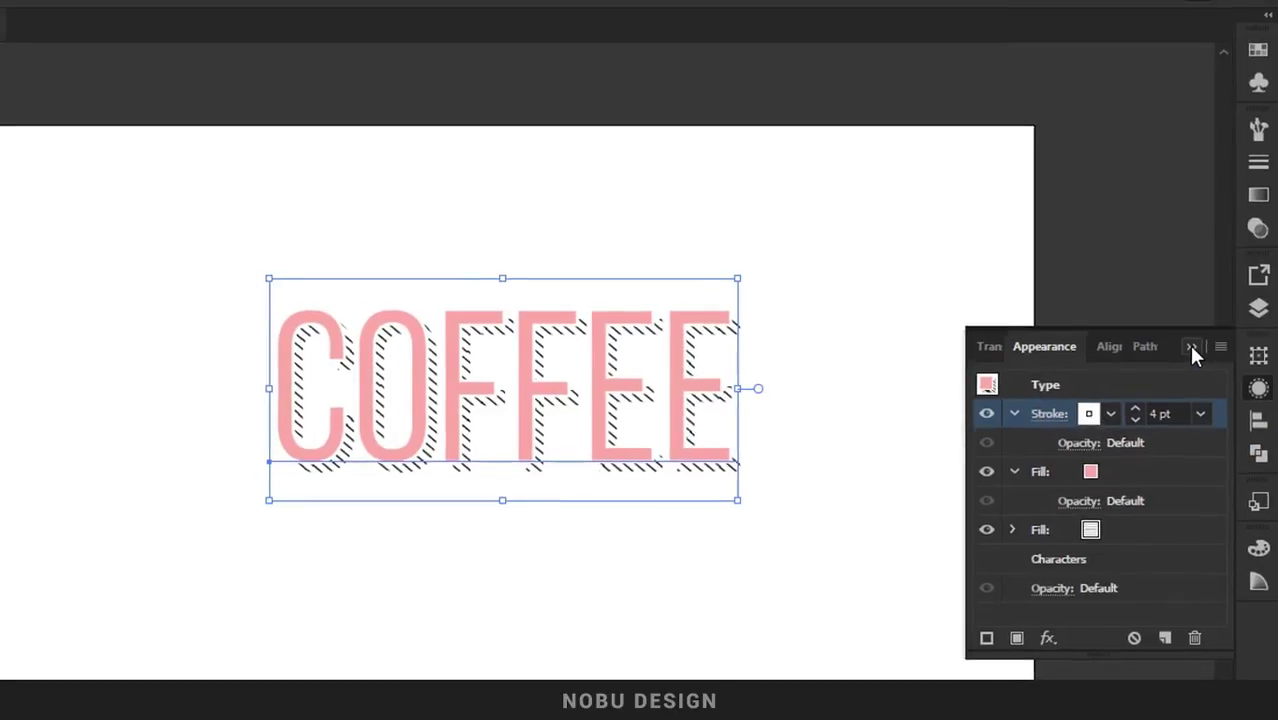
left_click(1189, 344)
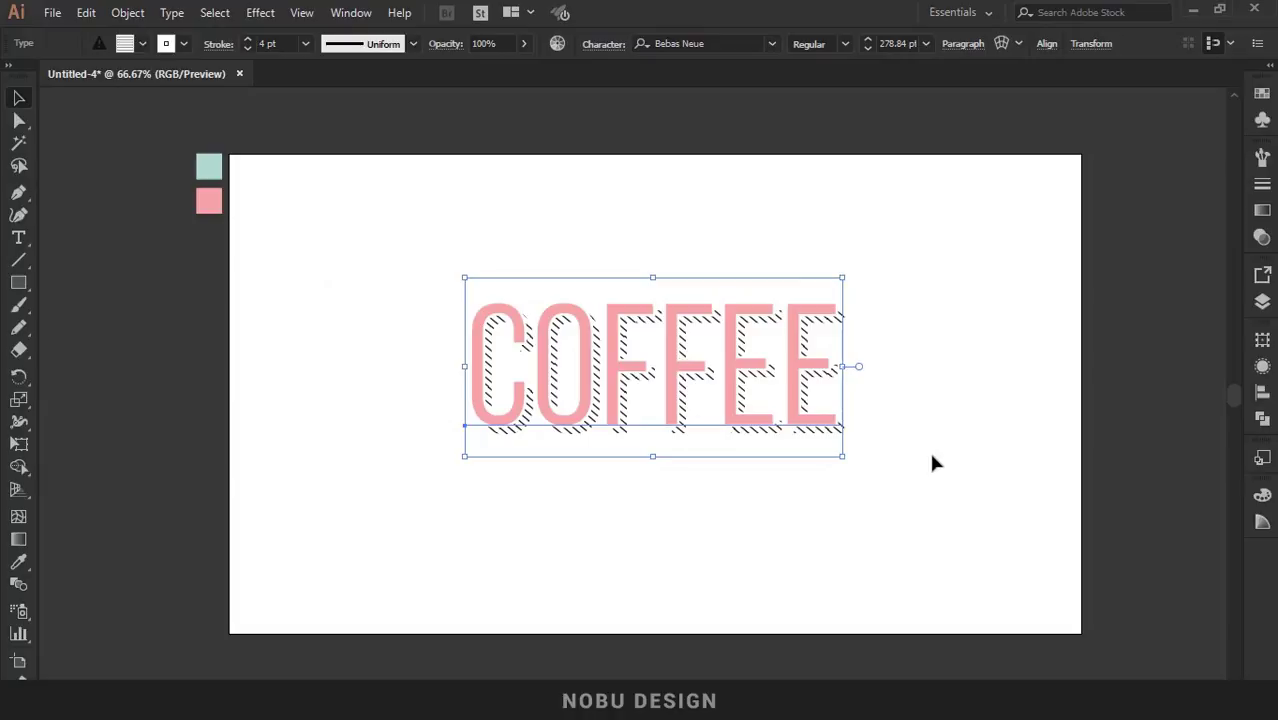
left_click(931, 460)
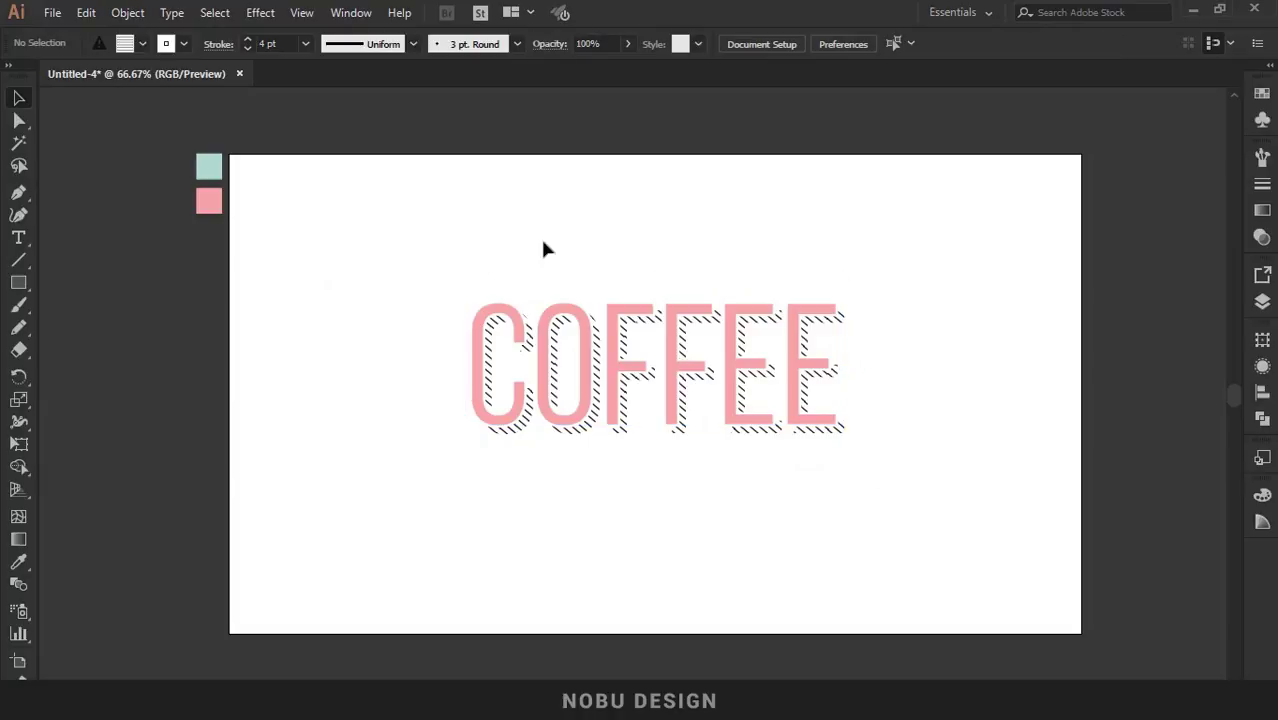
Step: Select COFFEE's pattern fill and enter pattern editing for the 6 lpi 20% lines
mouse_move(943, 337)
left_mouse_down()
mouse_move(857, 408)
mouse_move(753, 457)
left_mouse_up()
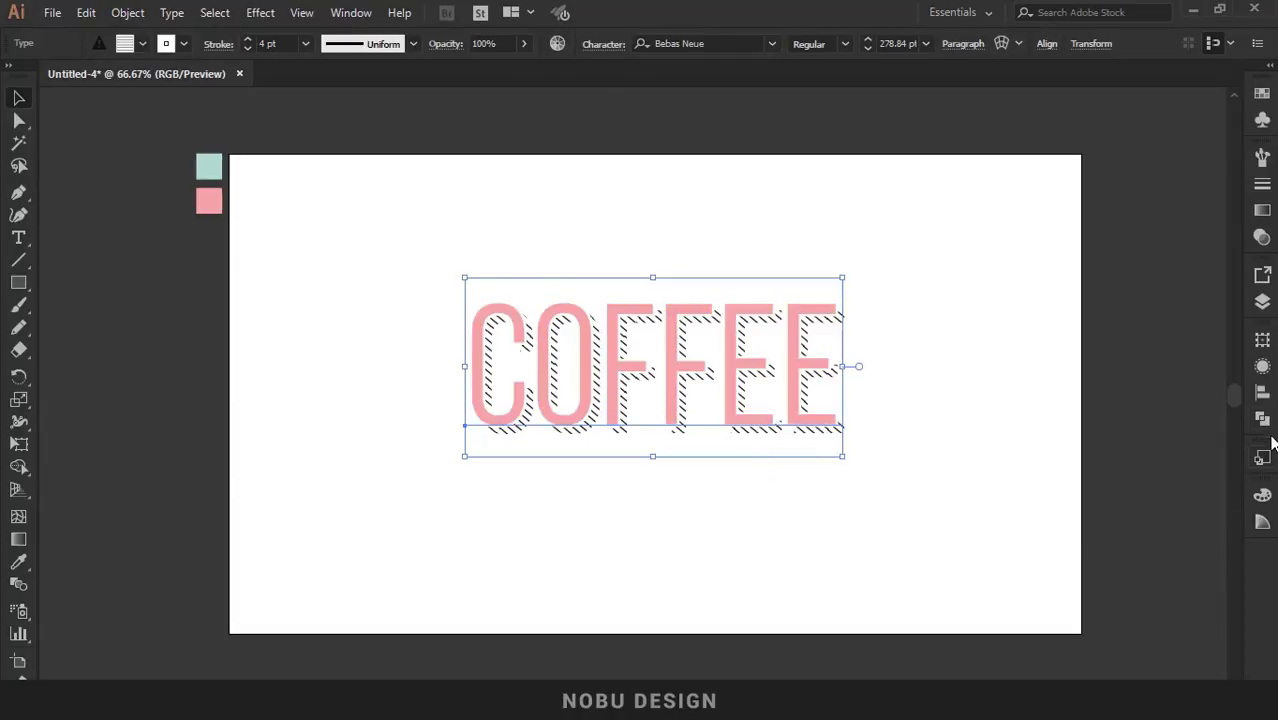
left_click(1262, 366)
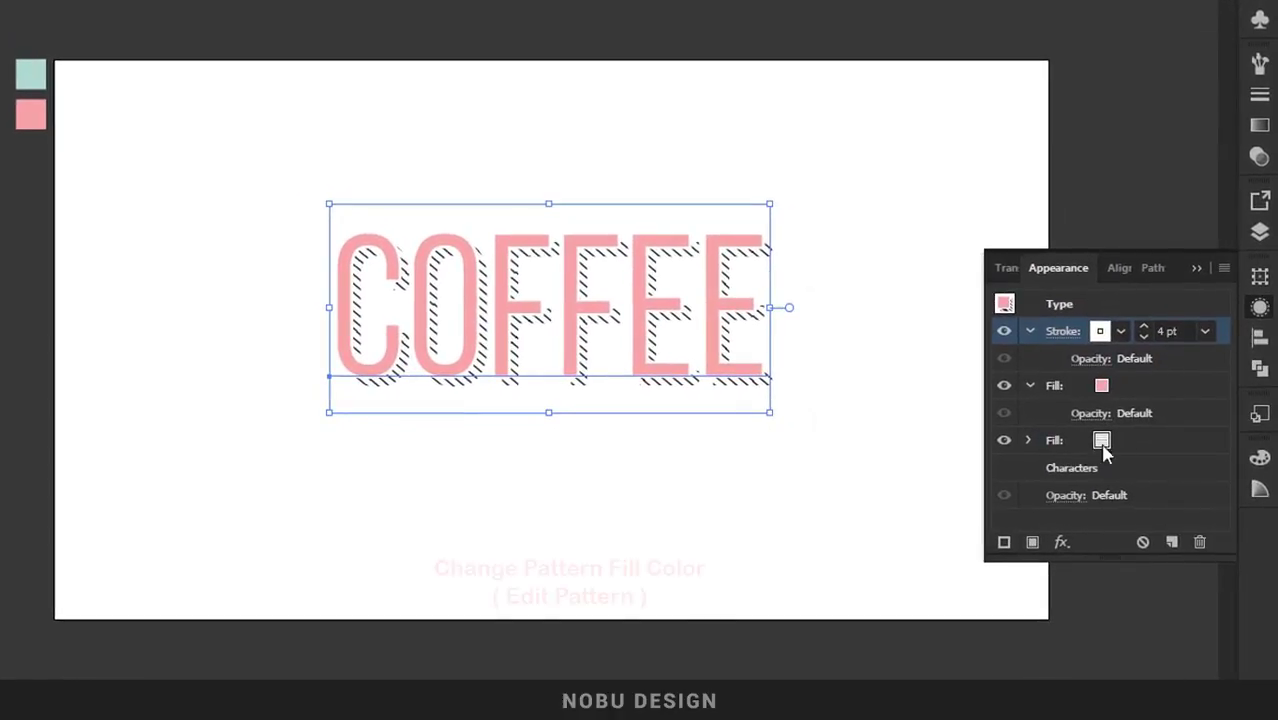
left_click(1029, 441)
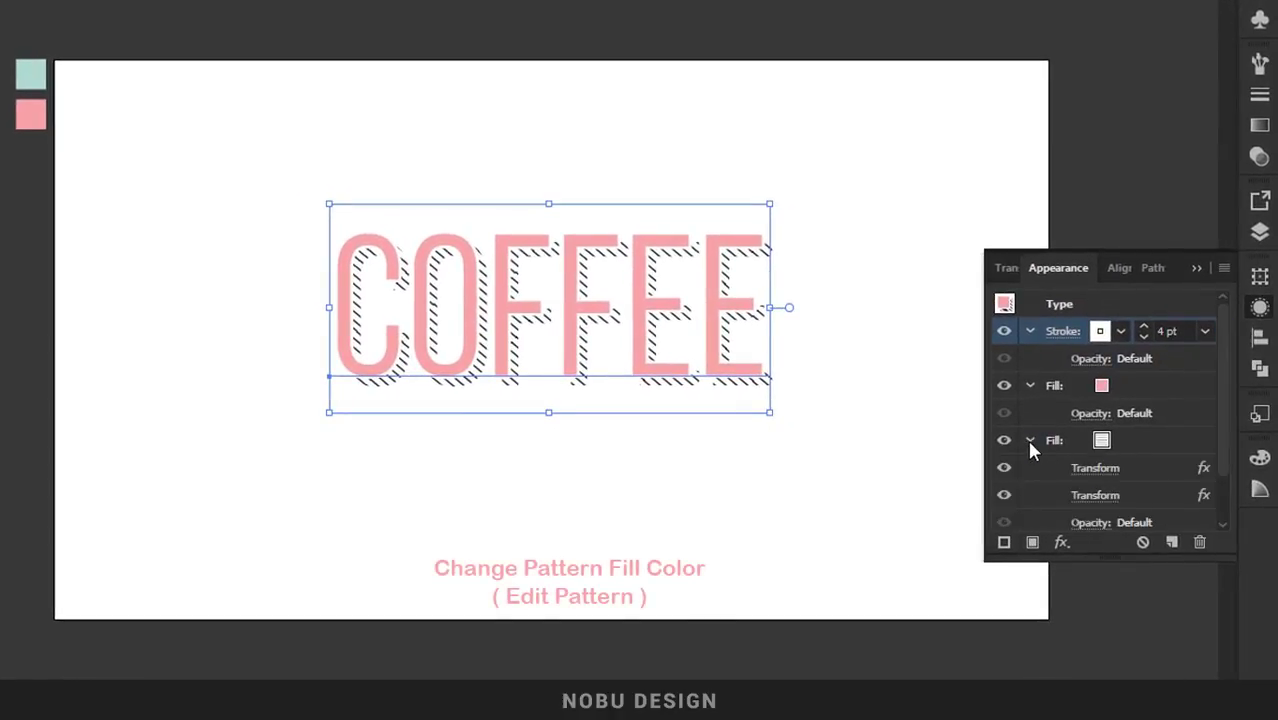
left_click(1103, 445)
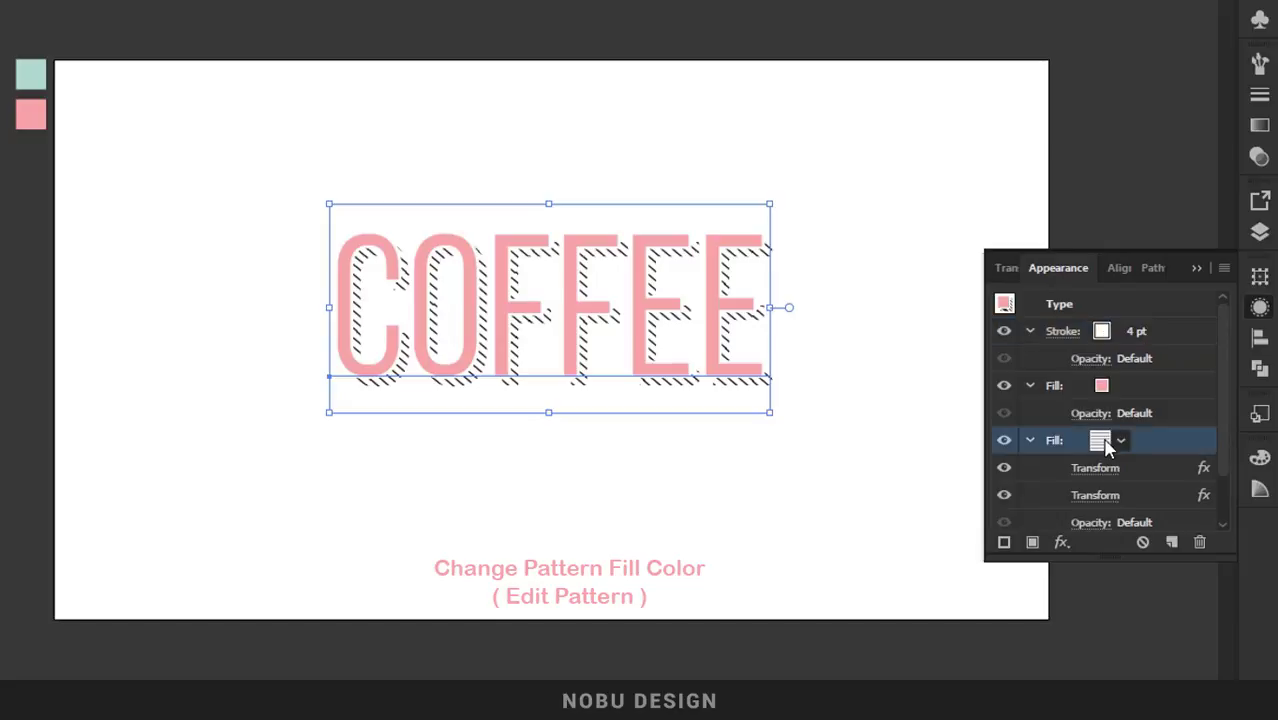
left_click(1121, 441)
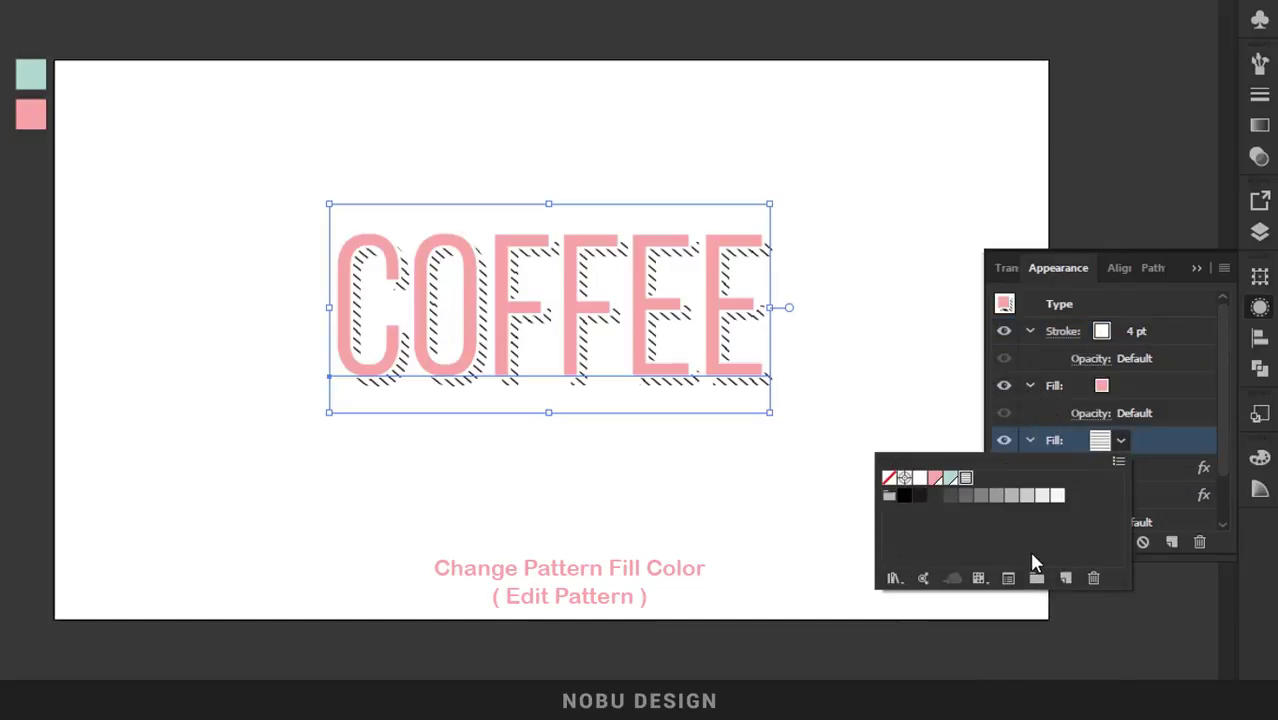
left_click(1008, 579)
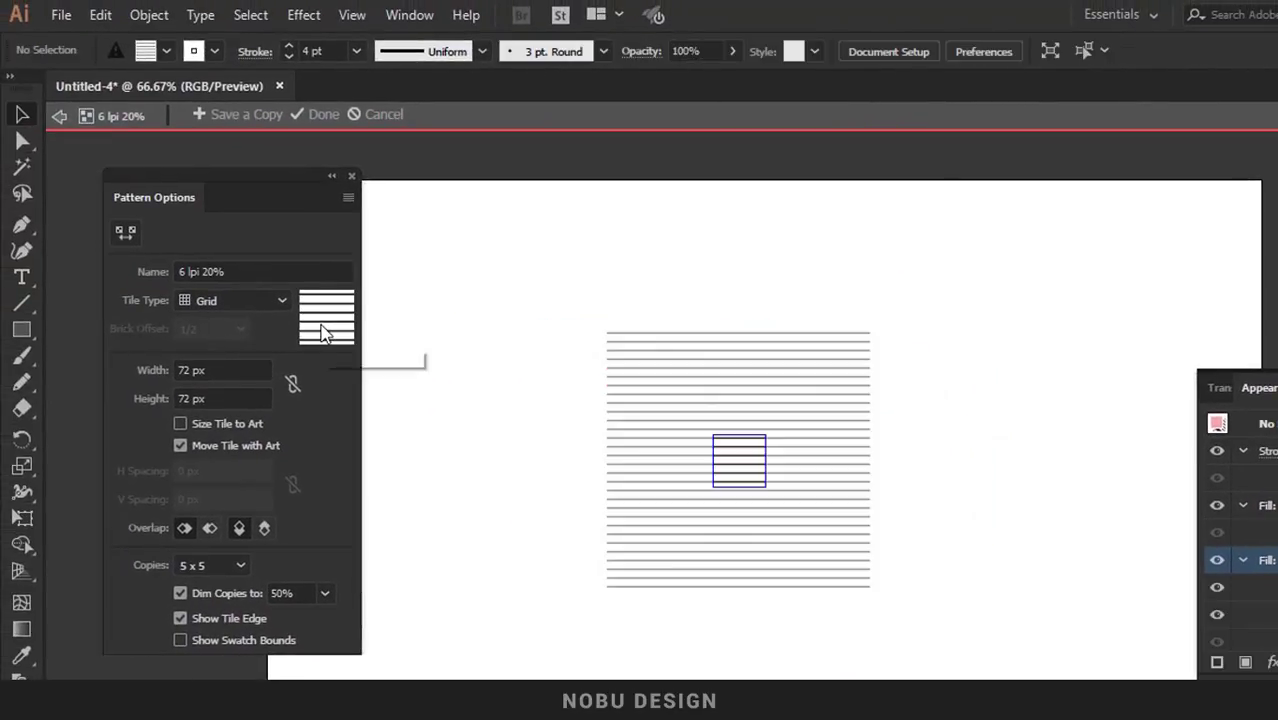
Step: Change the pattern tile's line stroke to pink and exit pattern editing
left_click_drag(810, 512, 818, 519)
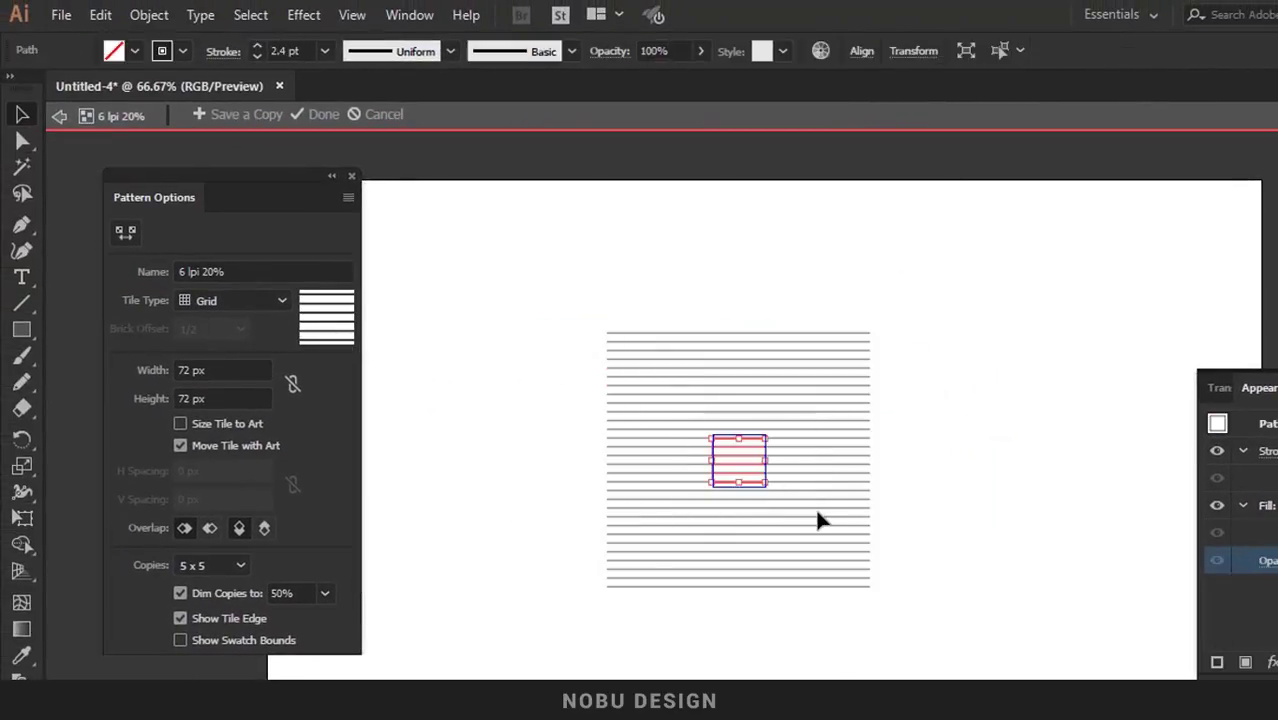
left_click(183, 51)
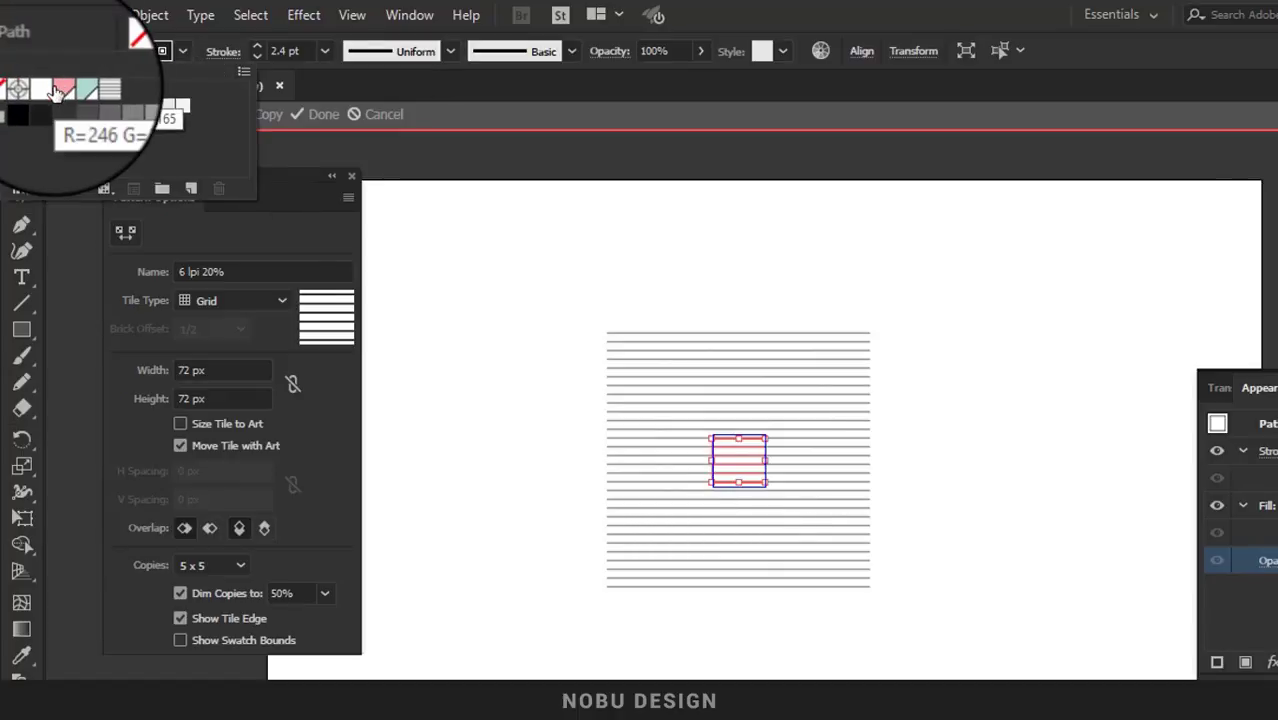
left_click(60, 90)
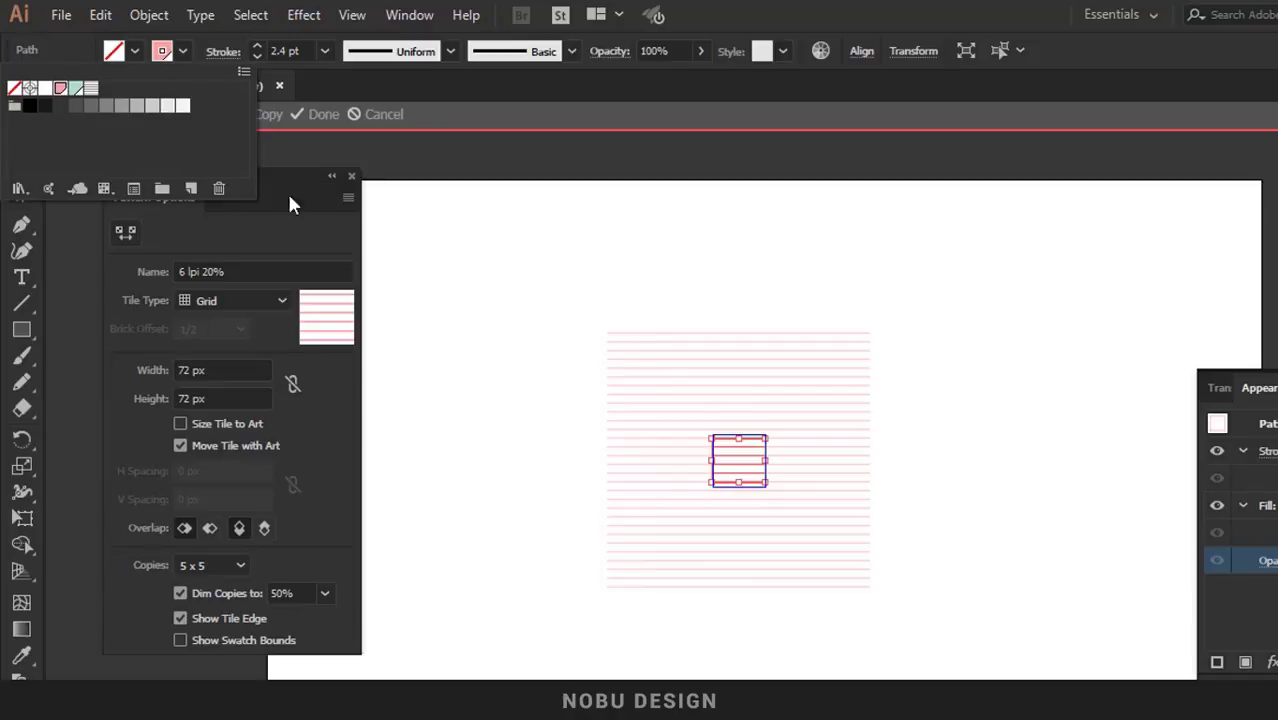
left_click(313, 116)
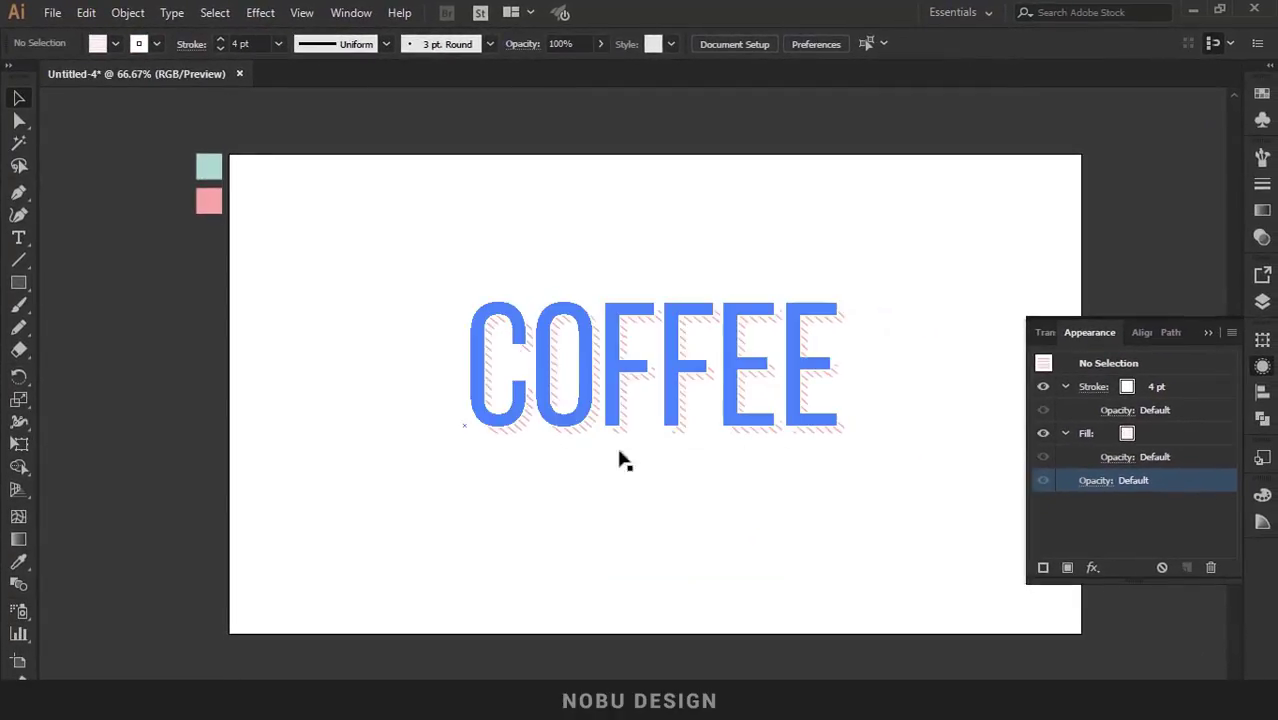
Step: Alt-drag a copy of the styled COFFEE text 270 px below the original
left_click(762, 459)
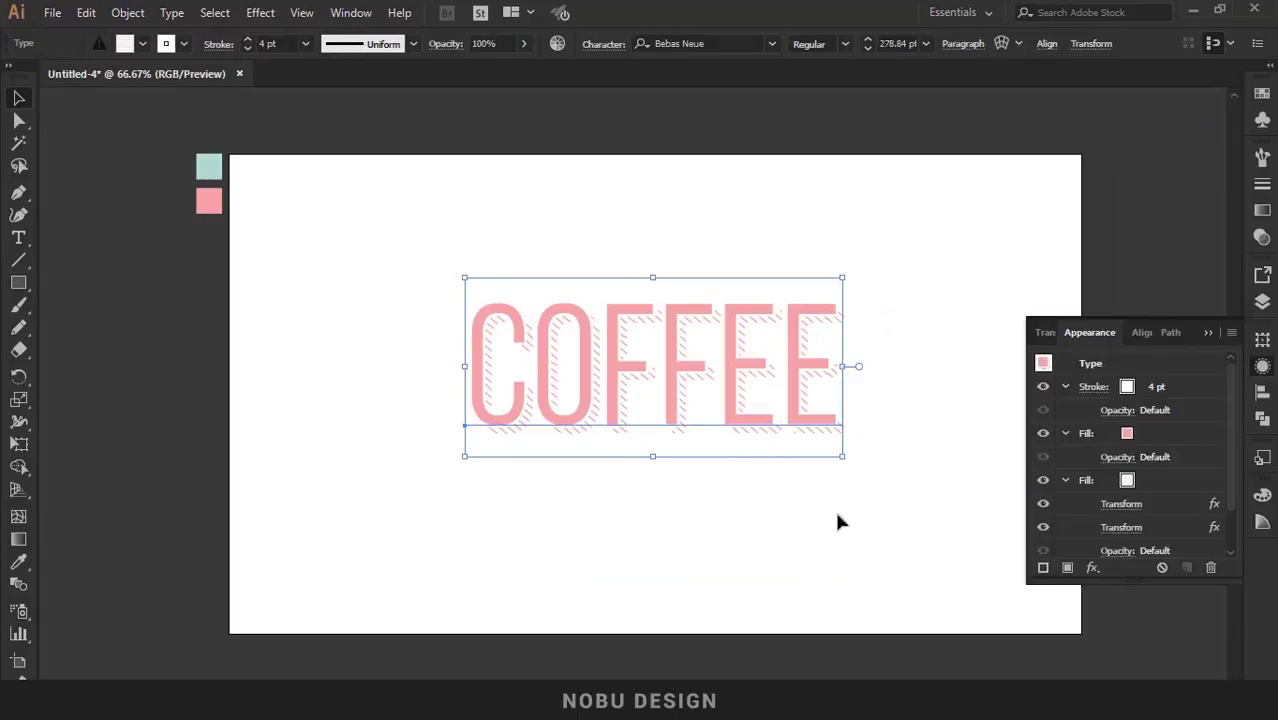
left_click(1206, 333)
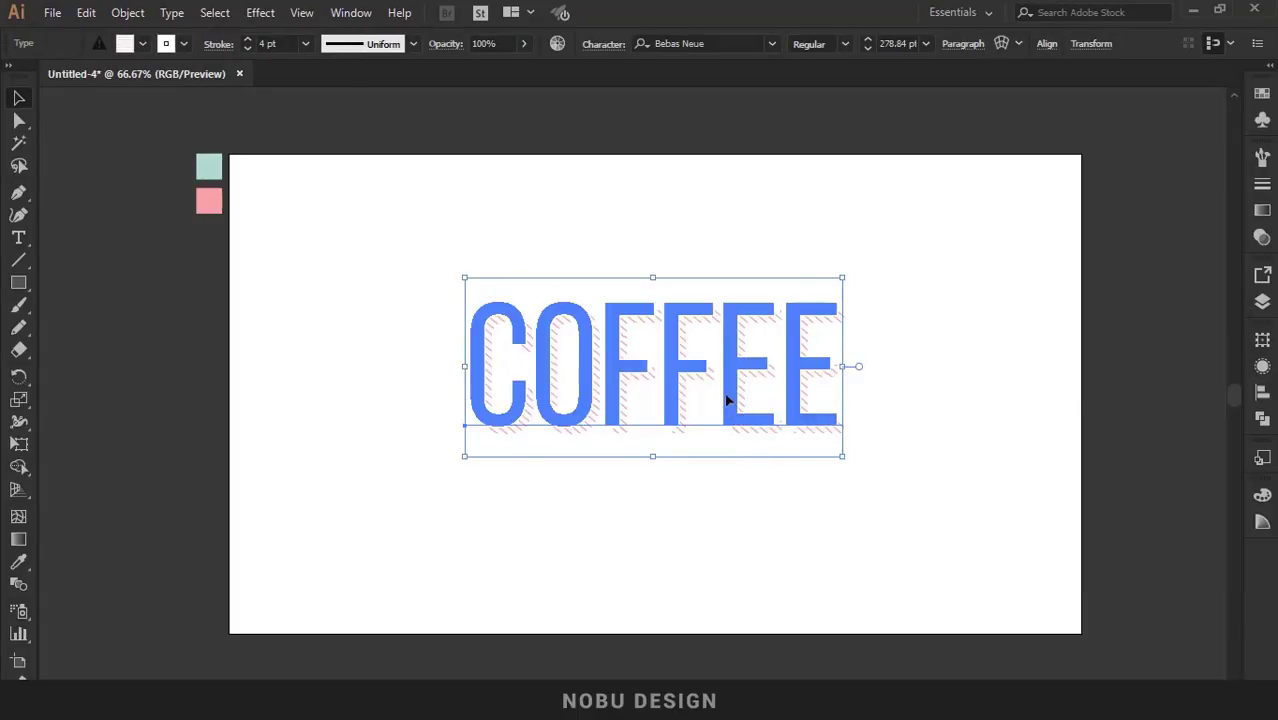
mouse_move(727, 400)
left_mouse_down()
mouse_move(727, 347)
mouse_move(729, 483)
mouse_move(729, 462)
left_mouse_up()
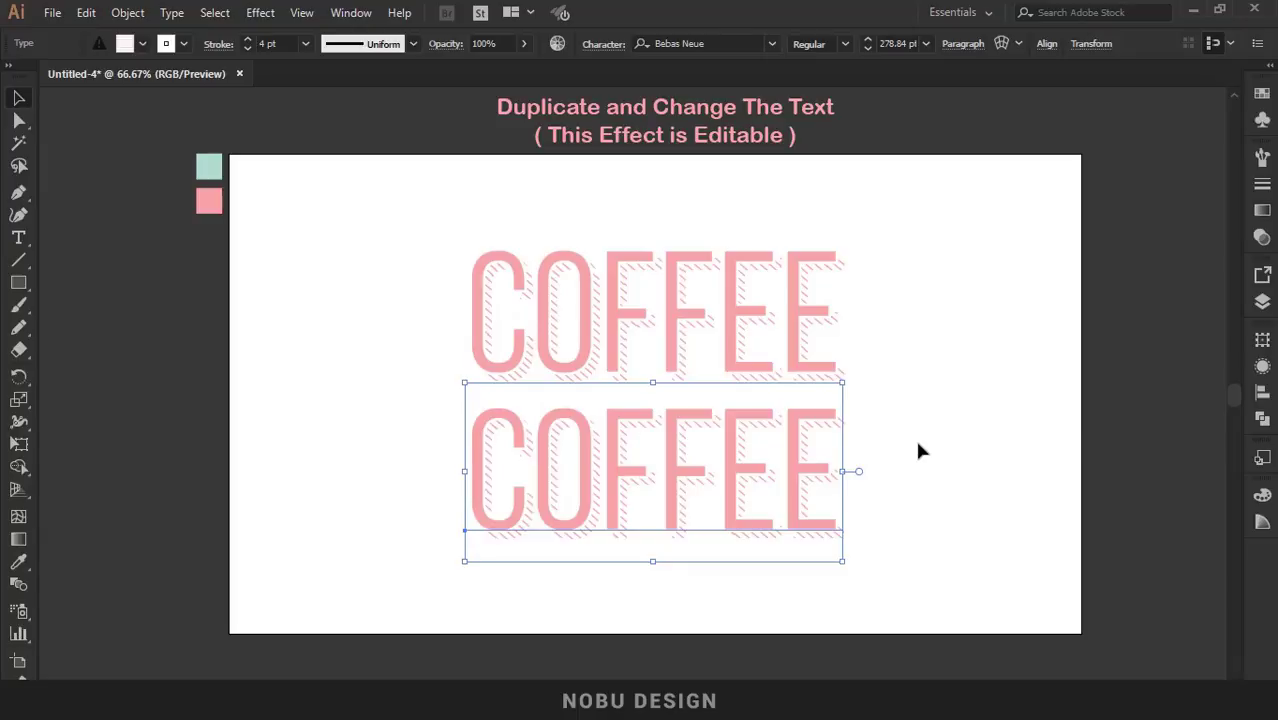
Step: Retype the upper copy's letters as CLASSIC and deselect
left_click(744, 326)
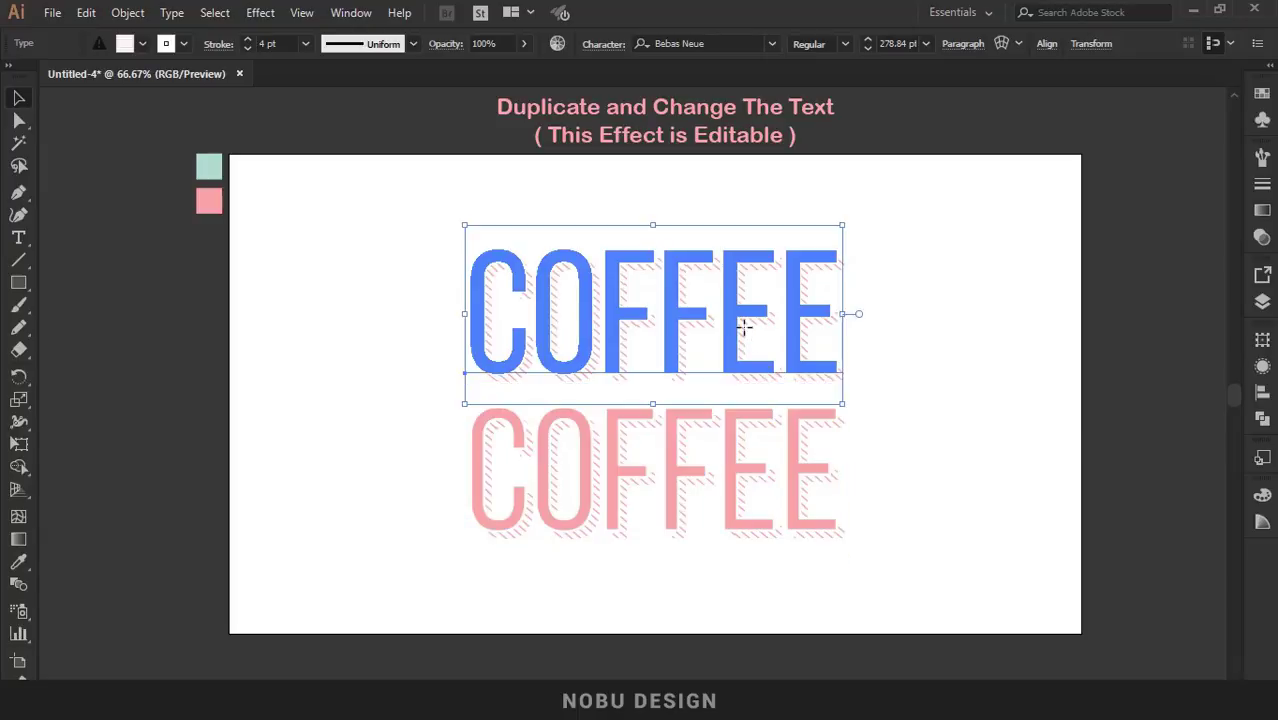
double_click(744, 326)
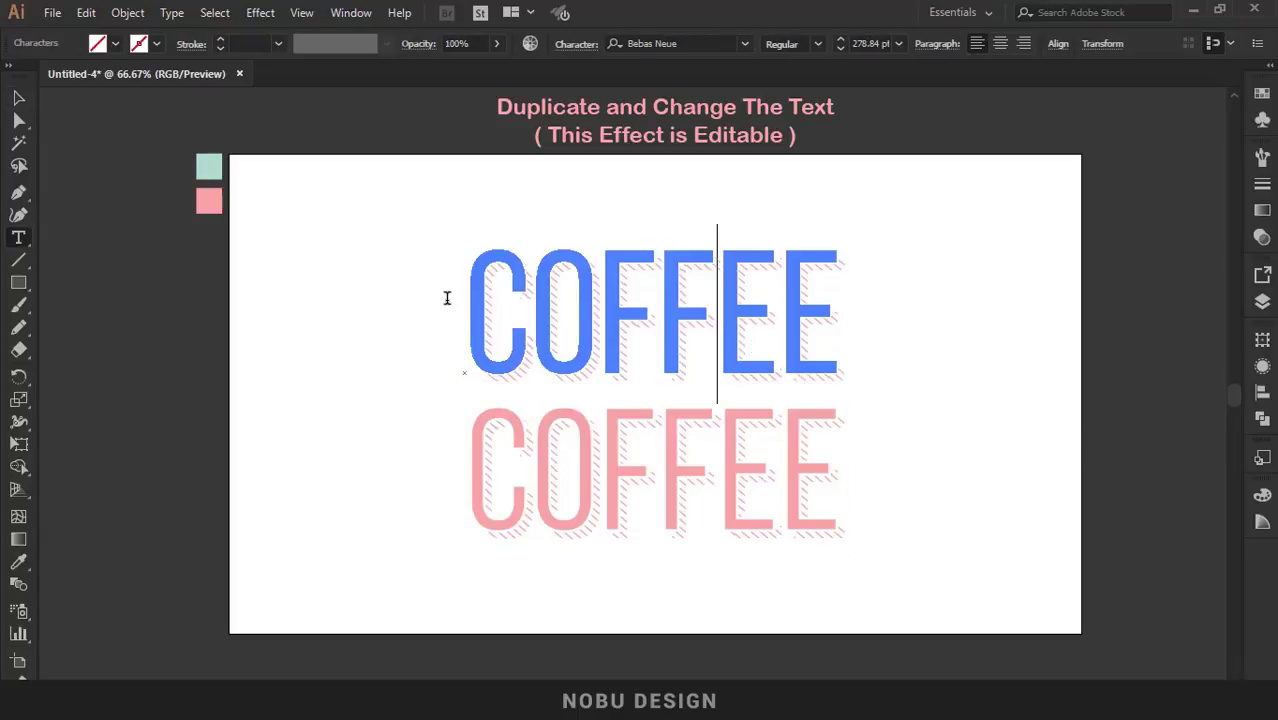
left_click_drag(484, 300, 856, 360)
type("CLA")
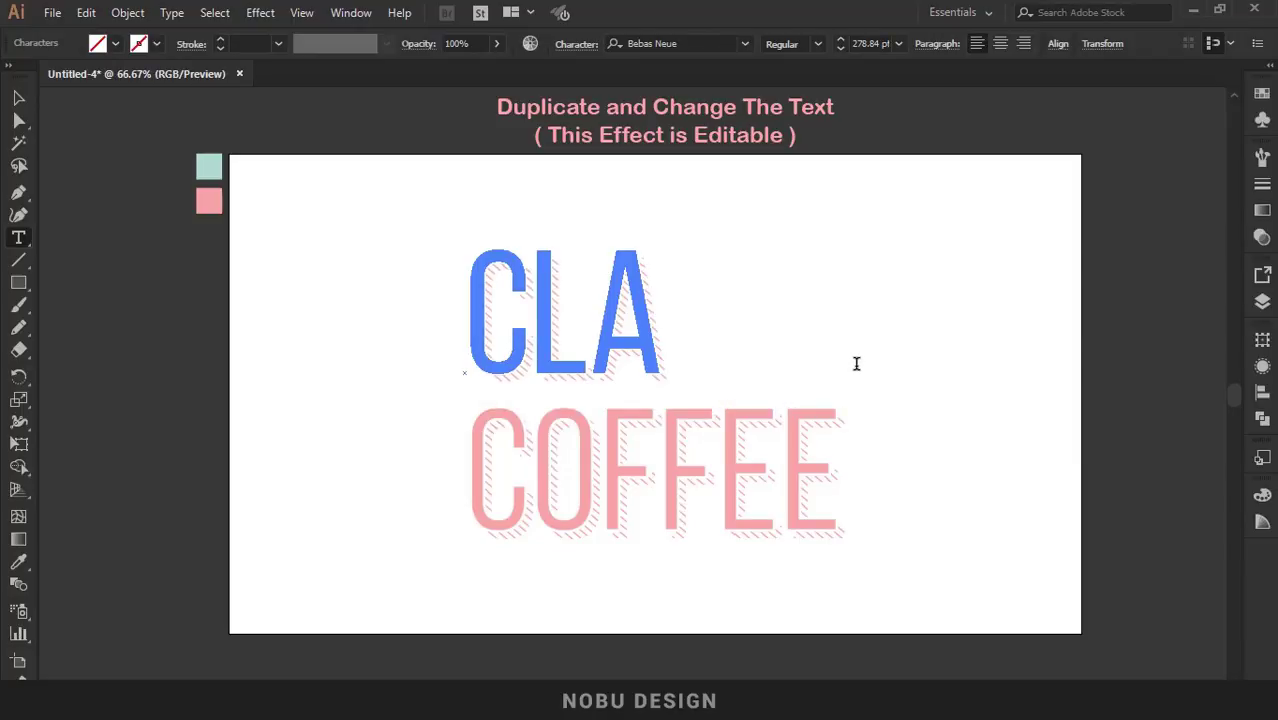
type("SSIC")
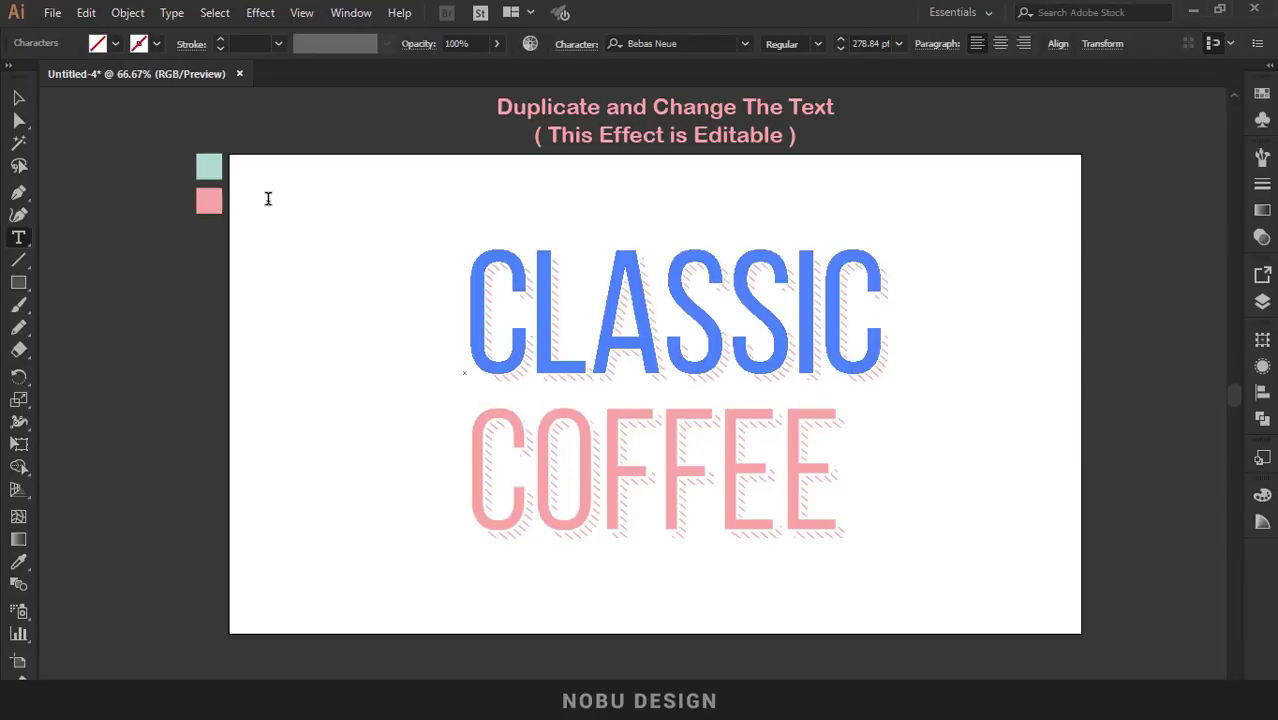
left_click(24, 99)
left_click(278, 305)
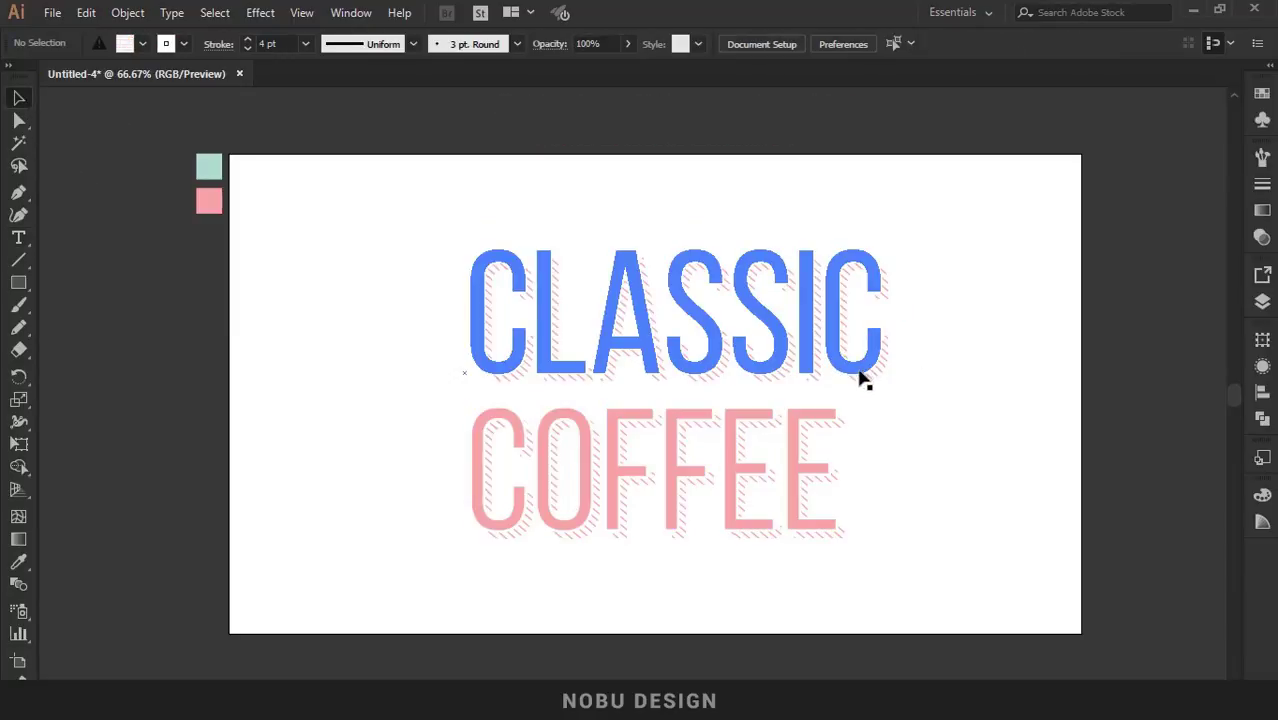
Step: Widen COFFEE's tracking with two Alt+Right steps so it matches CLASSIC's width
left_click(708, 477)
key("alt+Right")
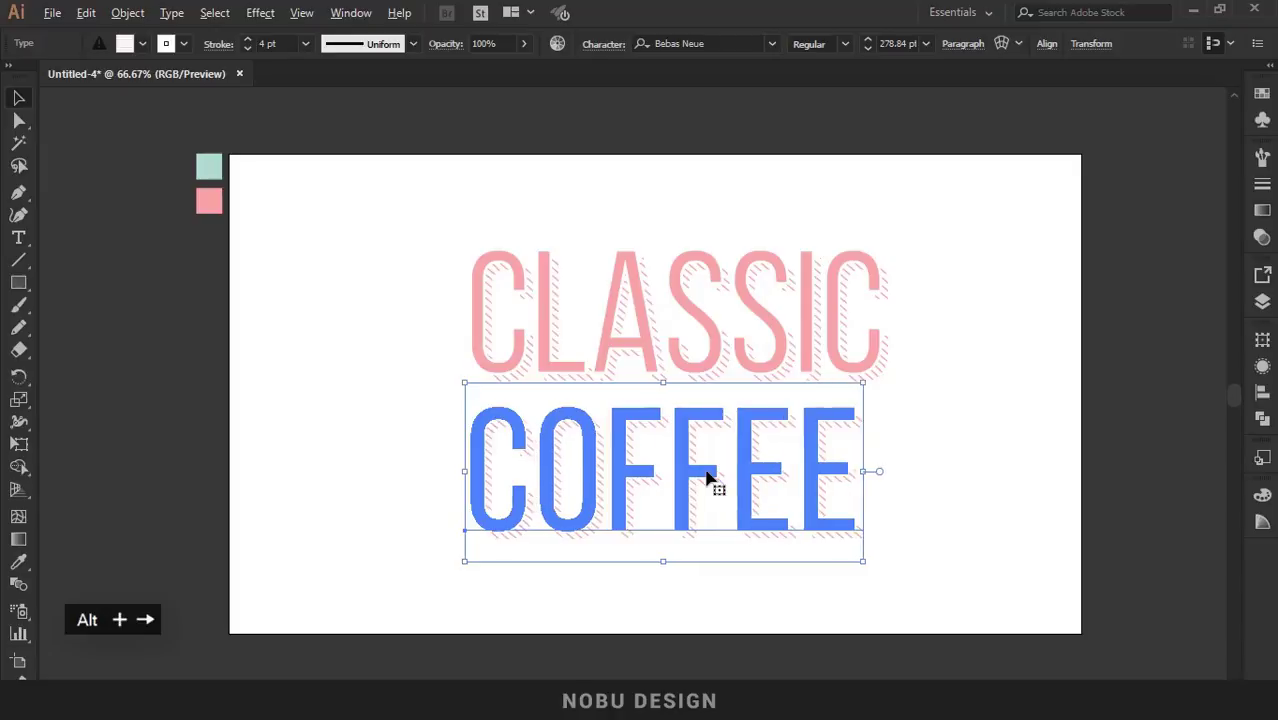
key("alt+Right")
key("alt+Right")
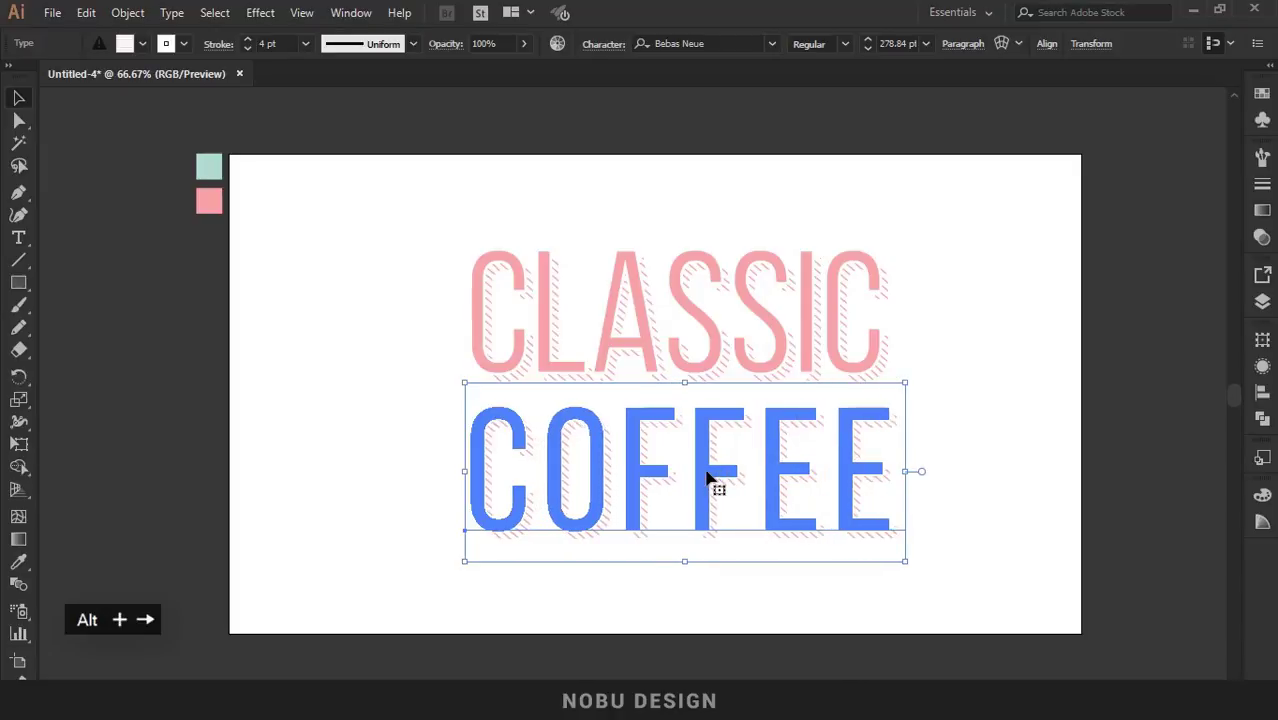
left_click(938, 432)
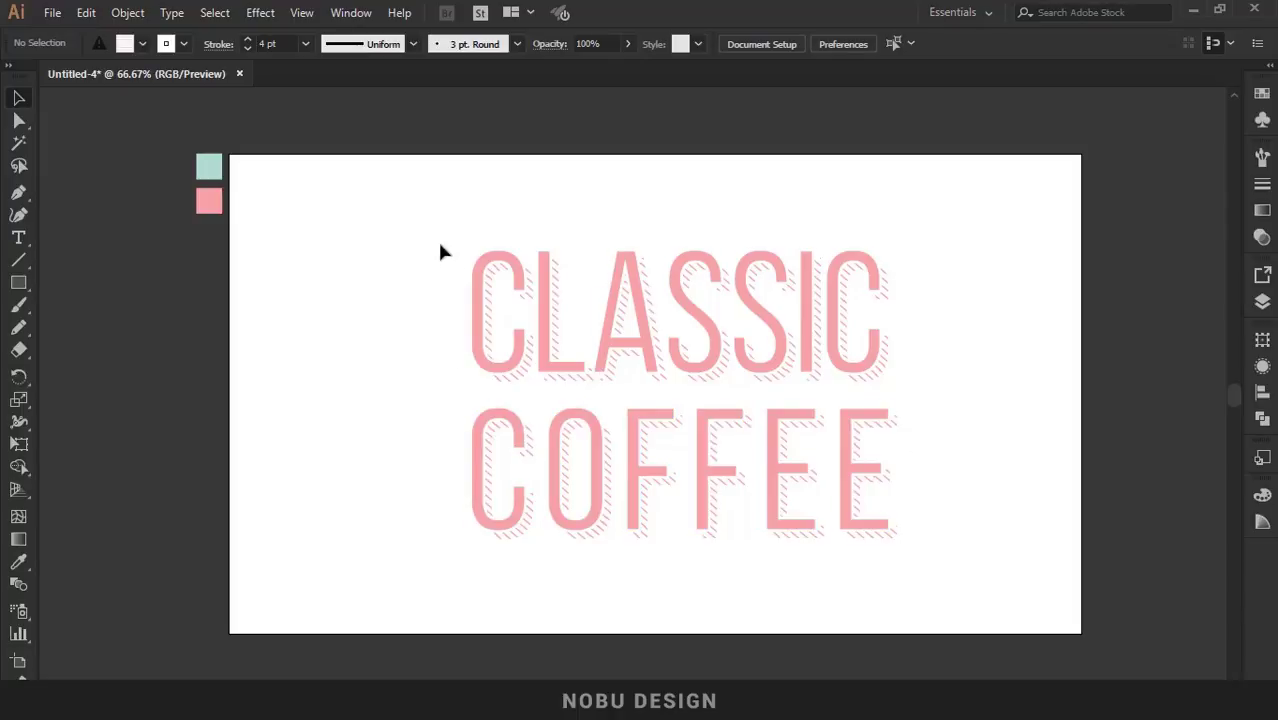
Step: Scale CLASSIC and COFFEE down together to about 265.88 pt wide
left_click_drag(440, 245, 978, 570)
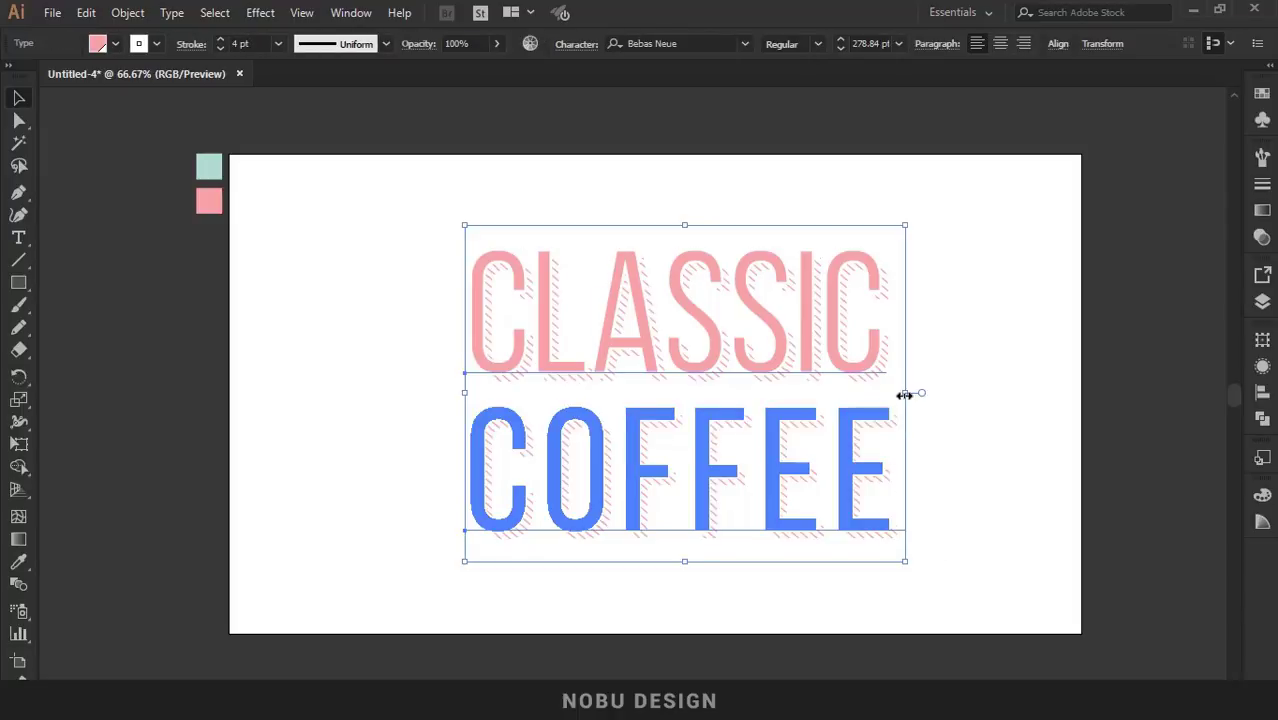
left_click_drag(904, 395, 893, 393)
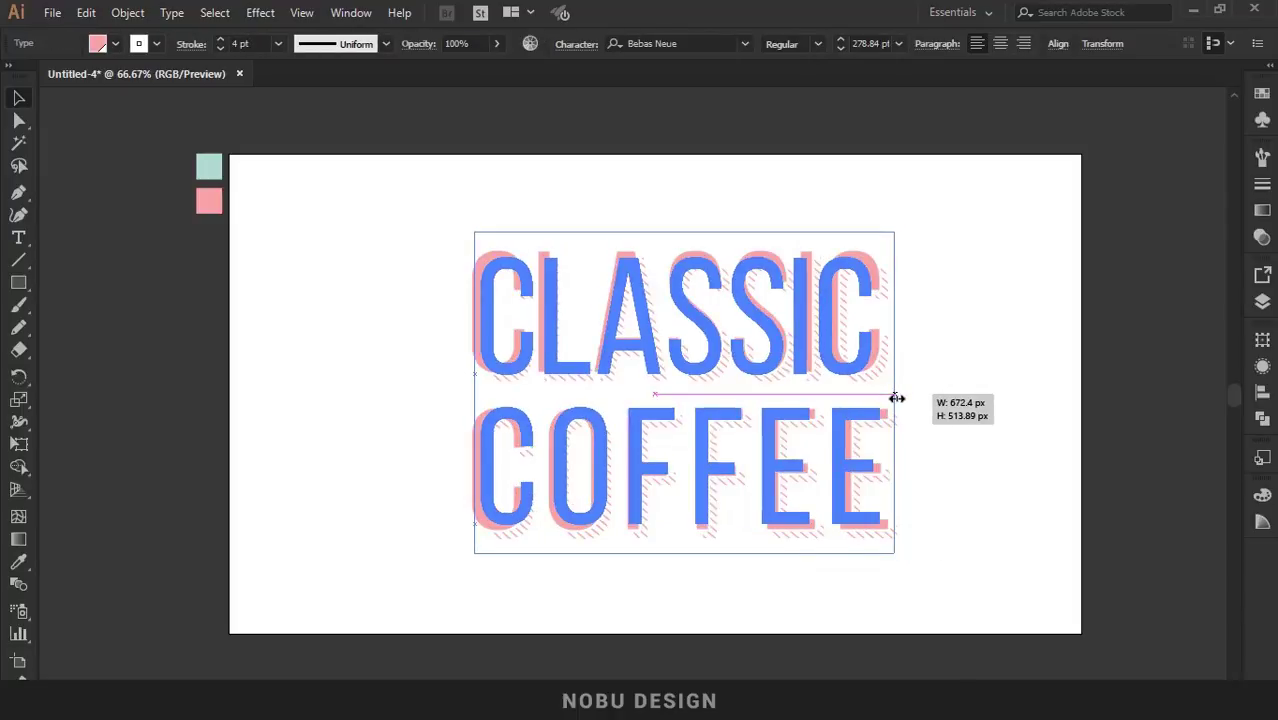
left_click(966, 474)
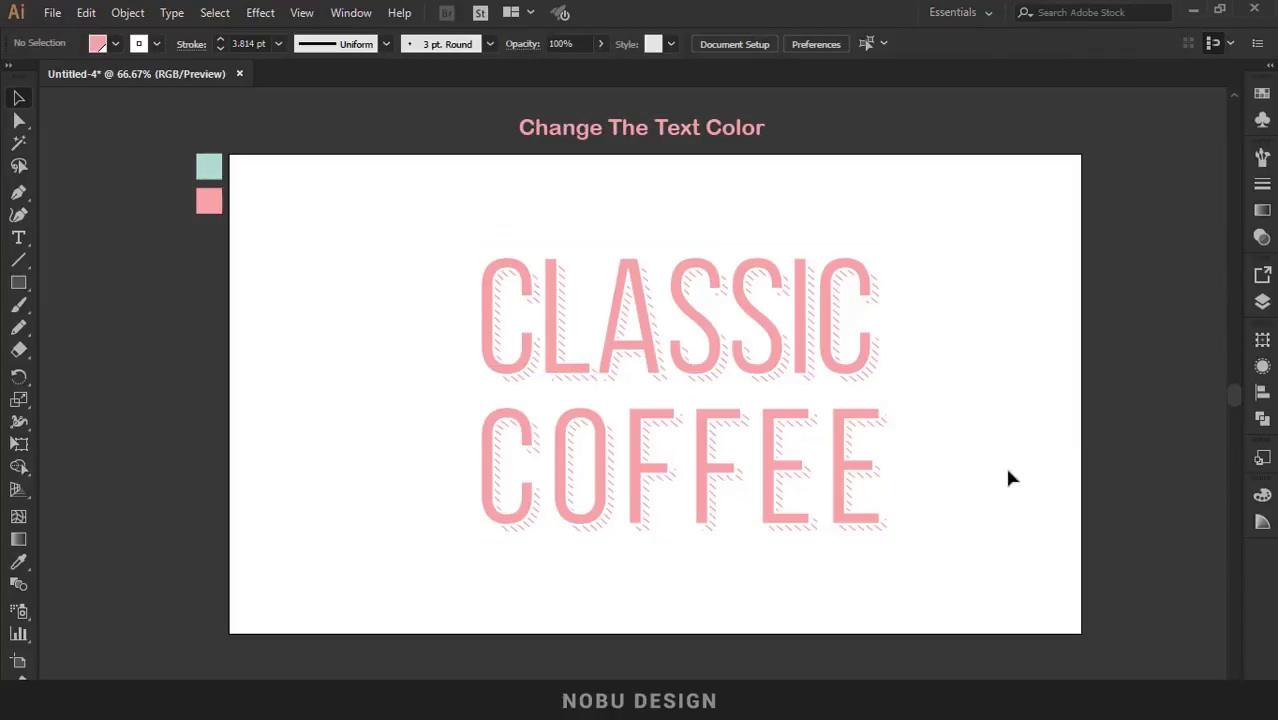
left_click_drag(998, 474, 462, 520)
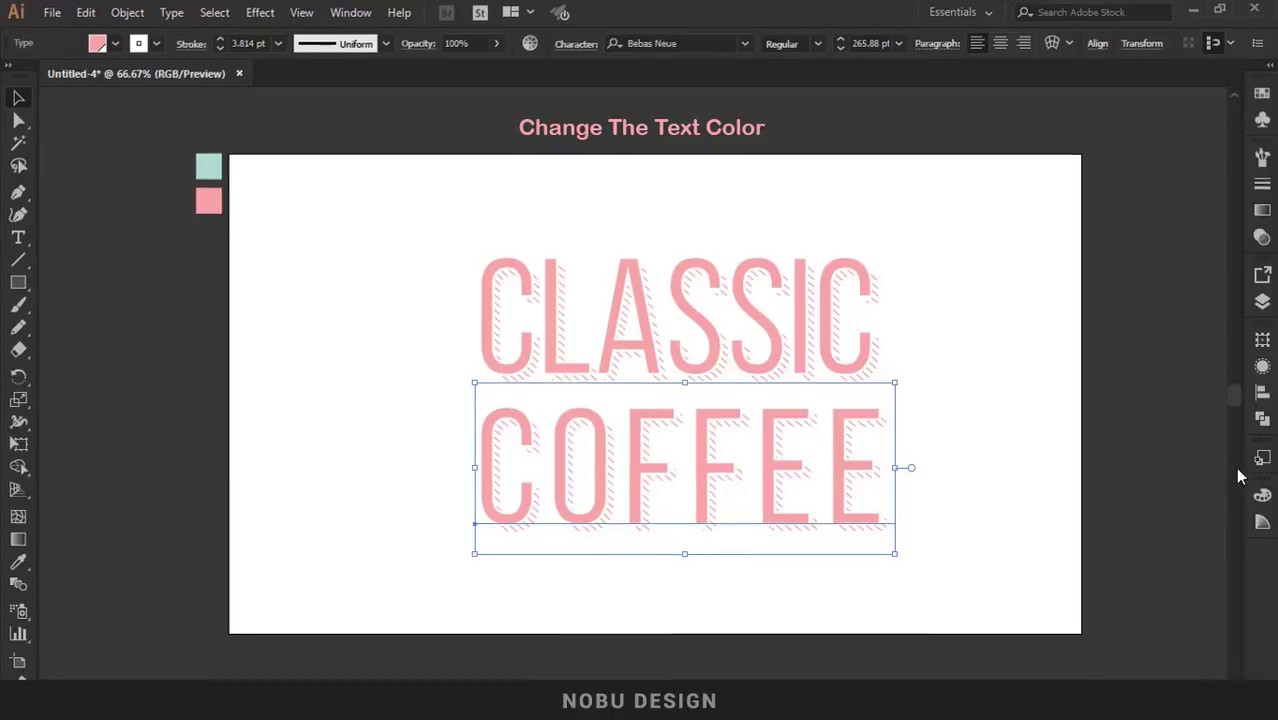
Step: Set COFFEE's top letter fill to the mint swatch and show swatches for its pattern fill
left_click(1260, 342)
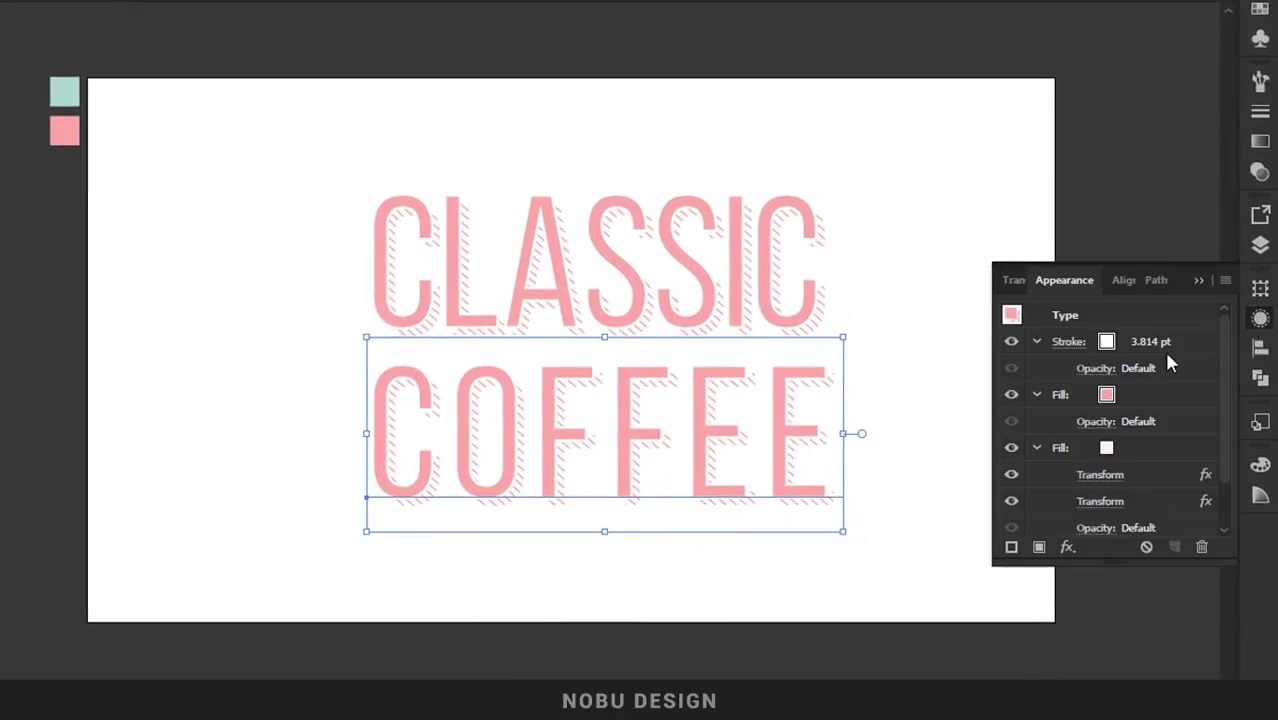
left_click(1104, 394)
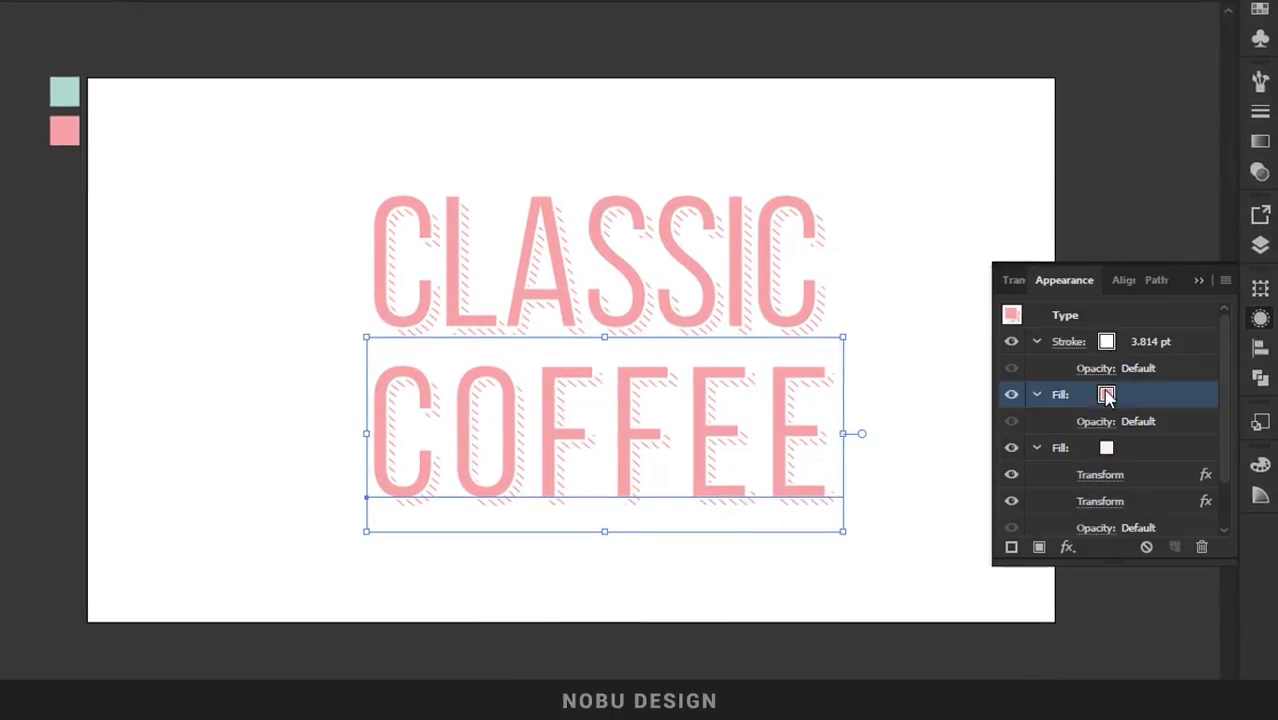
left_click(1126, 398)
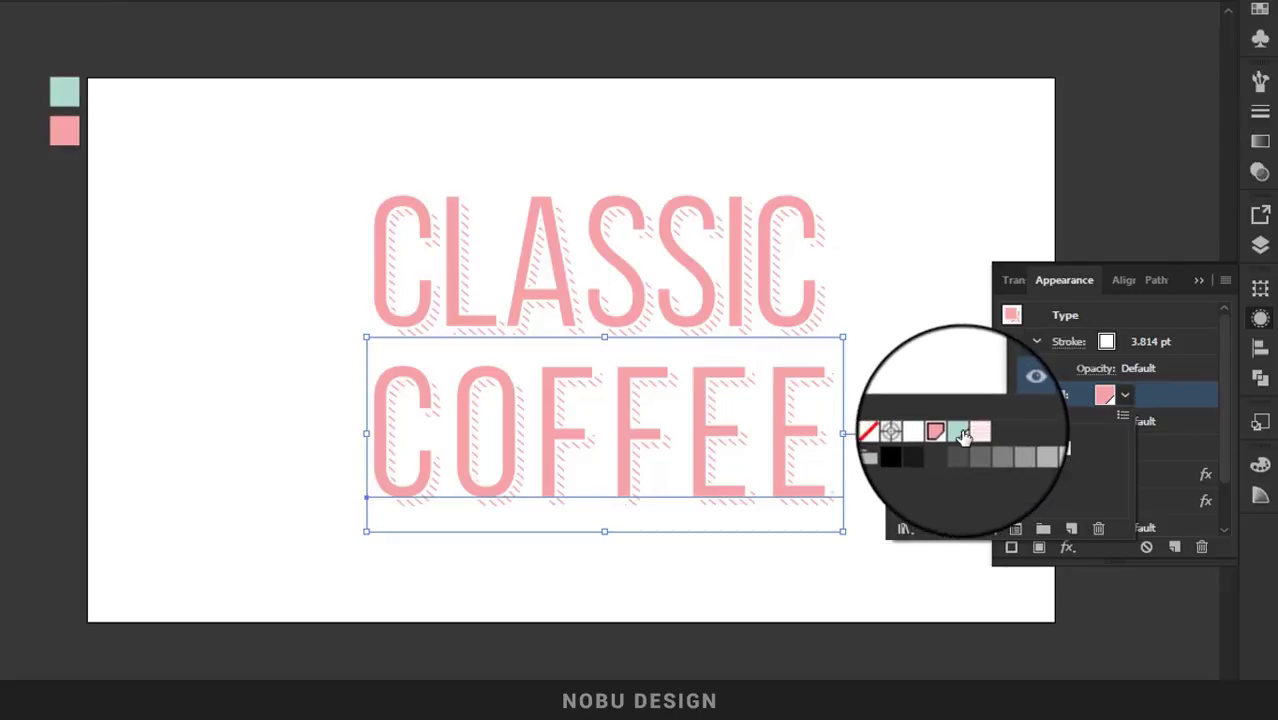
left_click(959, 431)
left_click(1173, 405)
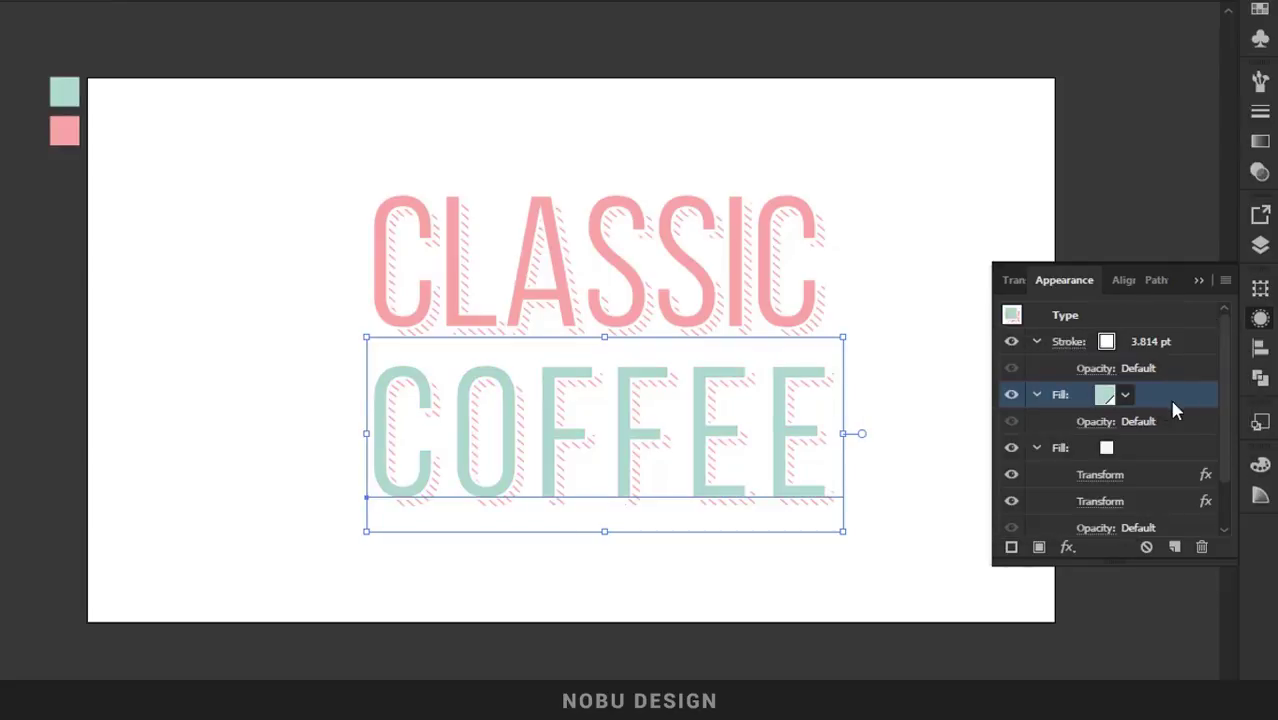
left_click(1118, 449)
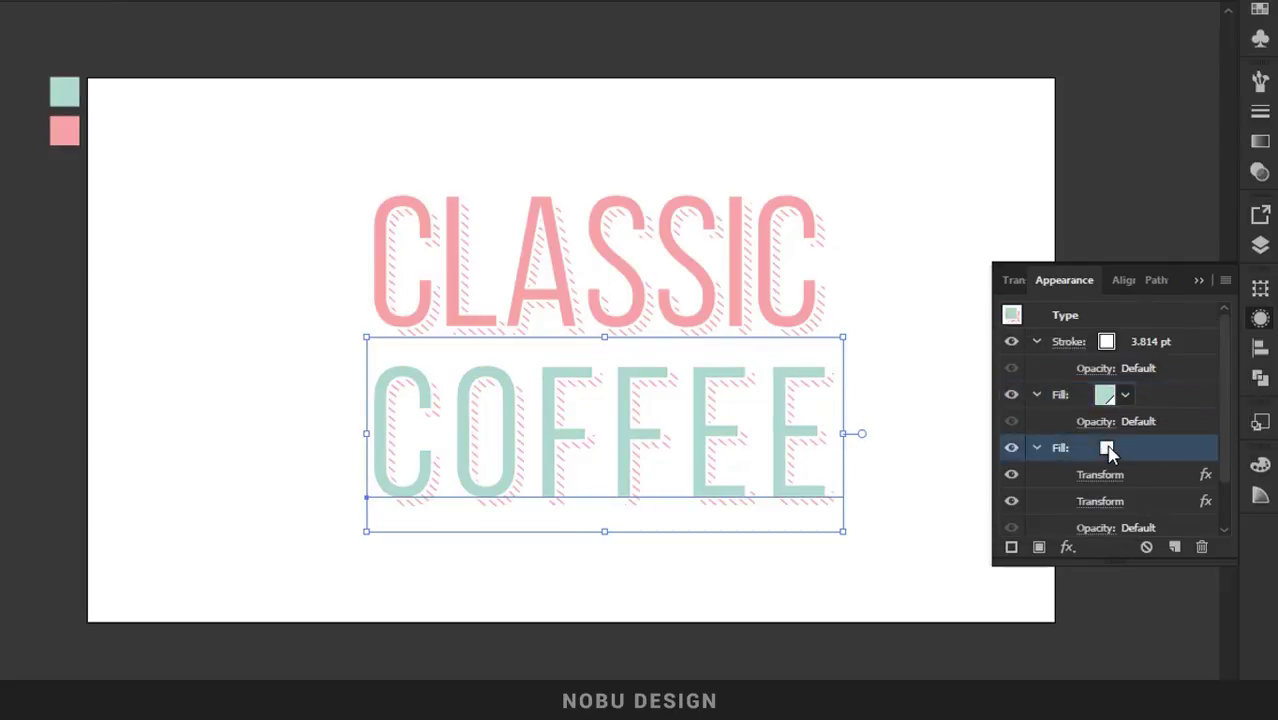
left_click(1124, 452)
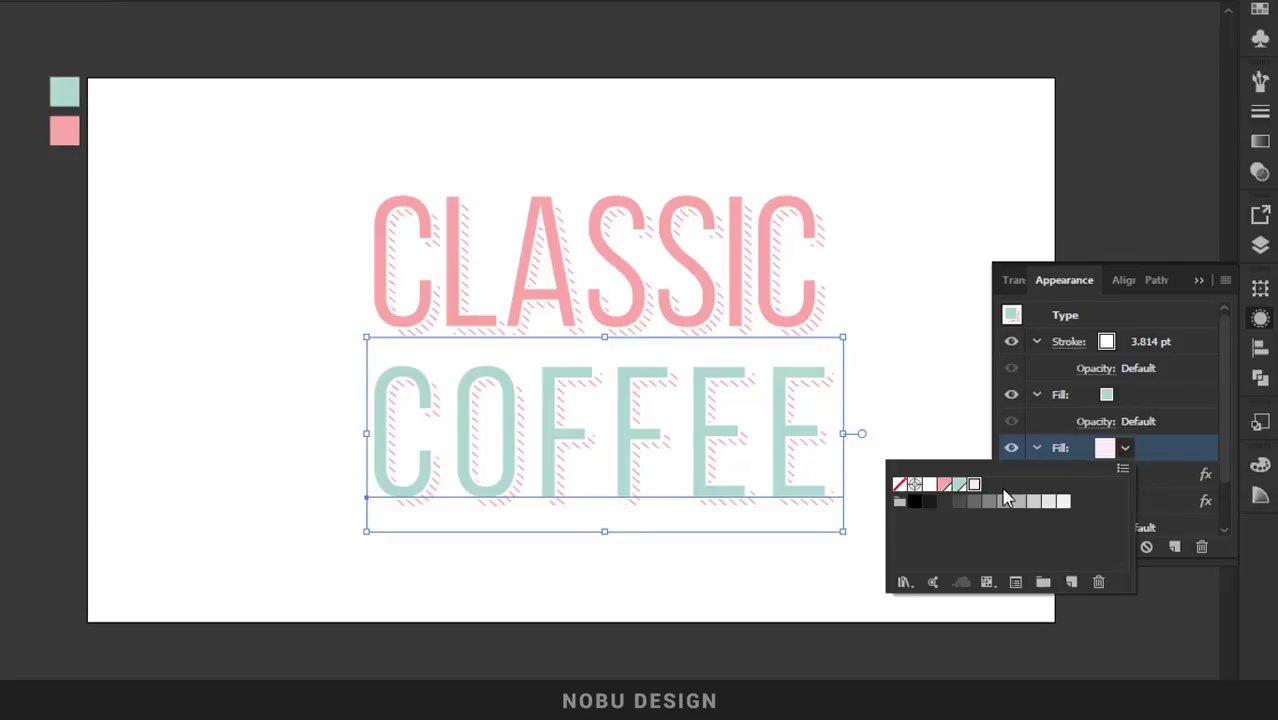
Step: Duplicate the line-pattern swatch and recolour the copy's tile lines with a mint stroke
left_click(1070, 582)
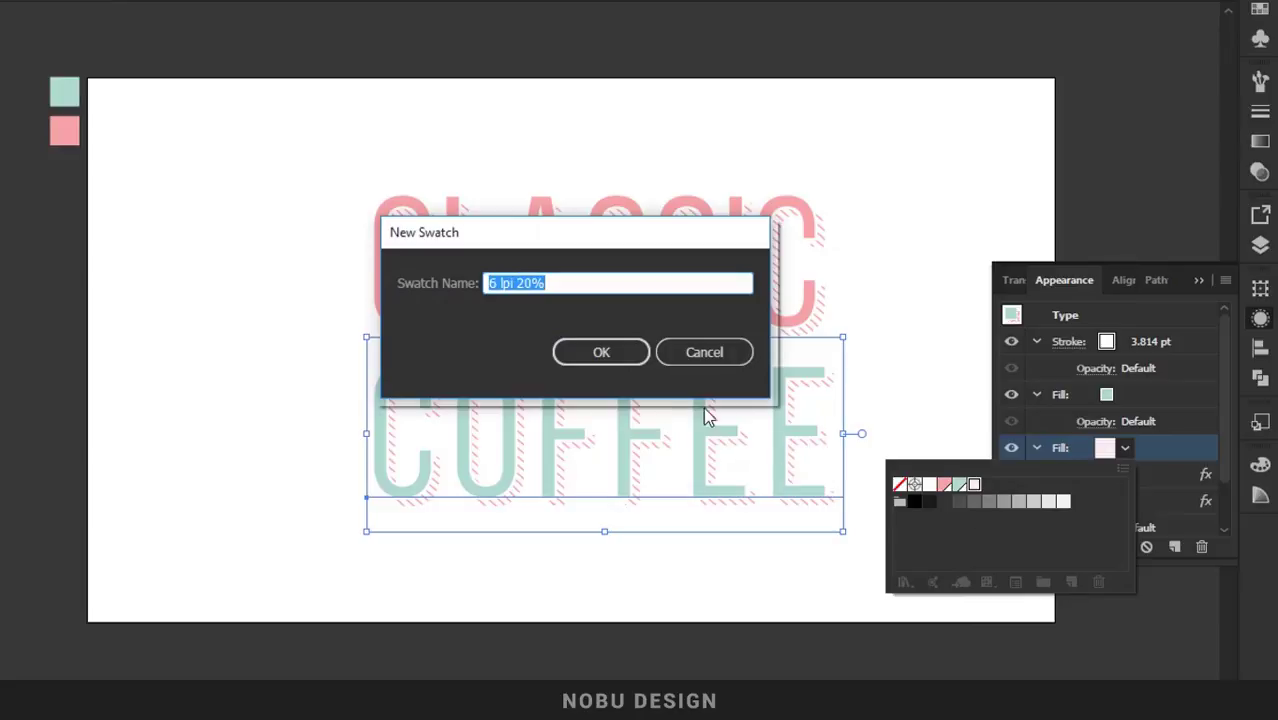
left_click(601, 352)
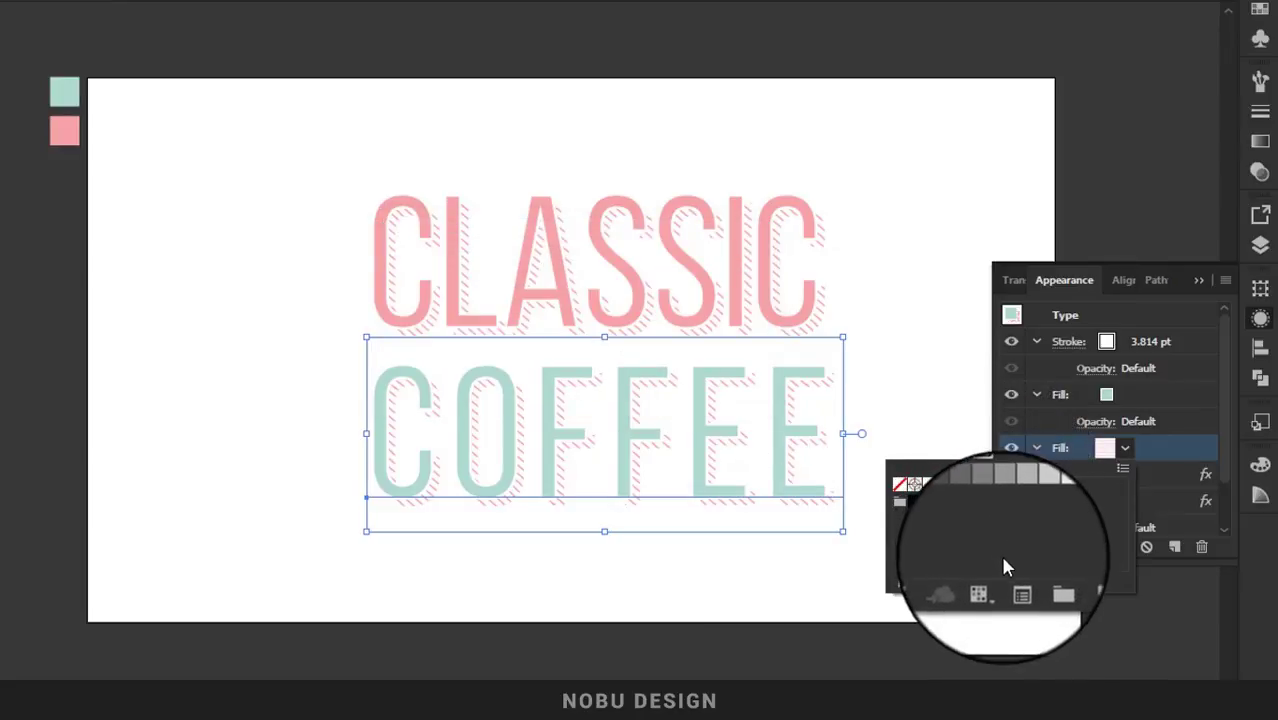
left_click(1016, 582)
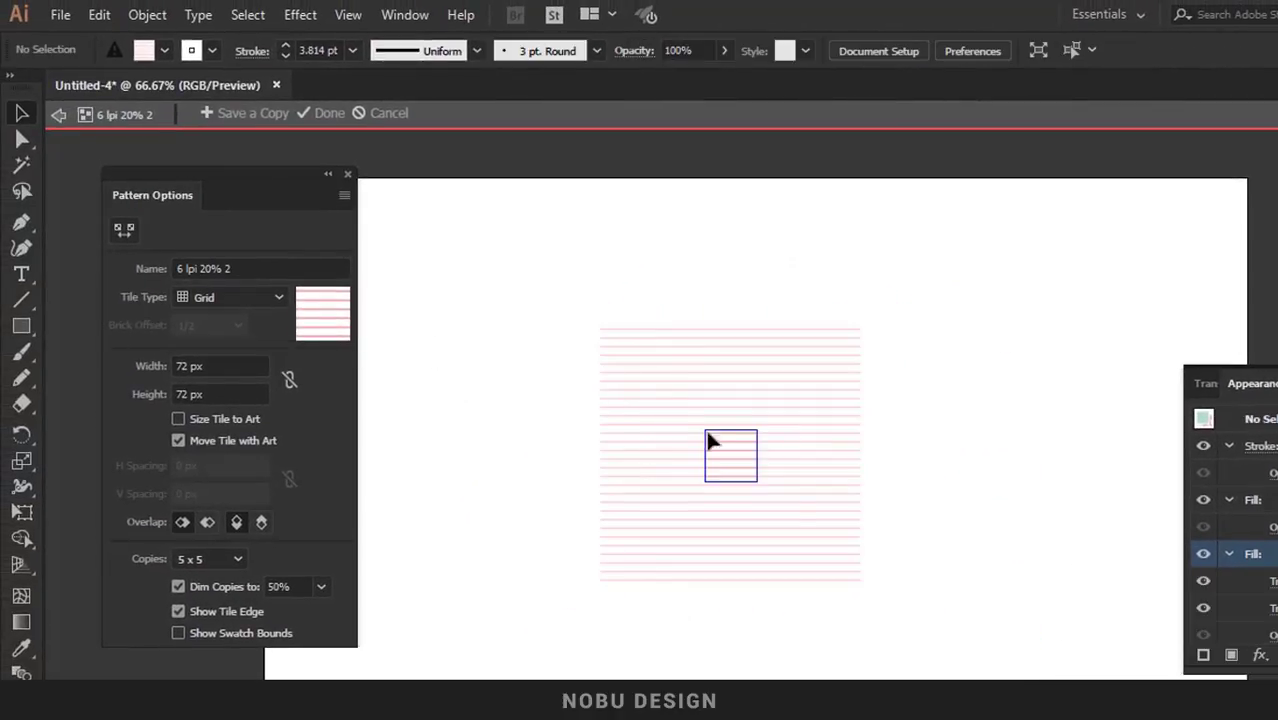
left_click_drag(650, 402, 815, 523)
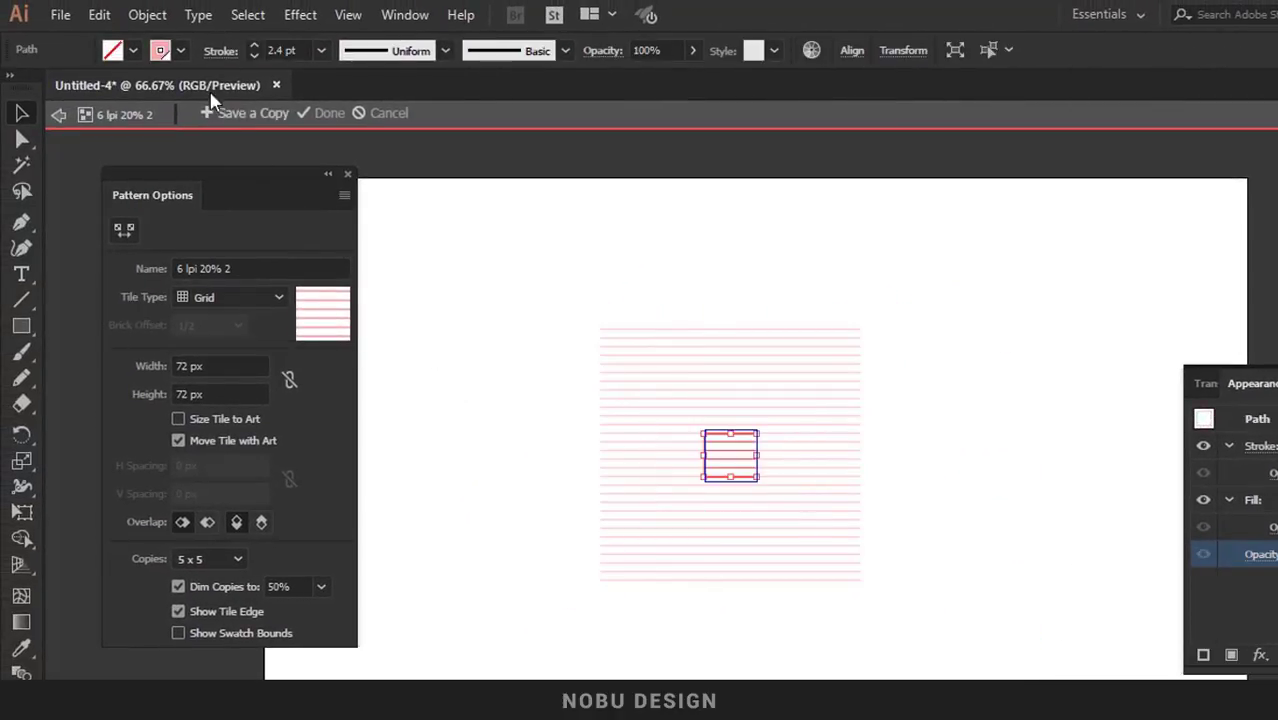
left_click(182, 49)
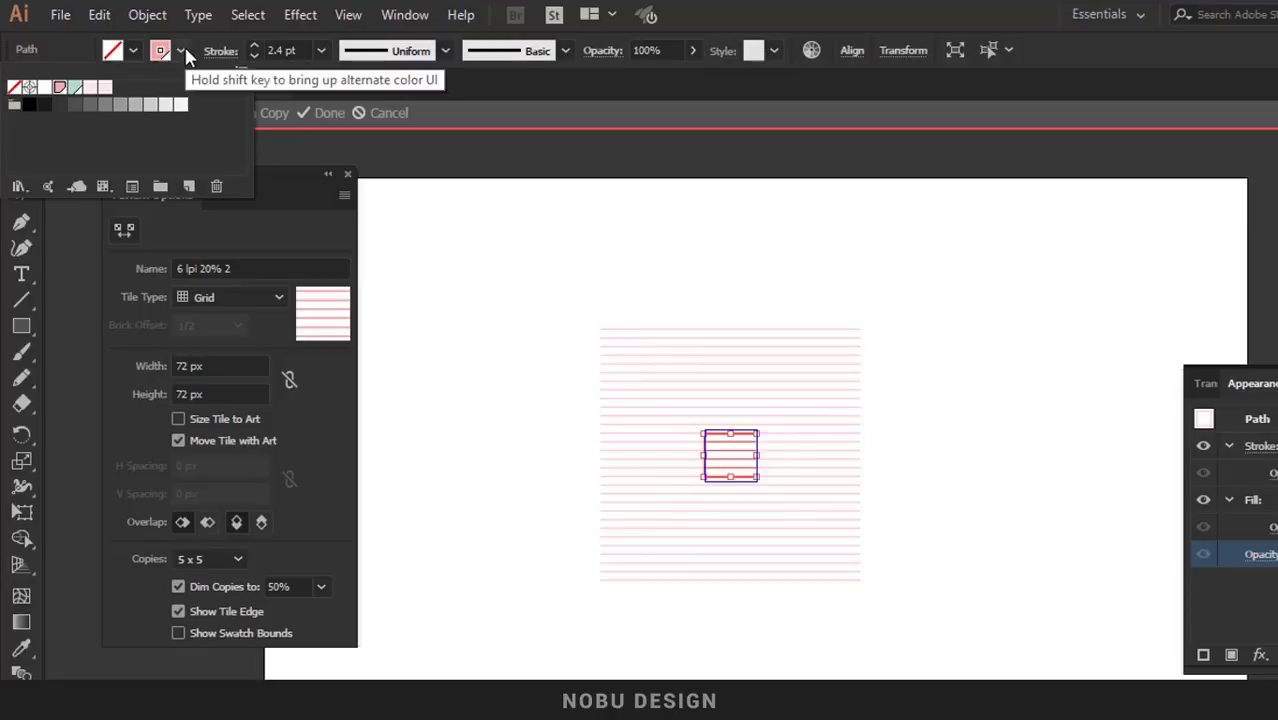
left_click(75, 87)
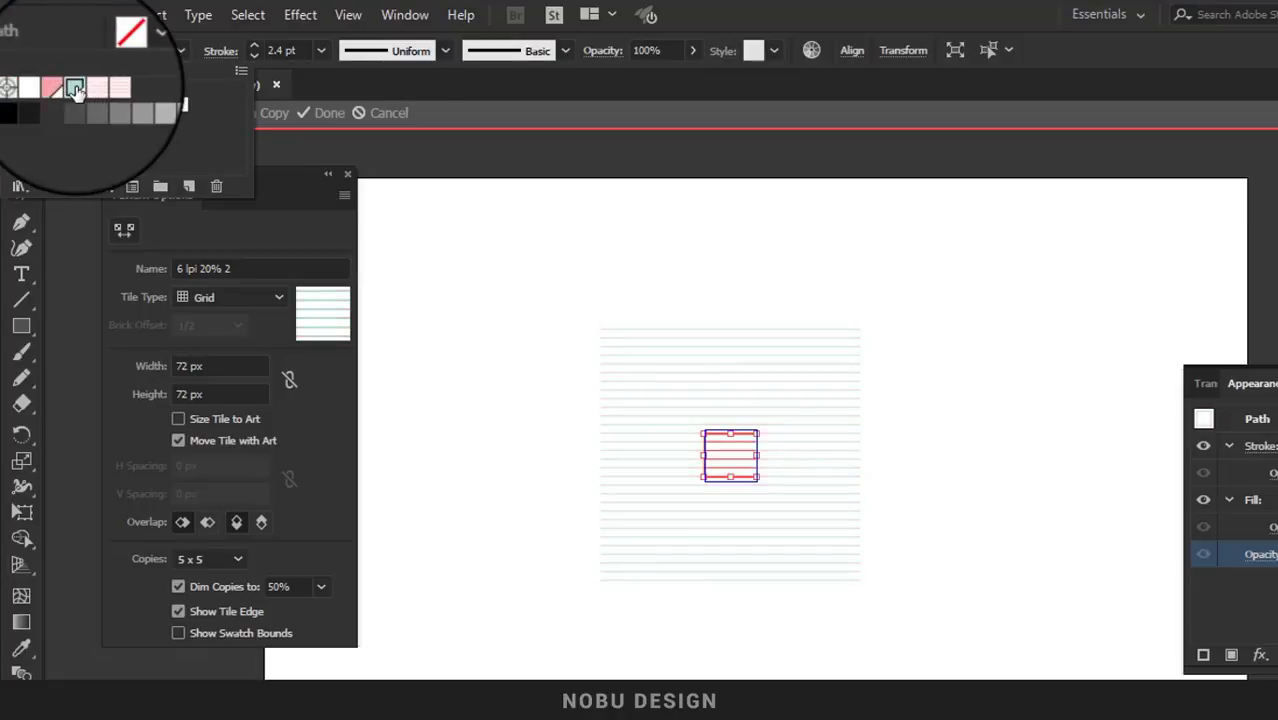
left_click(327, 113)
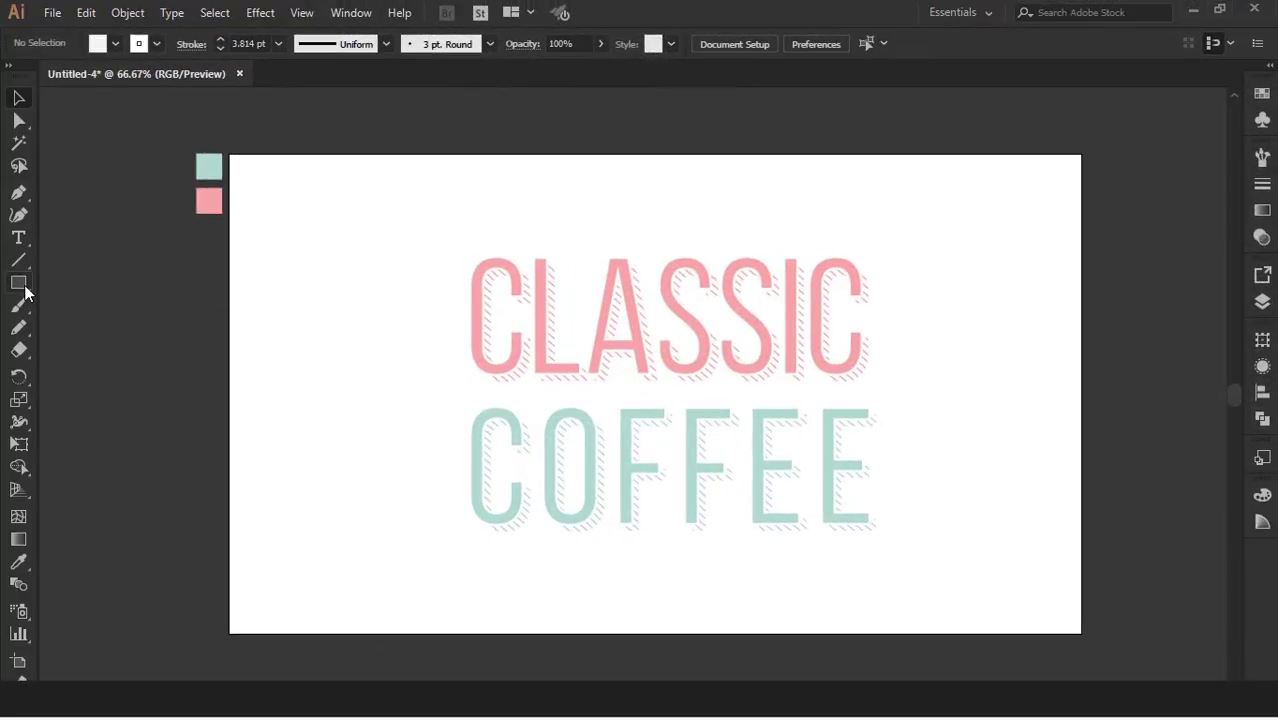
Step: Create a 1366 × 768 px rectangle centred horizontally and vertically on the artboard
left_click(18, 283)
left_click(323, 229)
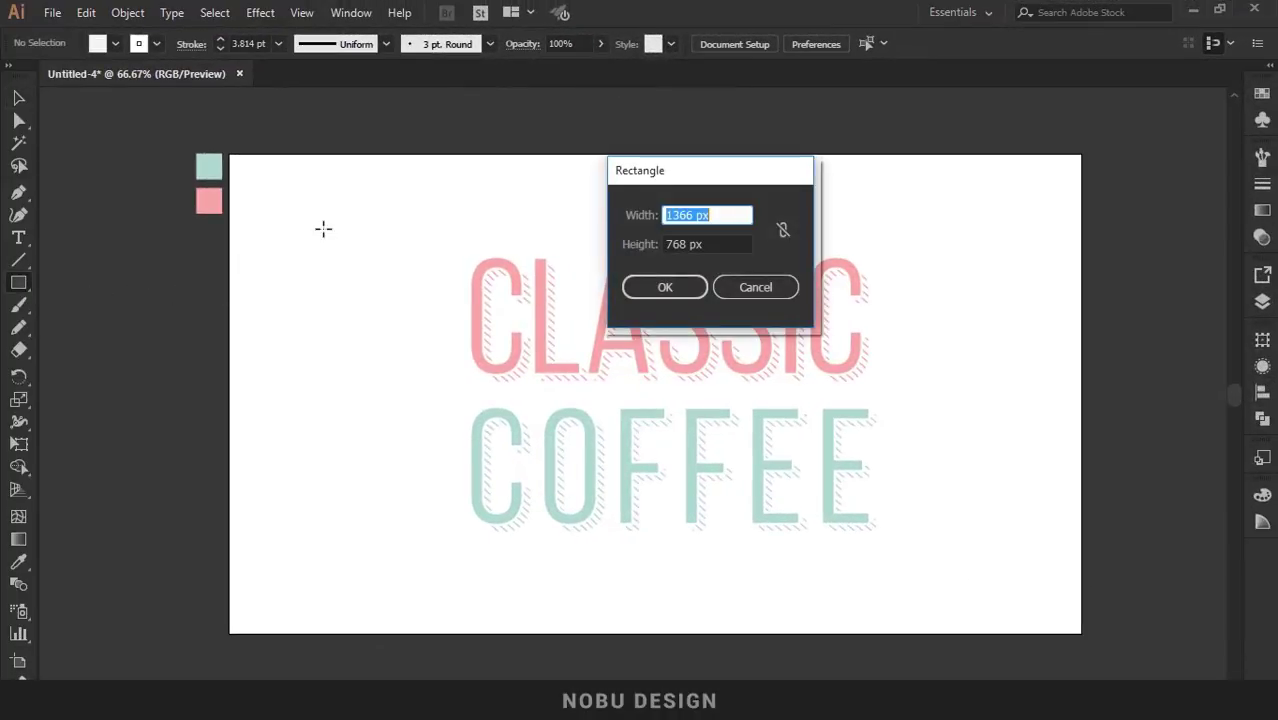
left_click(686, 289)
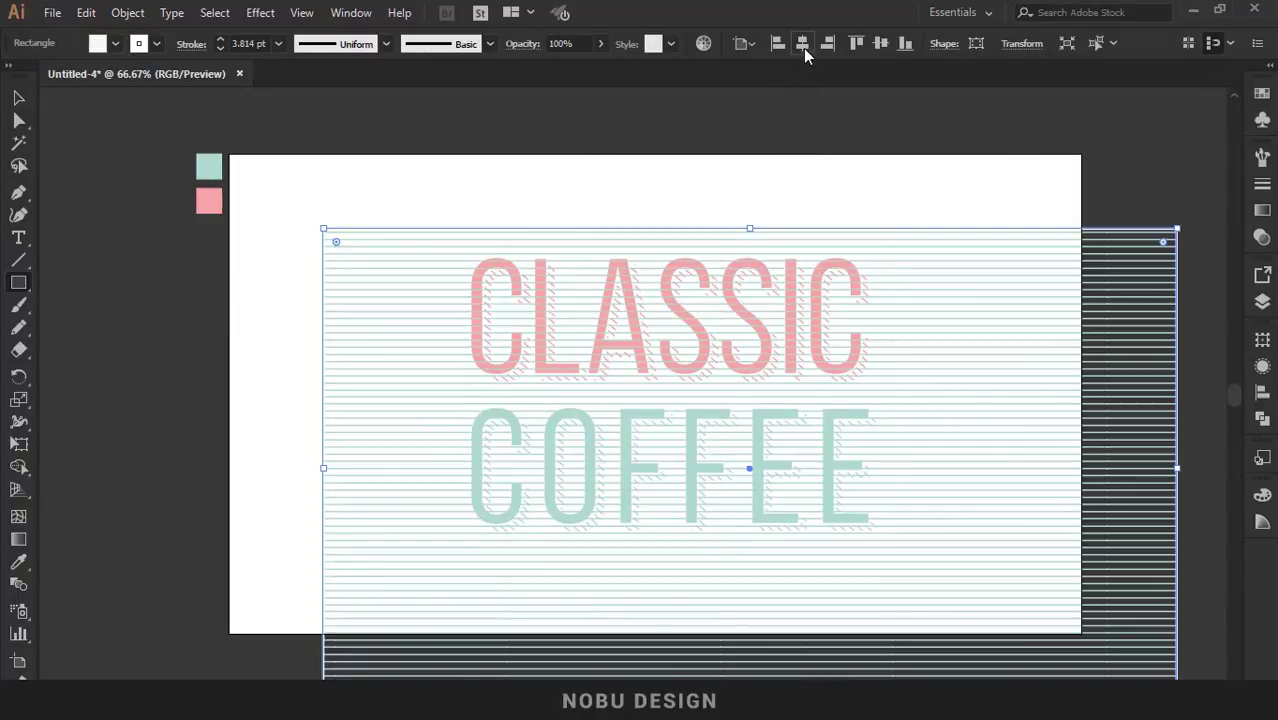
left_click(804, 47)
left_click(880, 45)
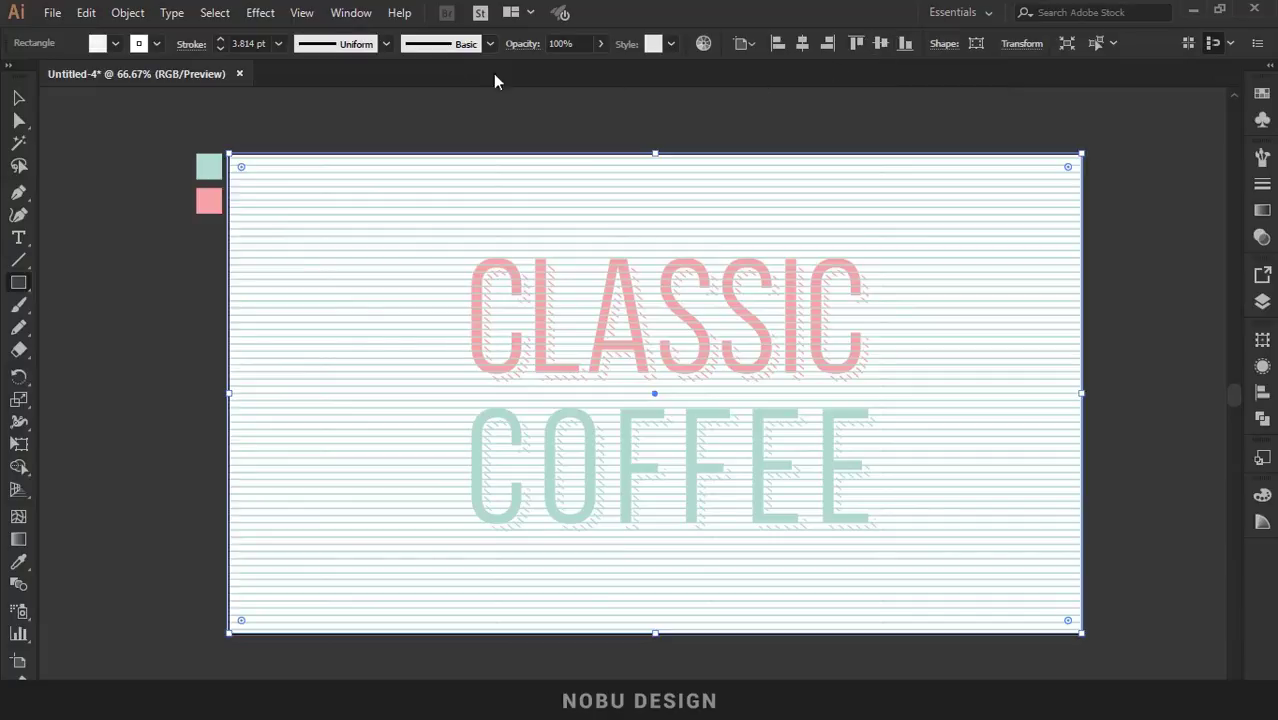
Step: Give the rectangle a dark gray fill and no stroke
left_click(113, 45)
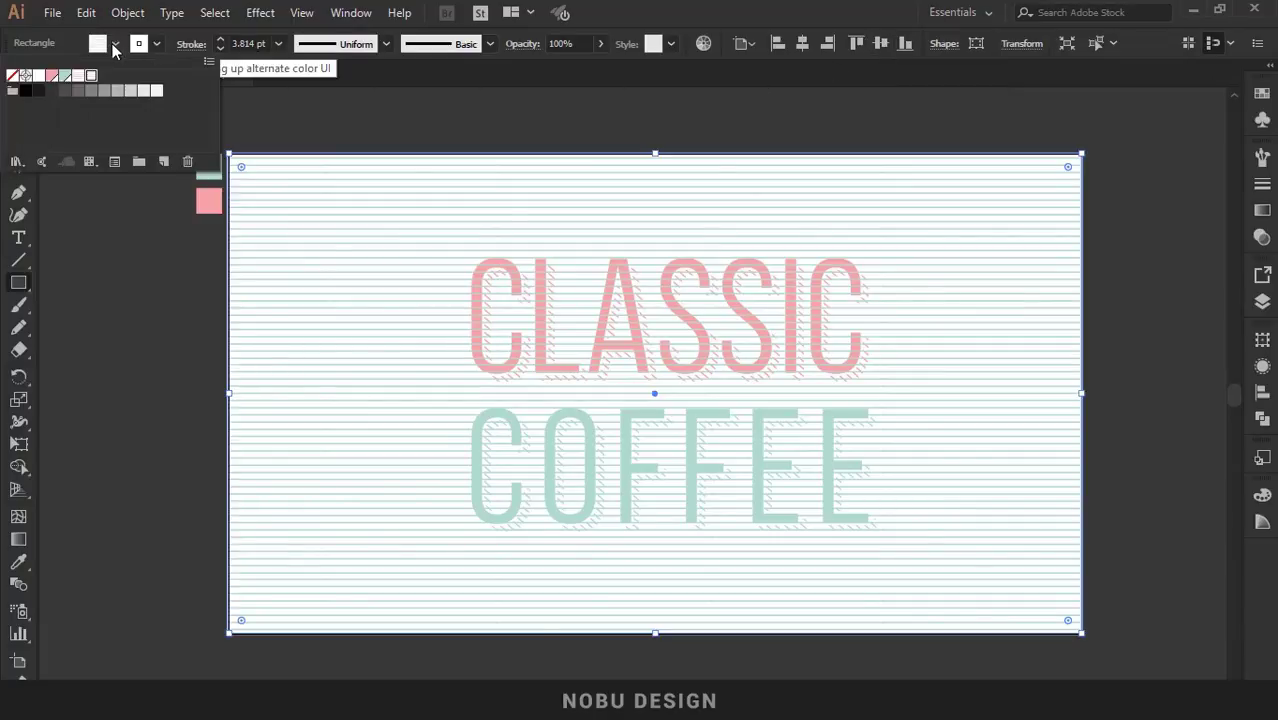
left_click(52, 91)
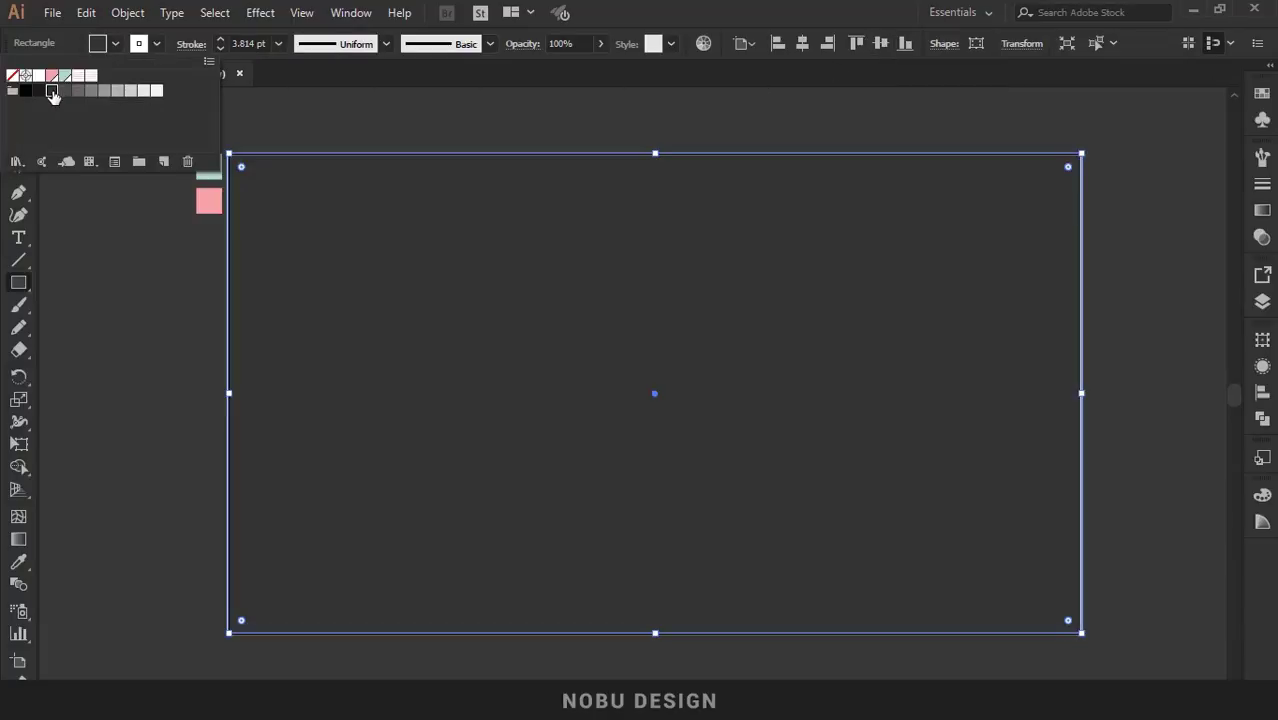
left_click(157, 44)
left_click(13, 77)
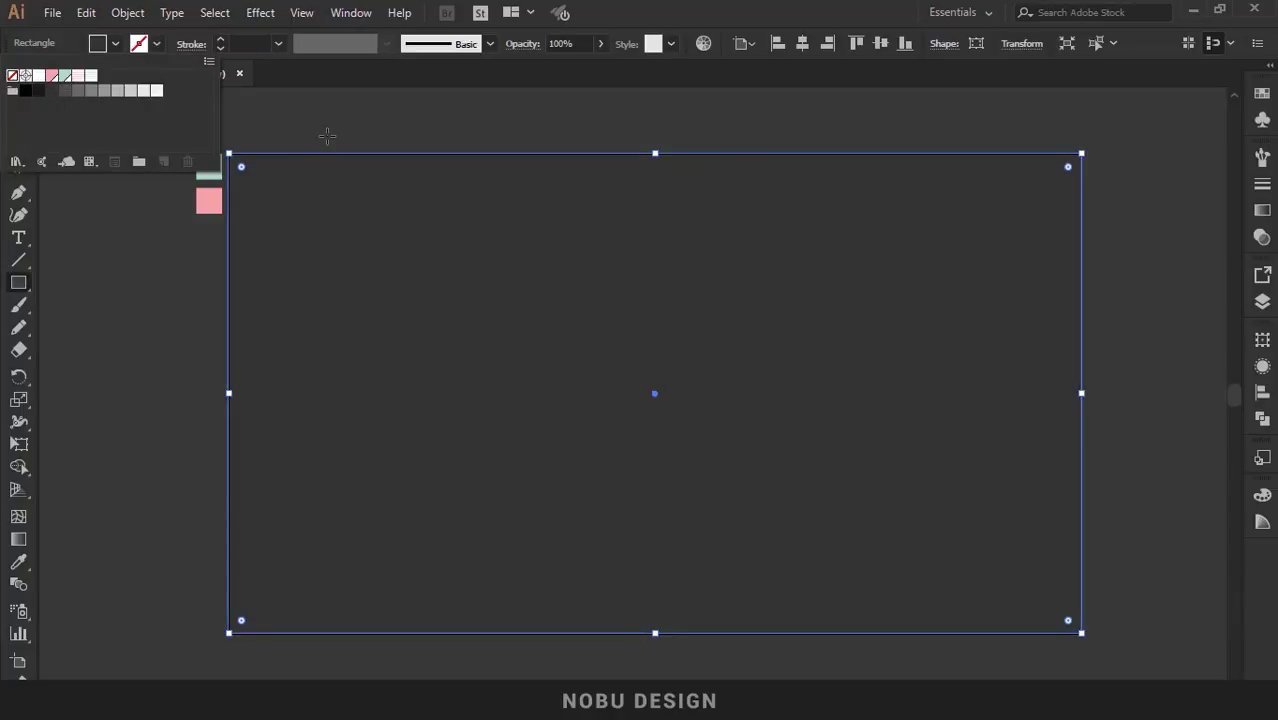
key("Escape")
left_click(18, 97)
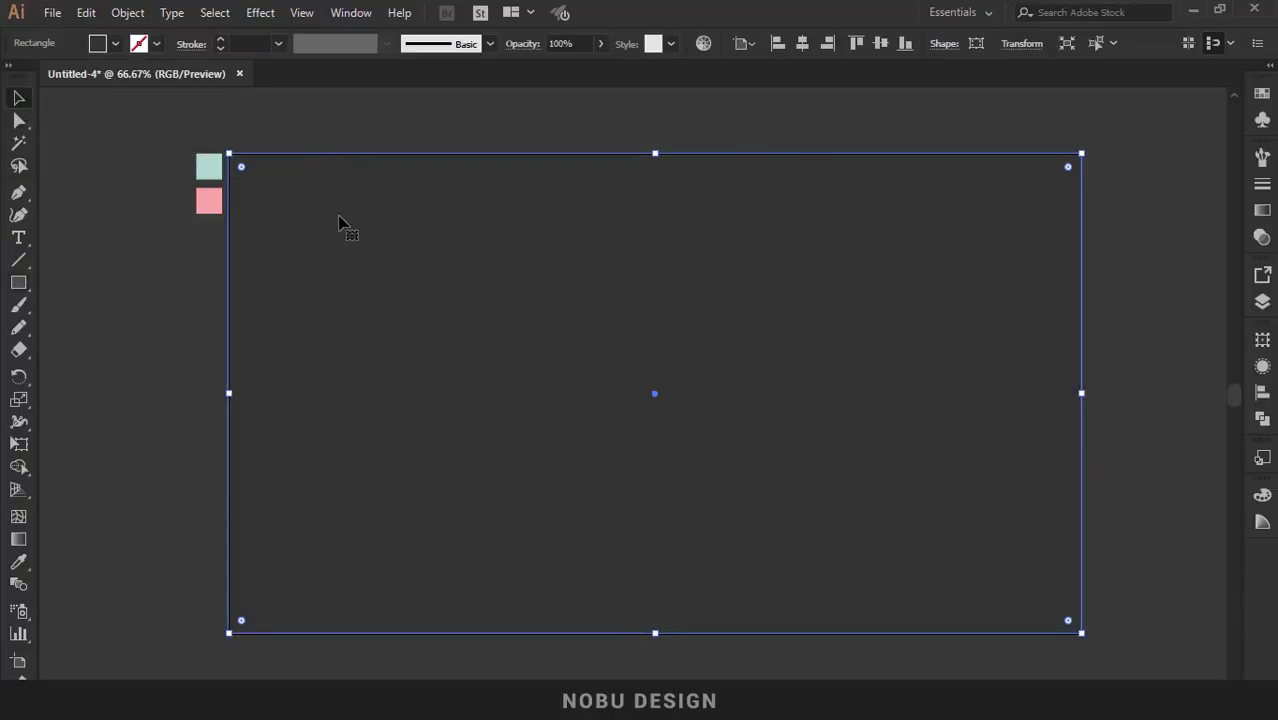
Step: Send the dark gray rectangle to the back and lock it
left_click(128, 12)
mouse_move(157, 55)
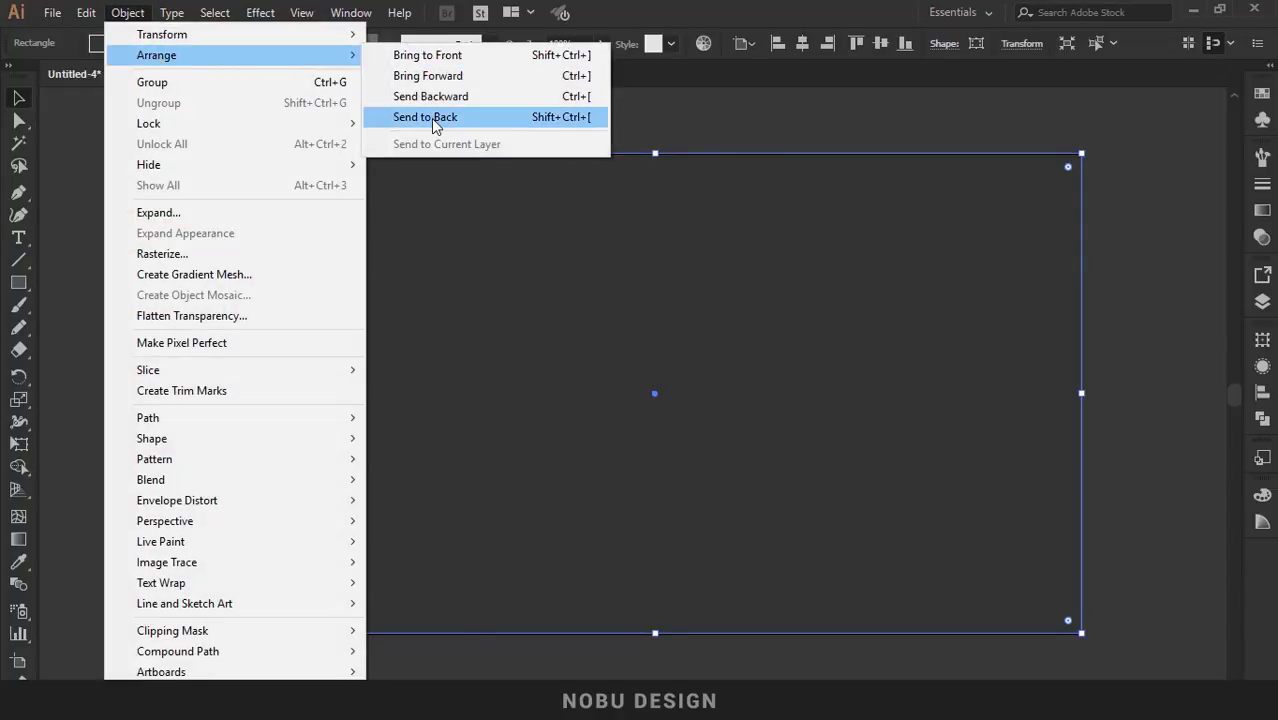
left_click(433, 120)
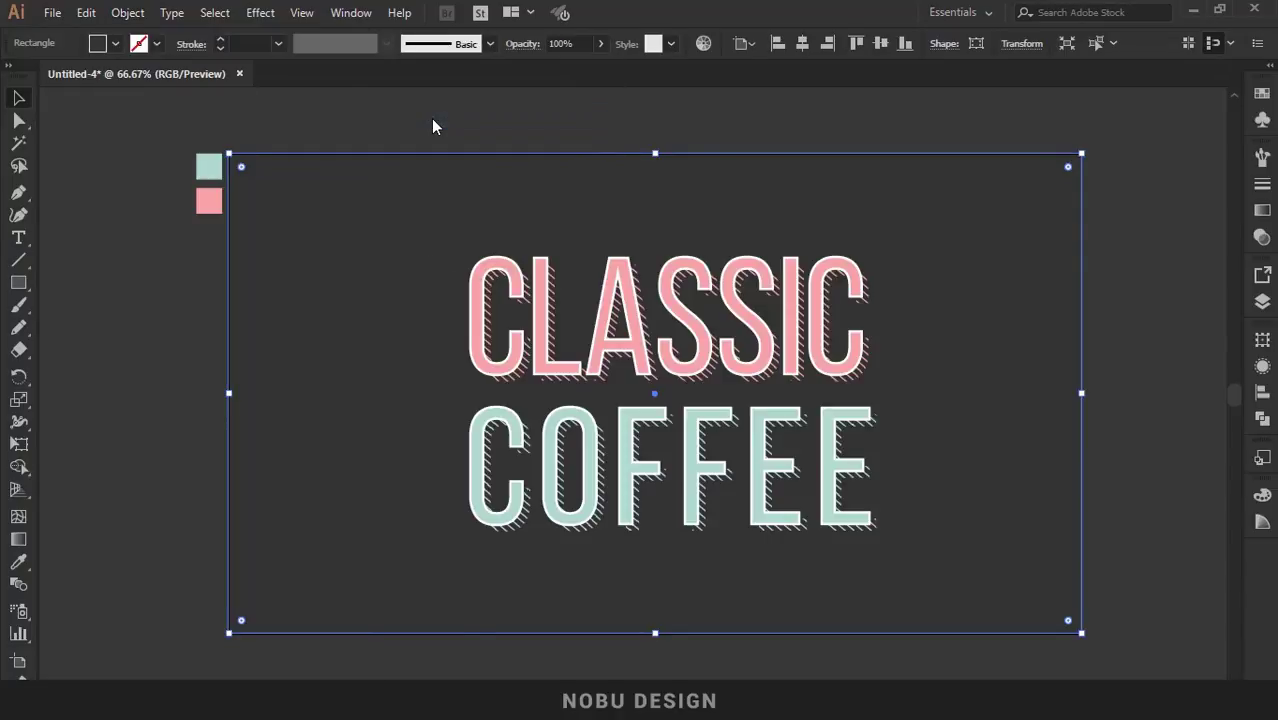
left_click(124, 14)
mouse_move(148, 123)
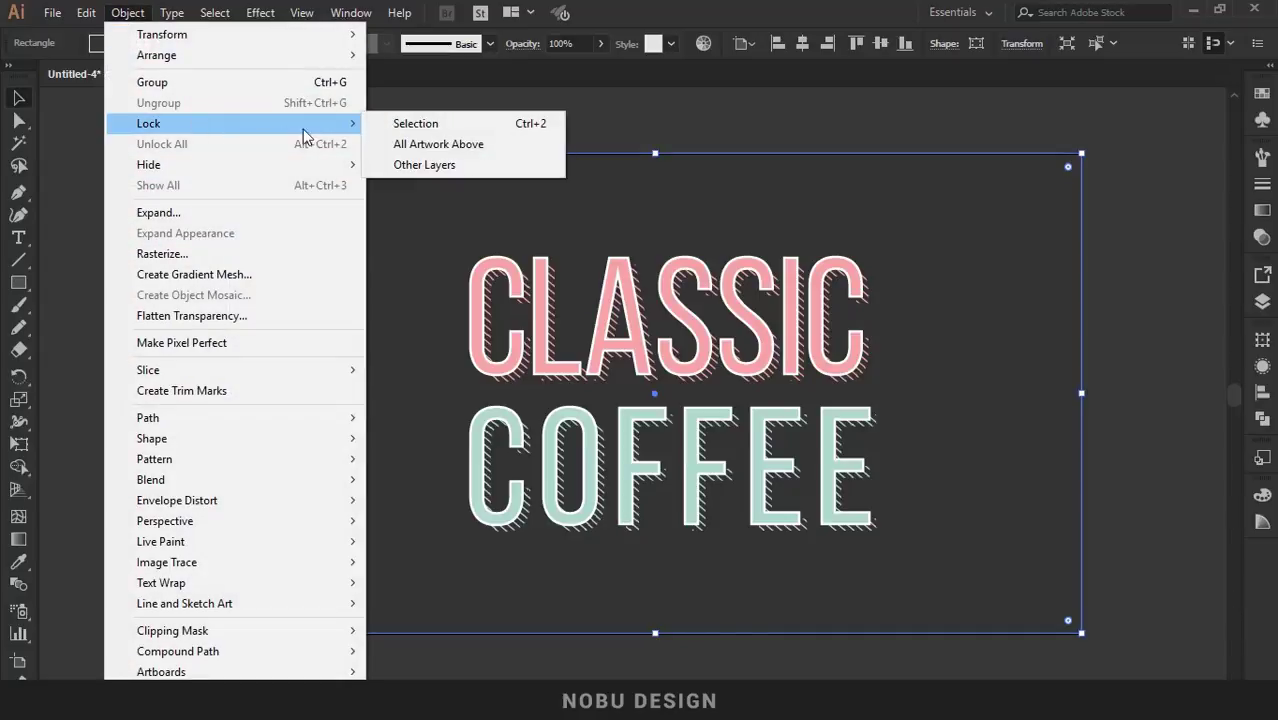
left_click(410, 128)
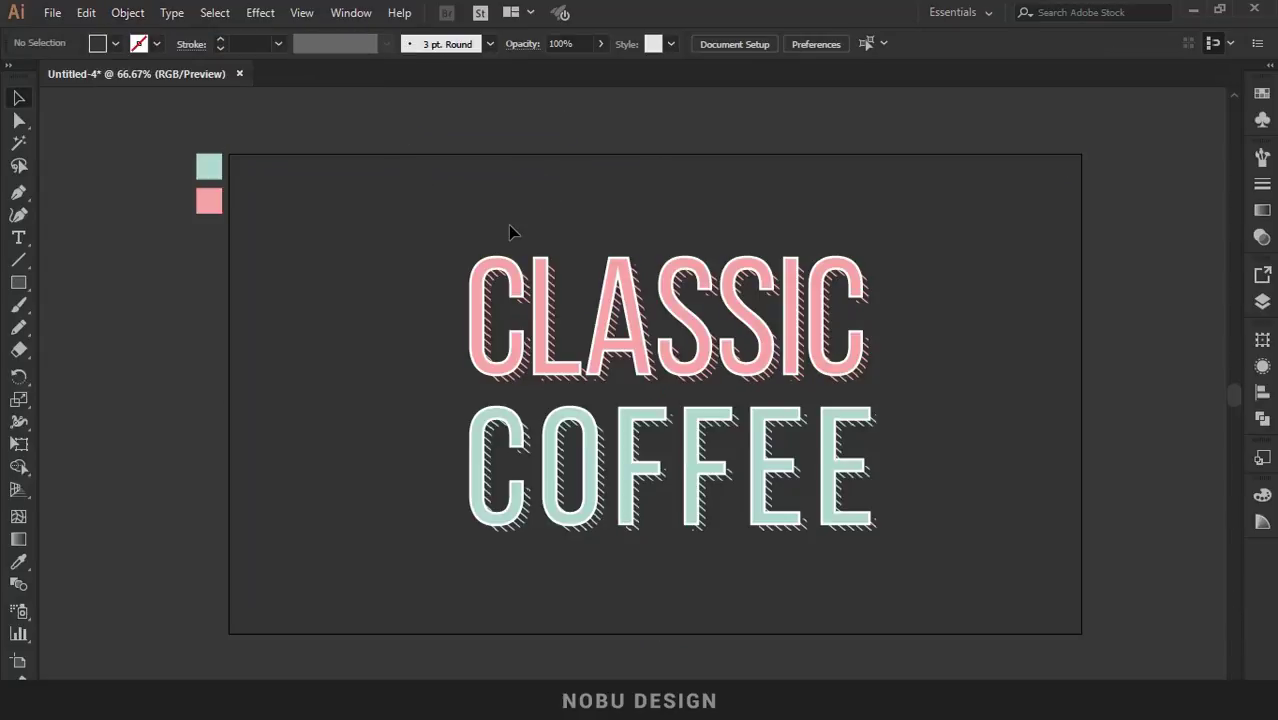
Step: Change the white strokes on CLASSIC and COFFEE to dark gray (R=51 G=51 B=51)
left_click_drag(459, 248, 827, 340)
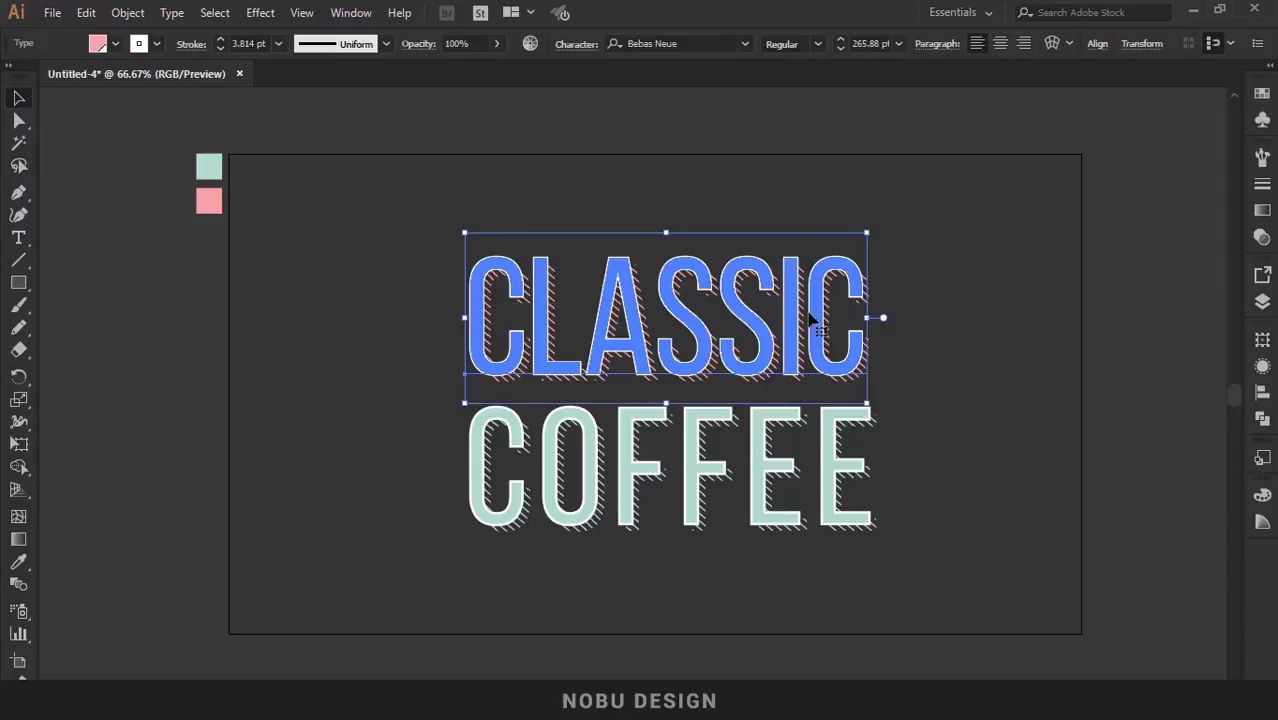
left_click(1262, 365)
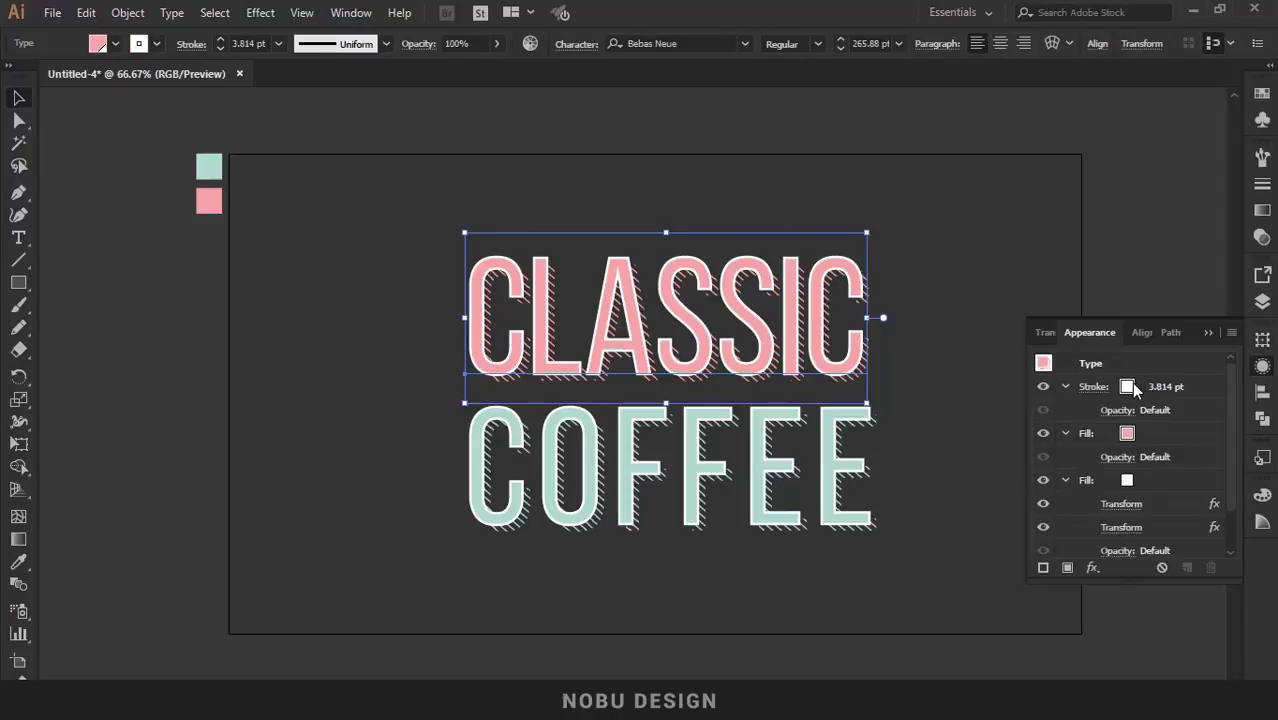
left_click(1133, 388)
left_click(1143, 388)
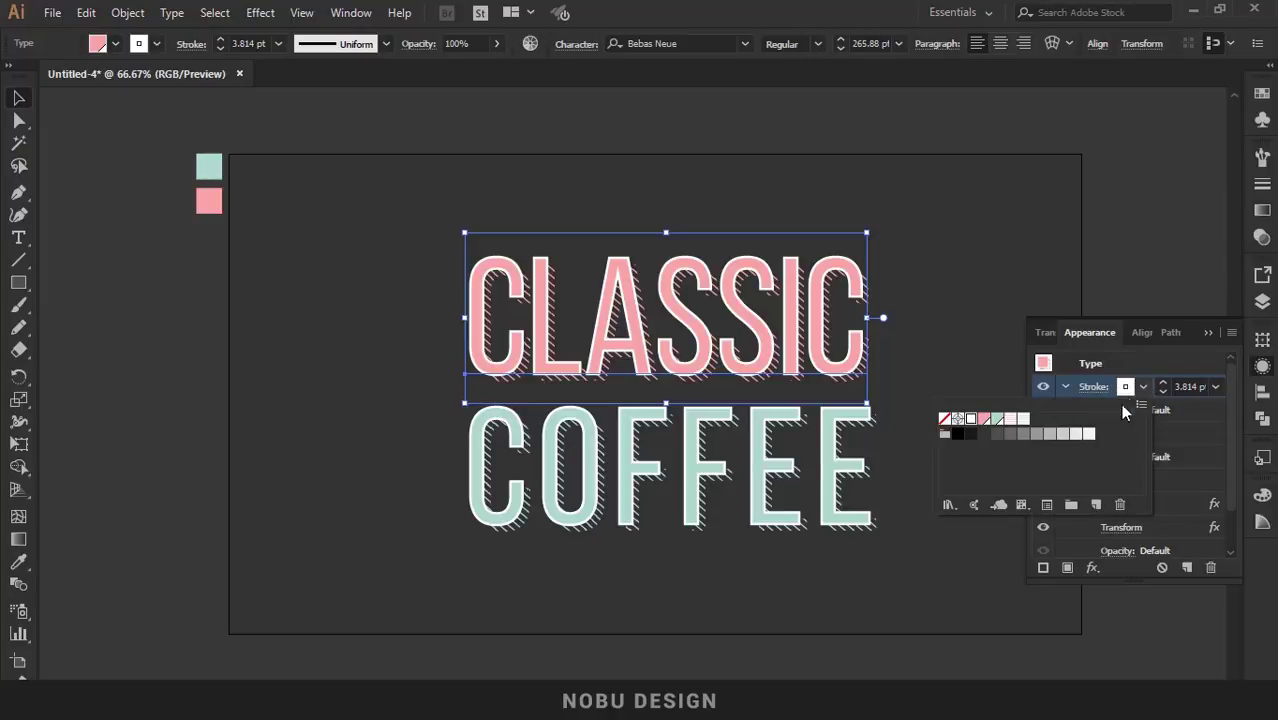
left_click(984, 435)
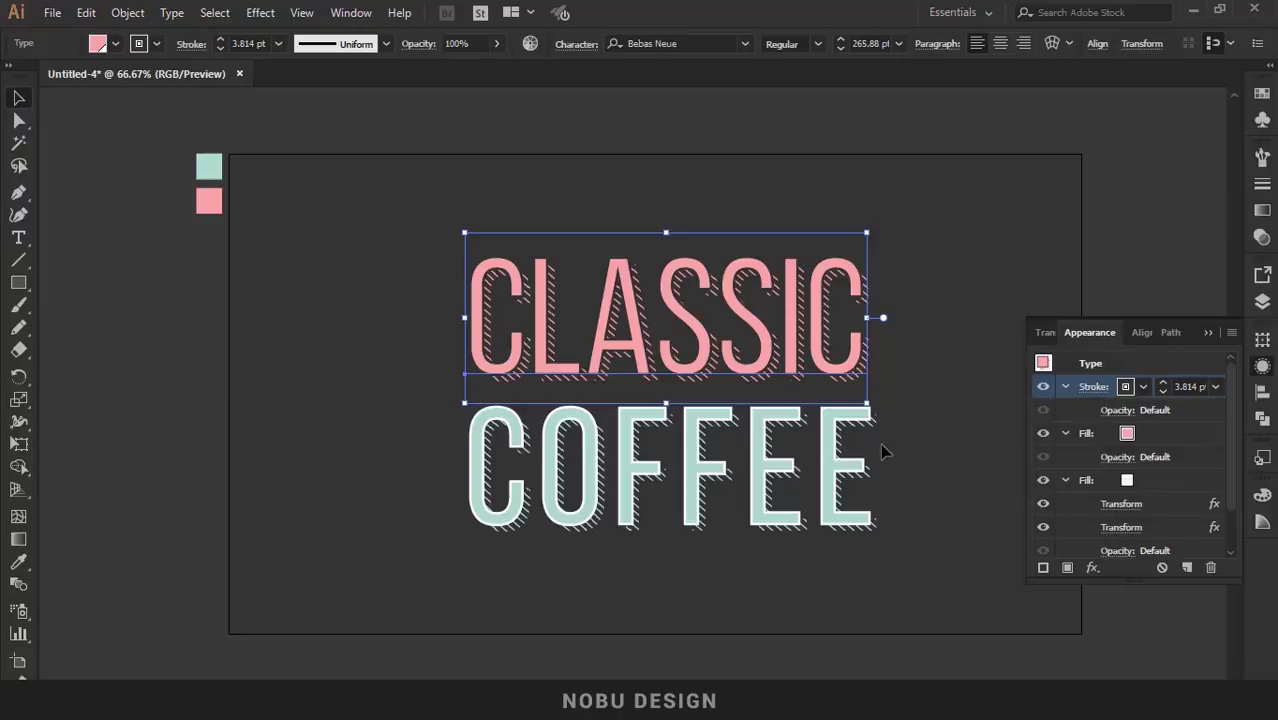
left_click(828, 455)
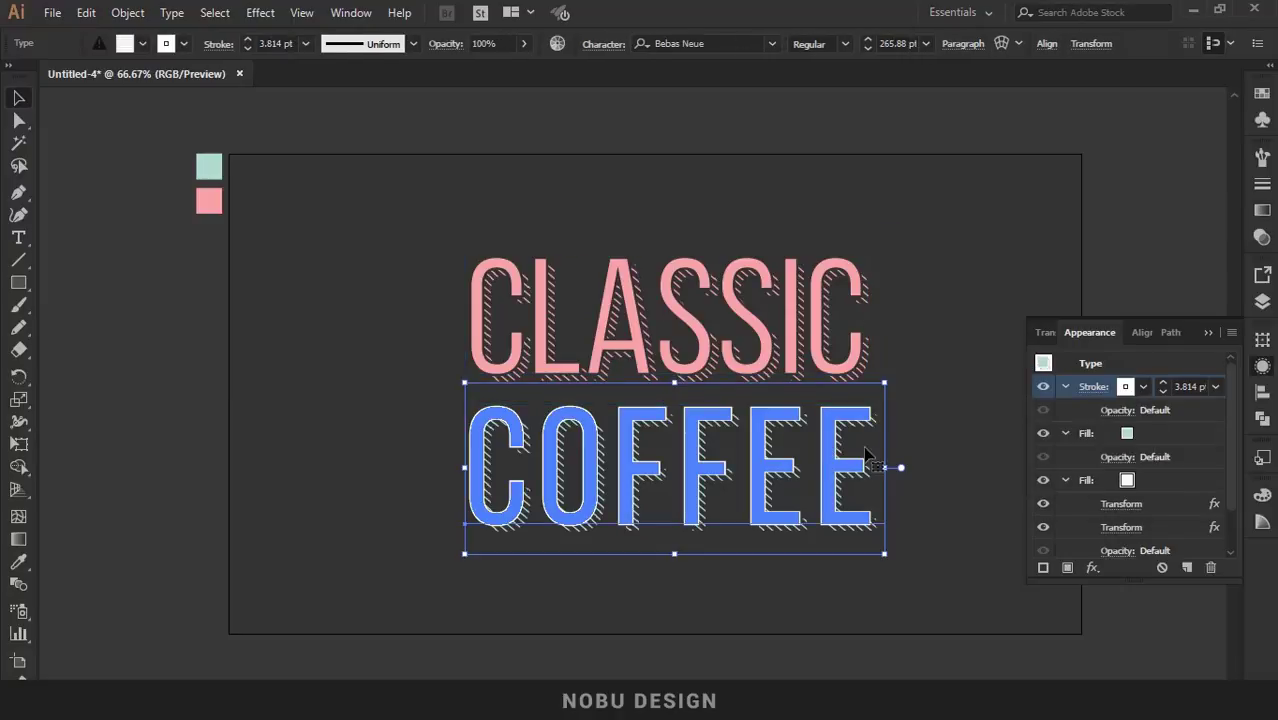
left_click(1143, 388)
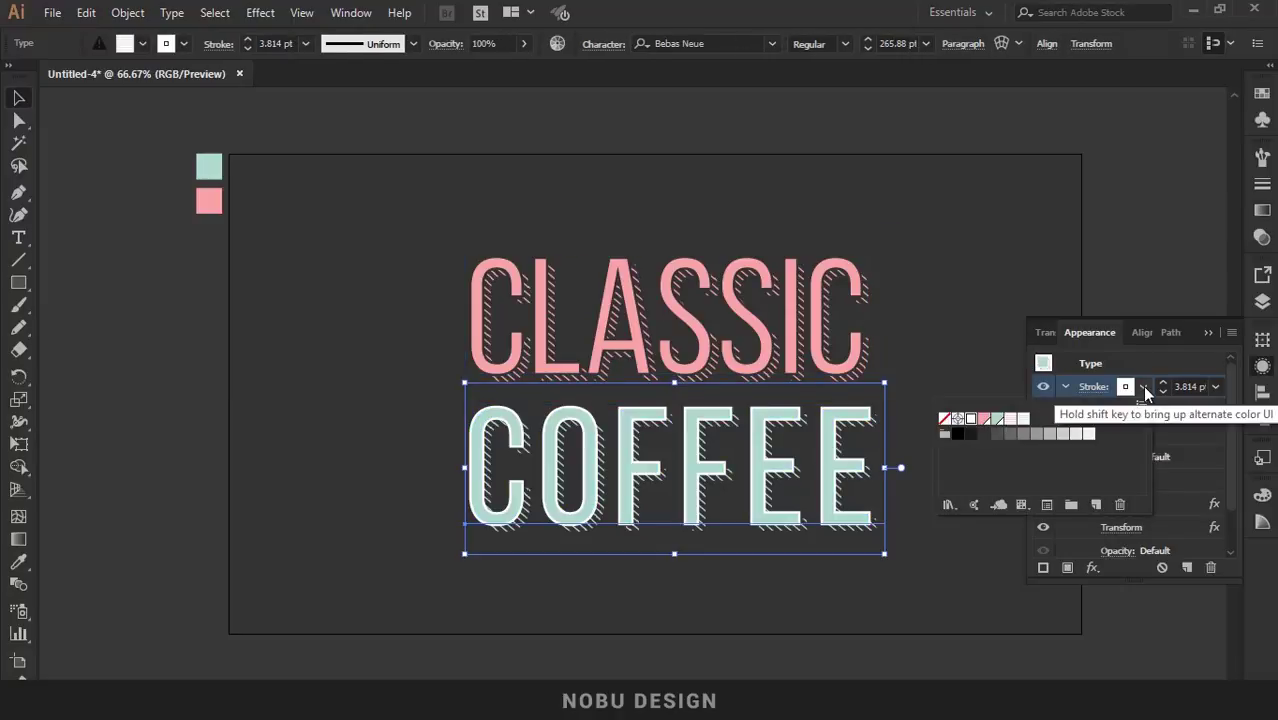
left_click(984, 436)
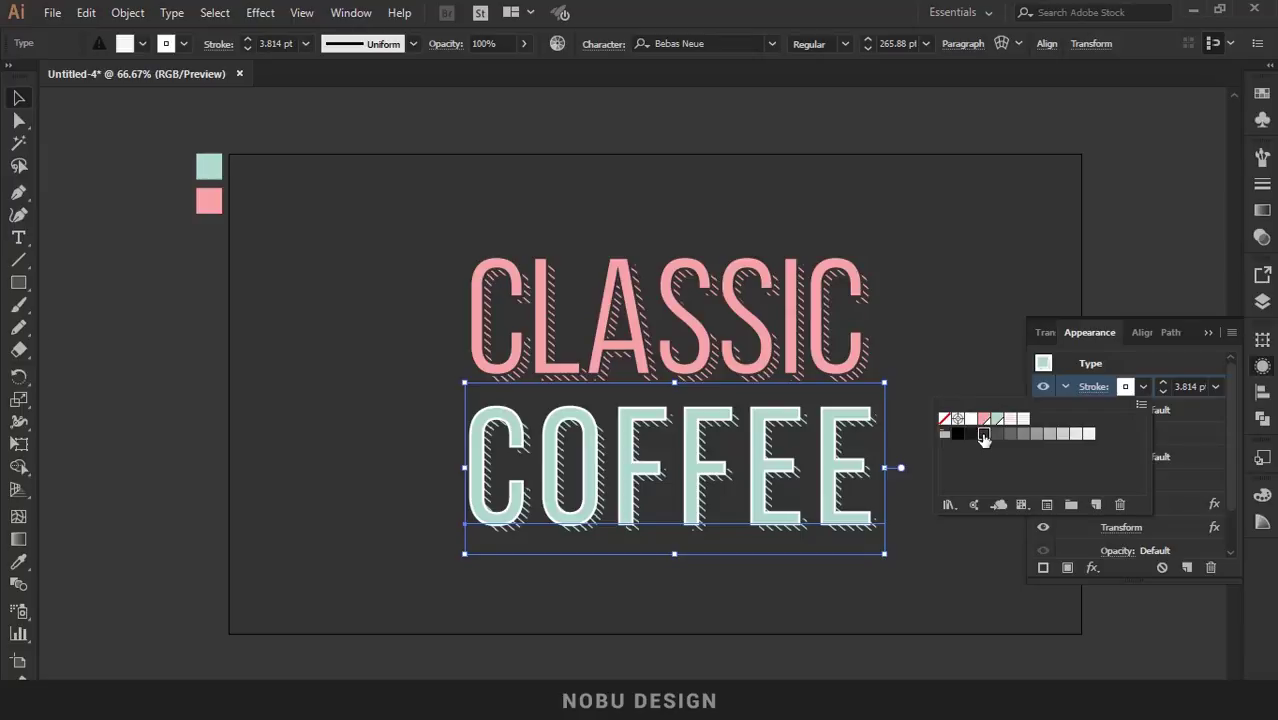
left_click(940, 360)
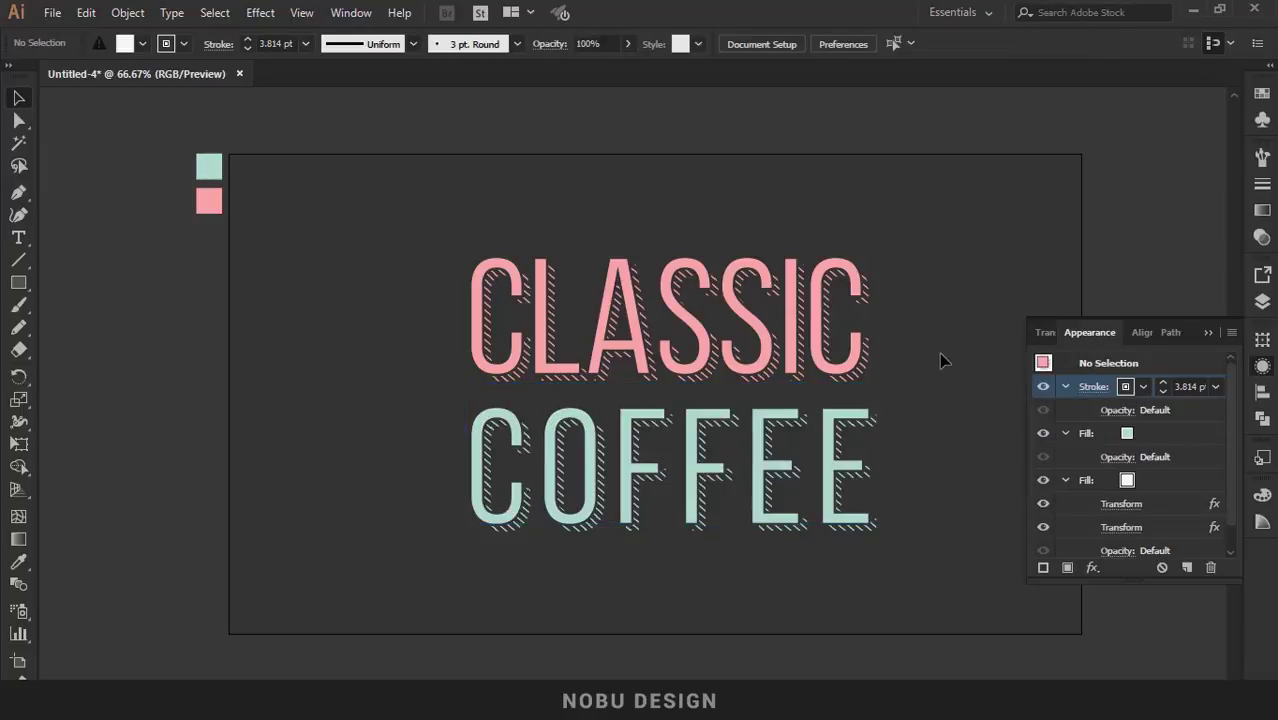
Step: Close the floating Appearance panel
left_click(1207, 334)
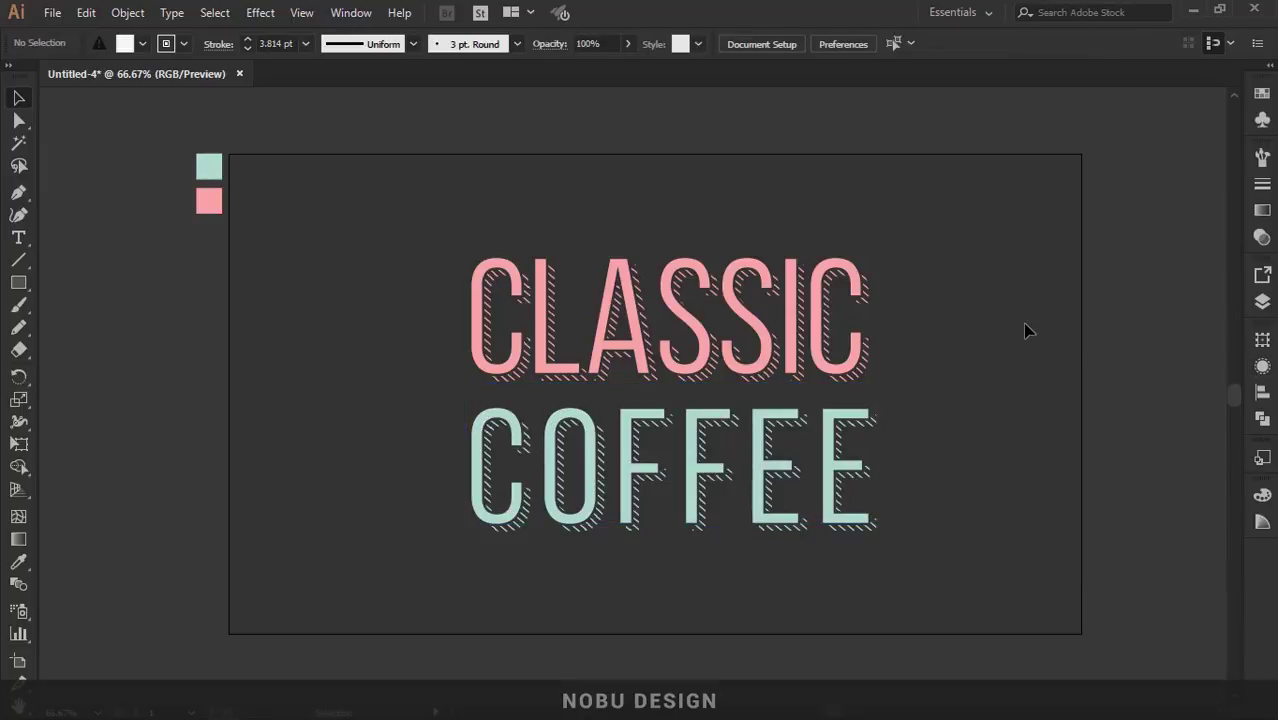